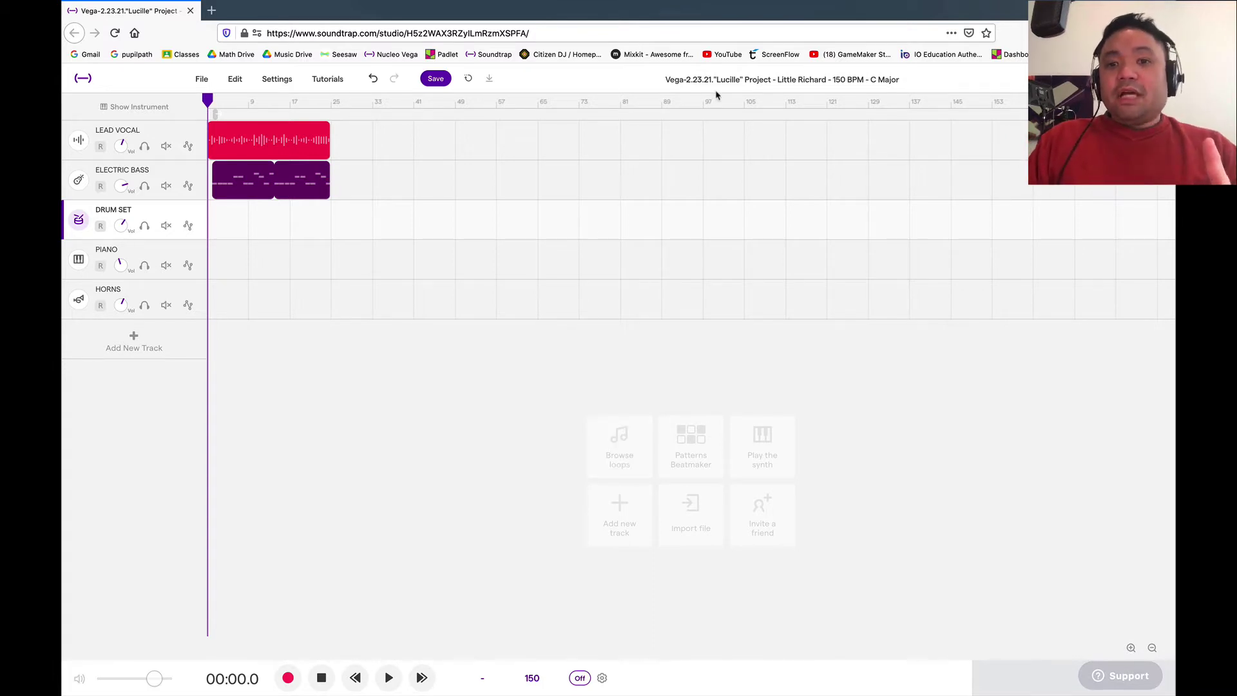
# - Play the Lead Vocal and Electric Bass tracks briefly, stop playback, and return the playhead to the start of the project
pyautogui.moveTo(208, 154)
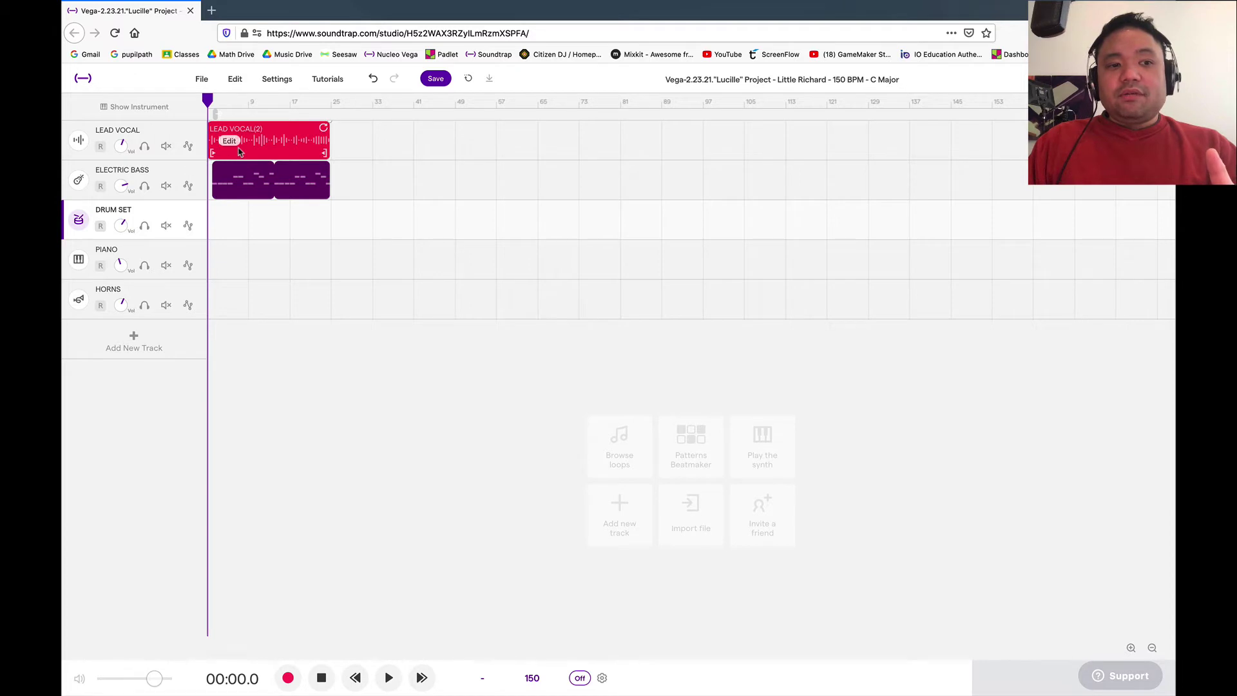
pyautogui.click(388, 682)
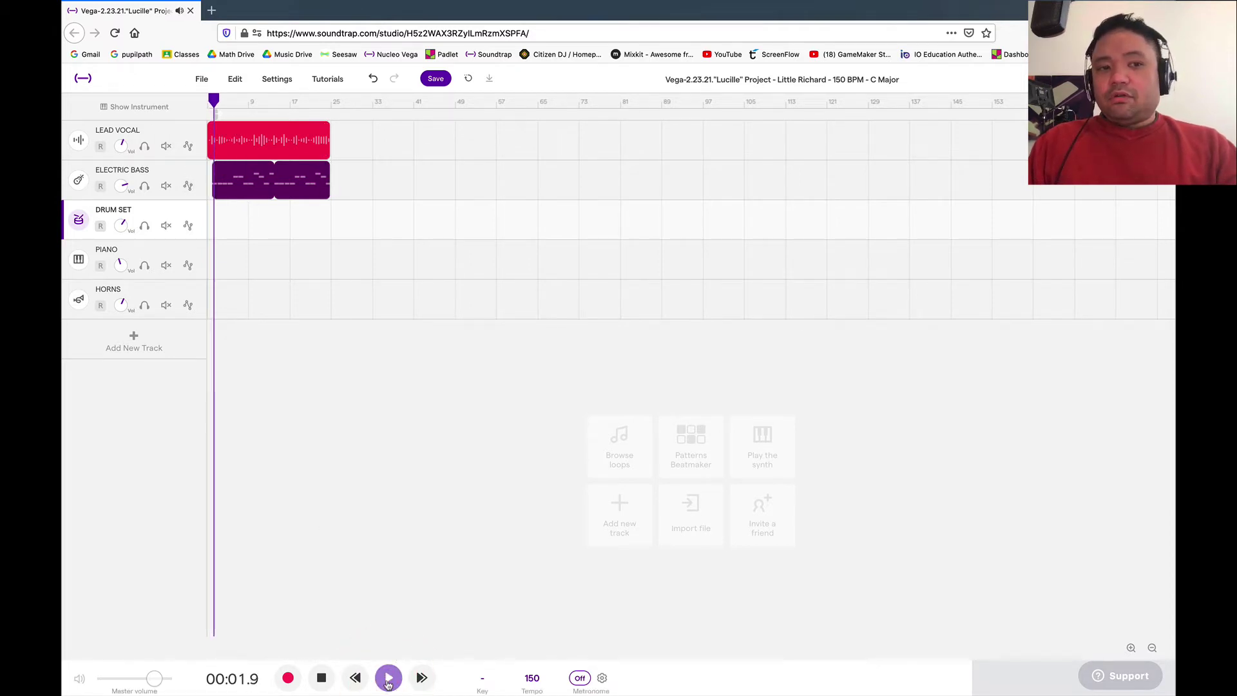
pyautogui.click(323, 678)
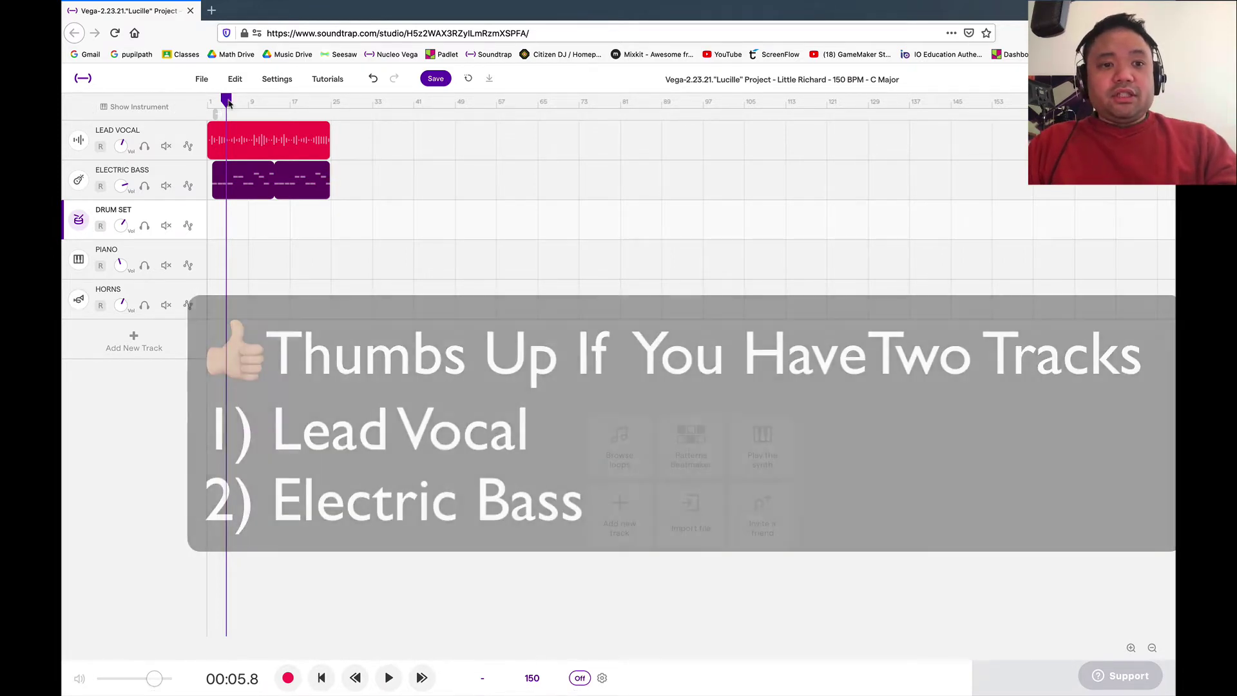
pyautogui.click(202, 107)
pyautogui.click(203, 106)
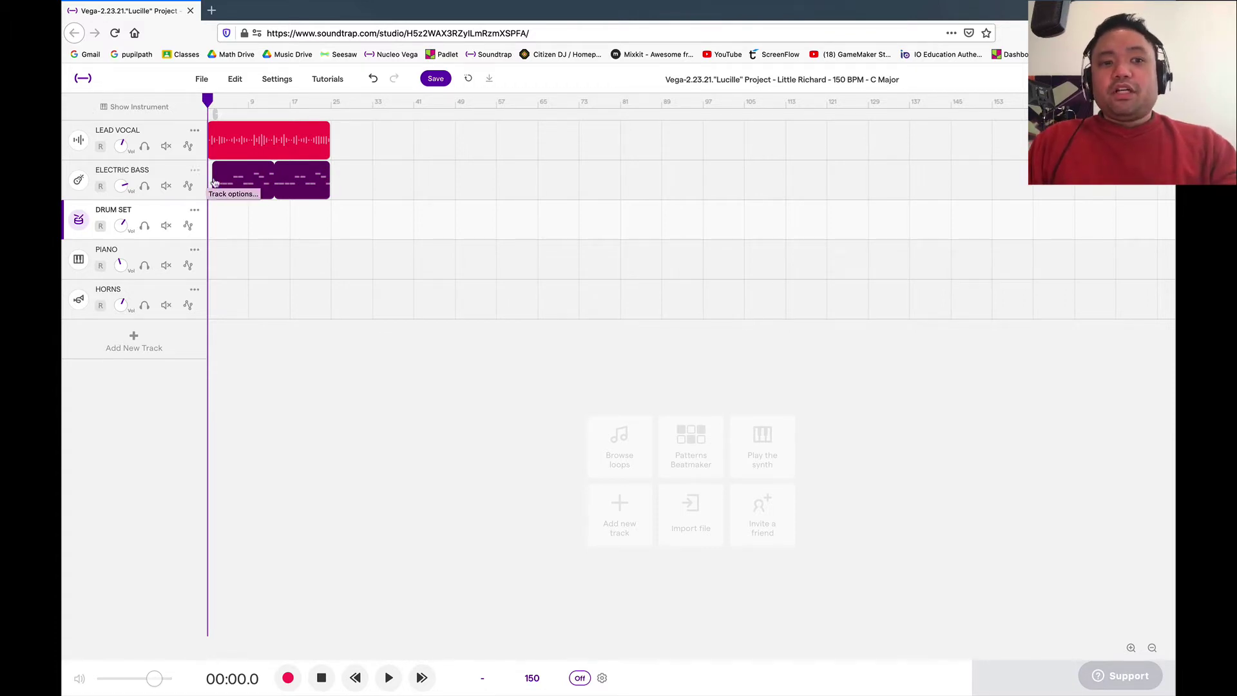
pyautogui.moveTo(208, 100)
pyautogui.mouseDown()
pyautogui.moveTo(415, 100)
pyautogui.moveTo(208, 102)
pyautogui.mouseUp()
pyautogui.click(127, 120)
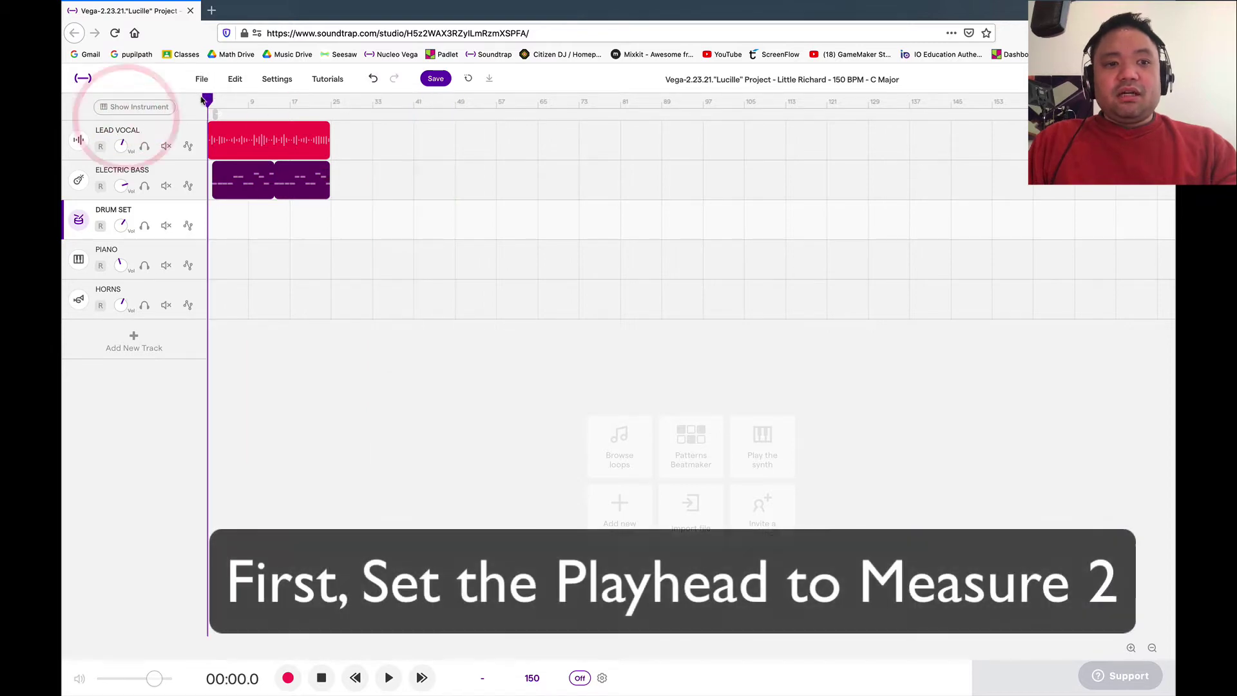
pyautogui.click(208, 100)
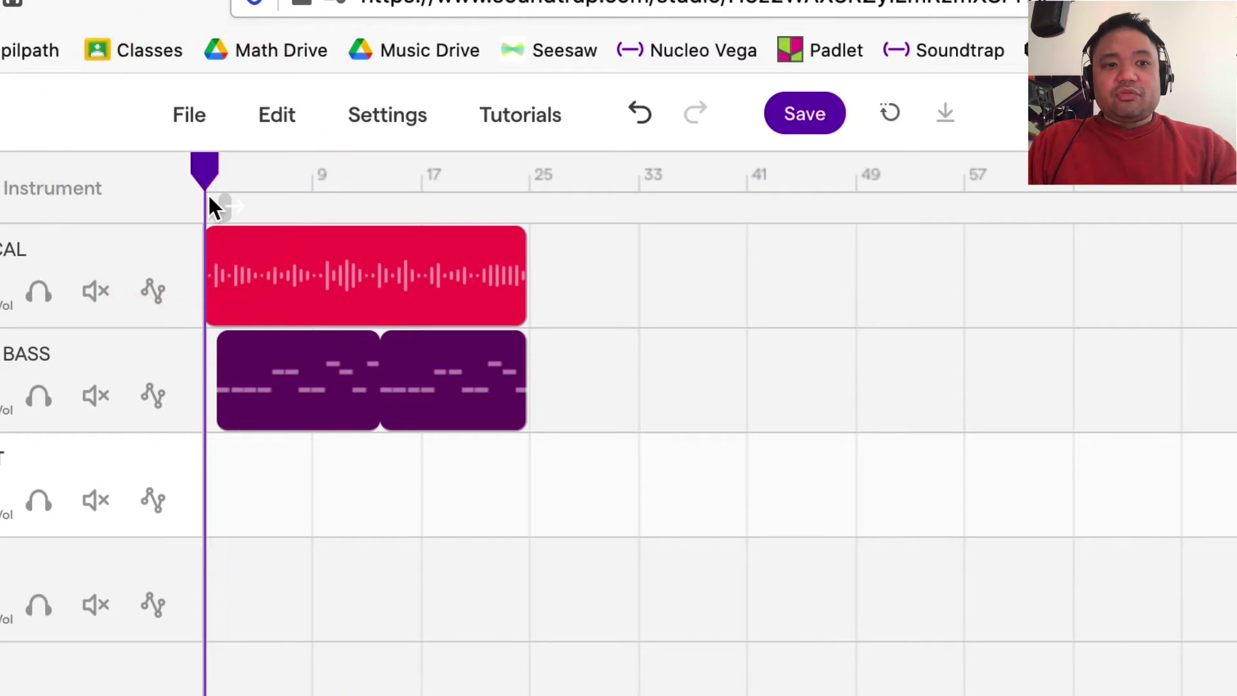
pyautogui.click(536, 192)
pyautogui.click(647, 185)
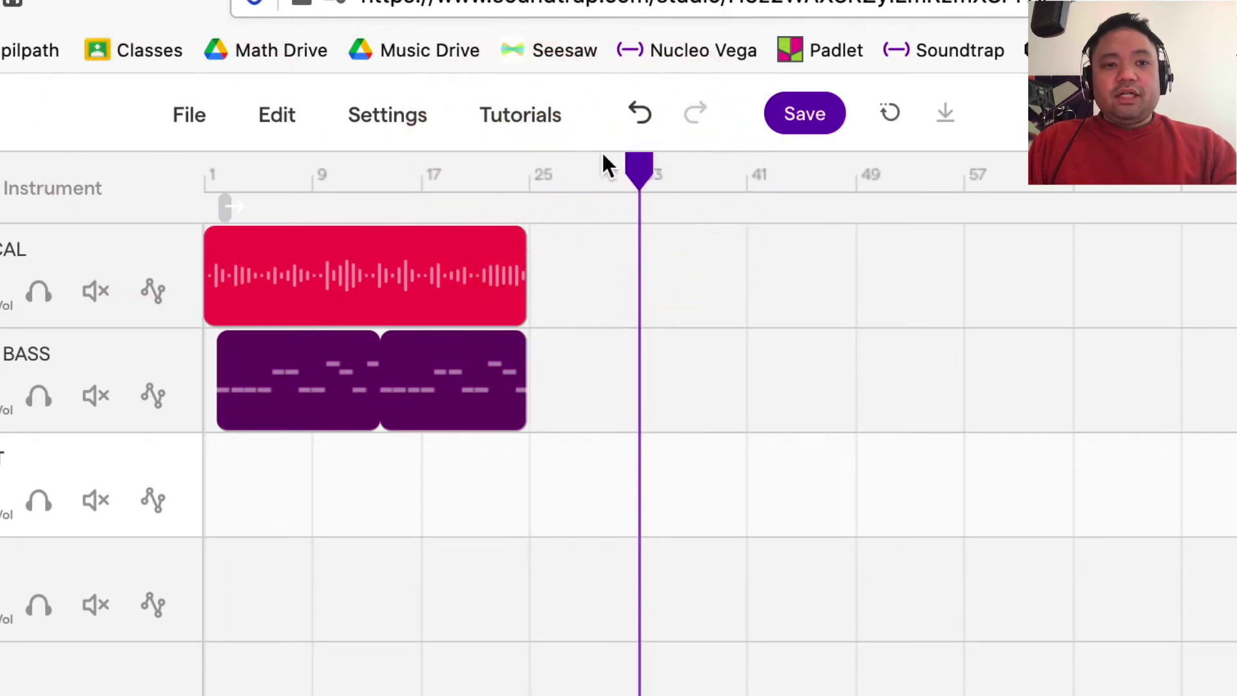
pyautogui.click(122, 174)
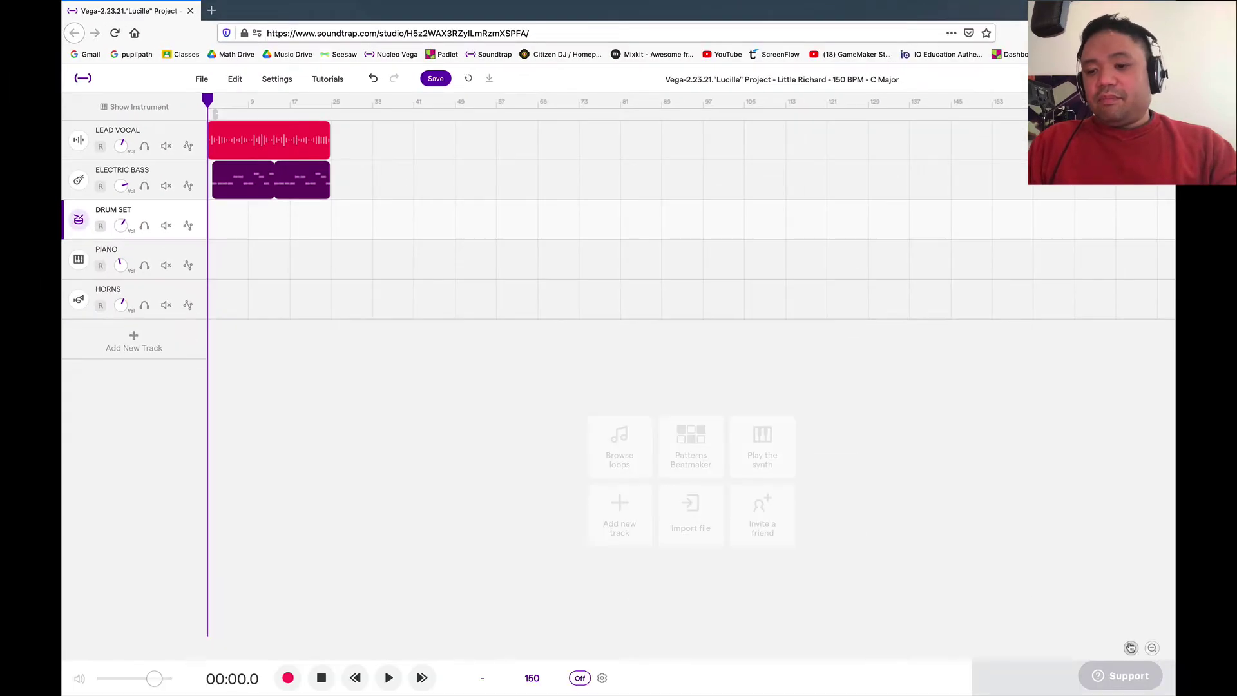
# - Set the playhead to measure 2 on the timeline, with single measures distinguishable in the ruler
pyautogui.click(1131, 648)
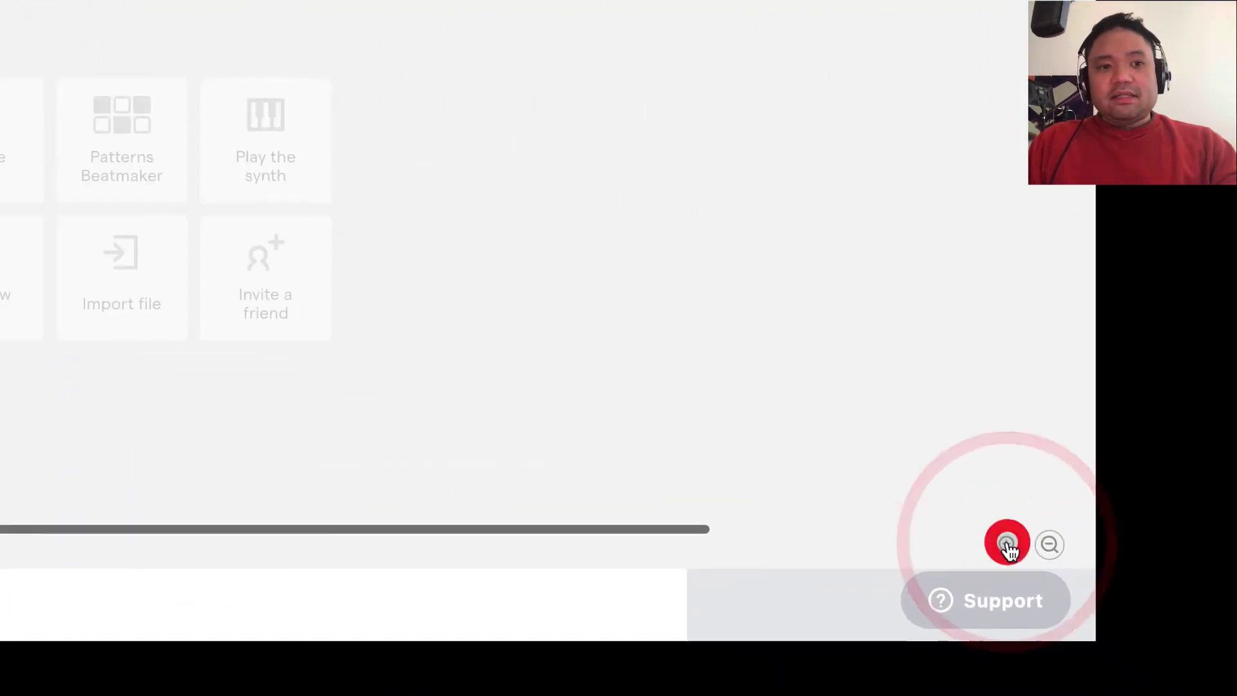
pyautogui.click(1008, 543)
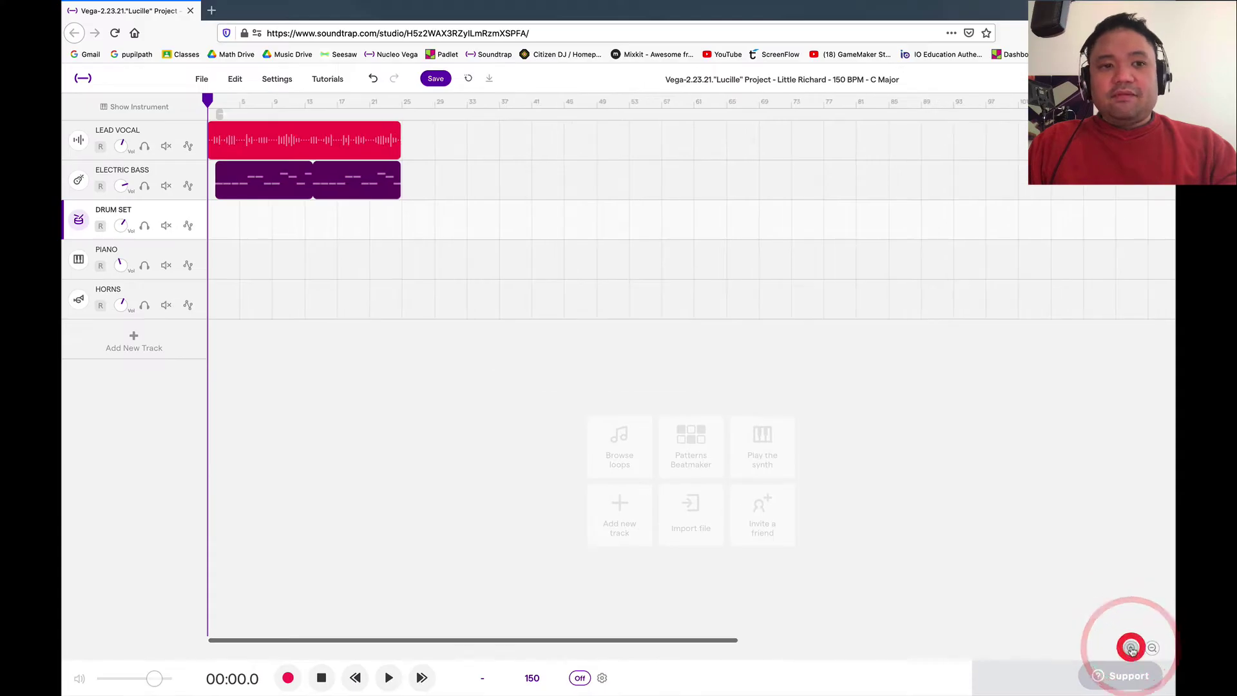
pyautogui.click(1131, 647)
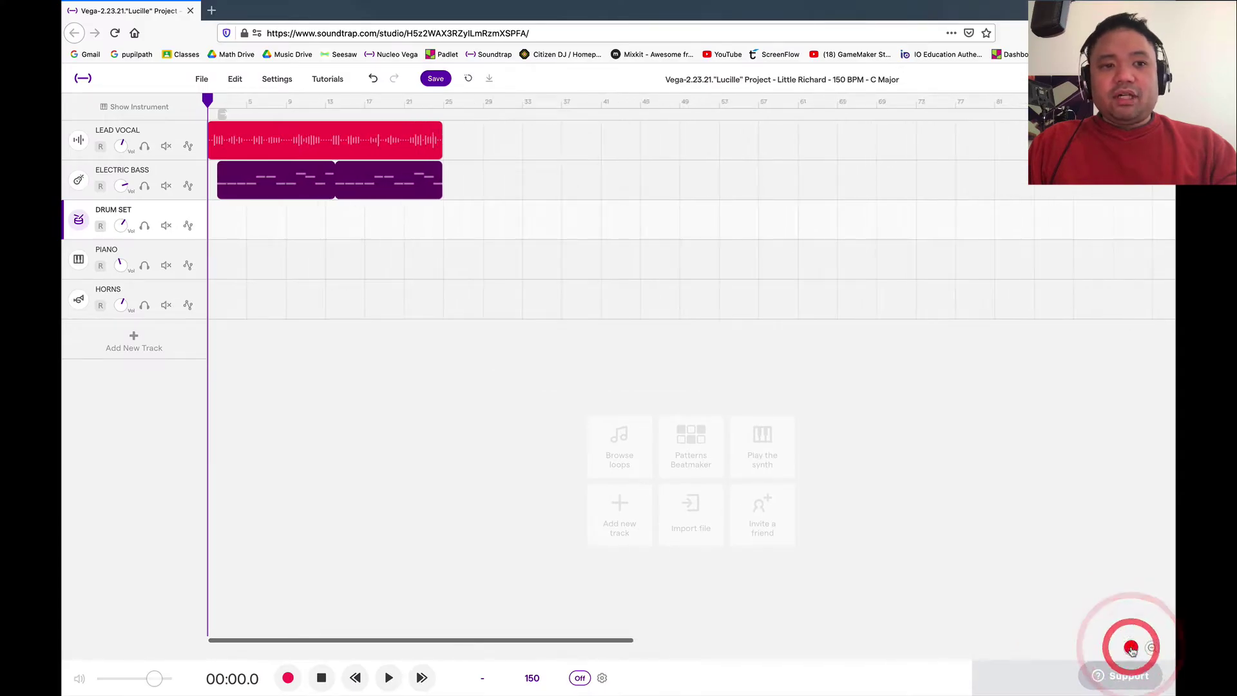
pyautogui.click(1131, 648)
pyautogui.click(1131, 648)
pyautogui.click(1131, 648)
pyautogui.click(1131, 648)
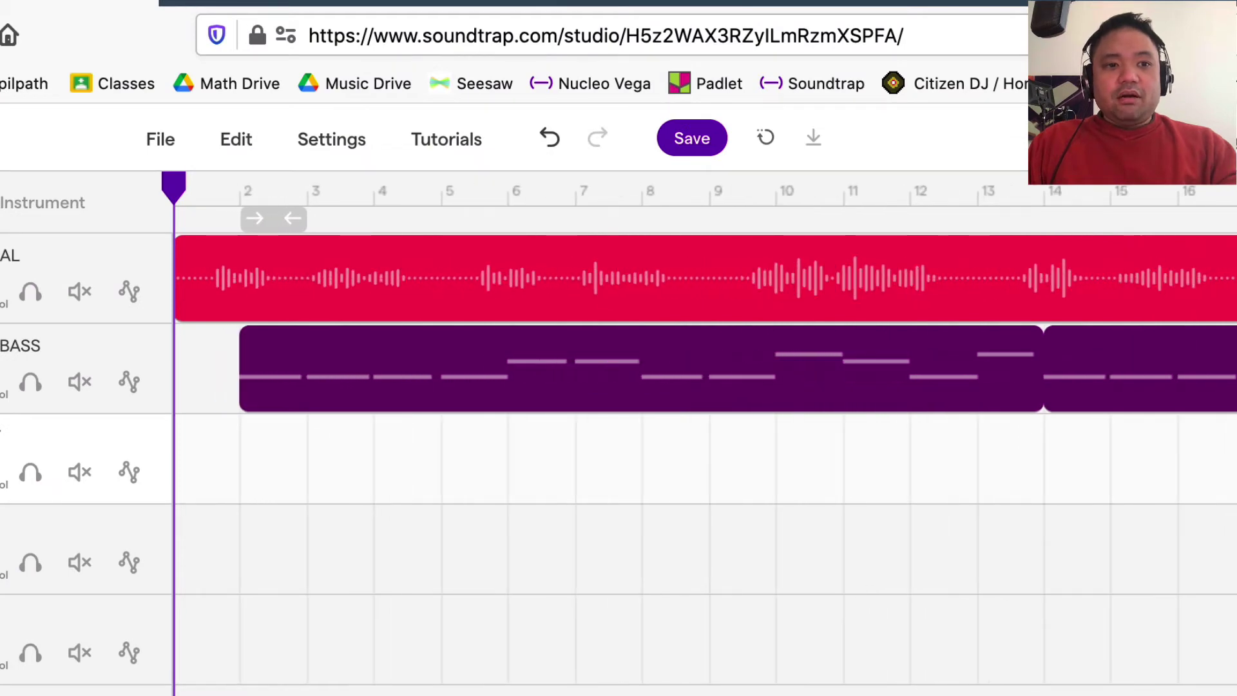
pyautogui.moveTo(185, 190); pyautogui.dragTo(270, 178)
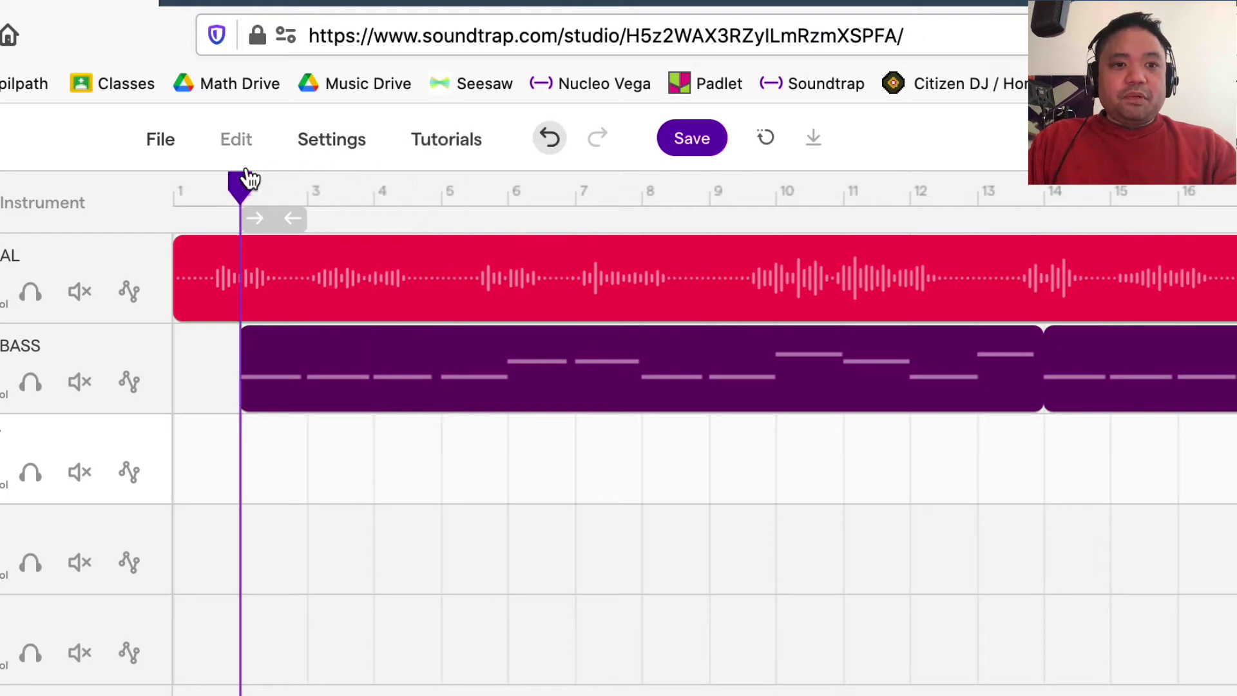
pyautogui.click(244, 173)
pyautogui.click(214, 180)
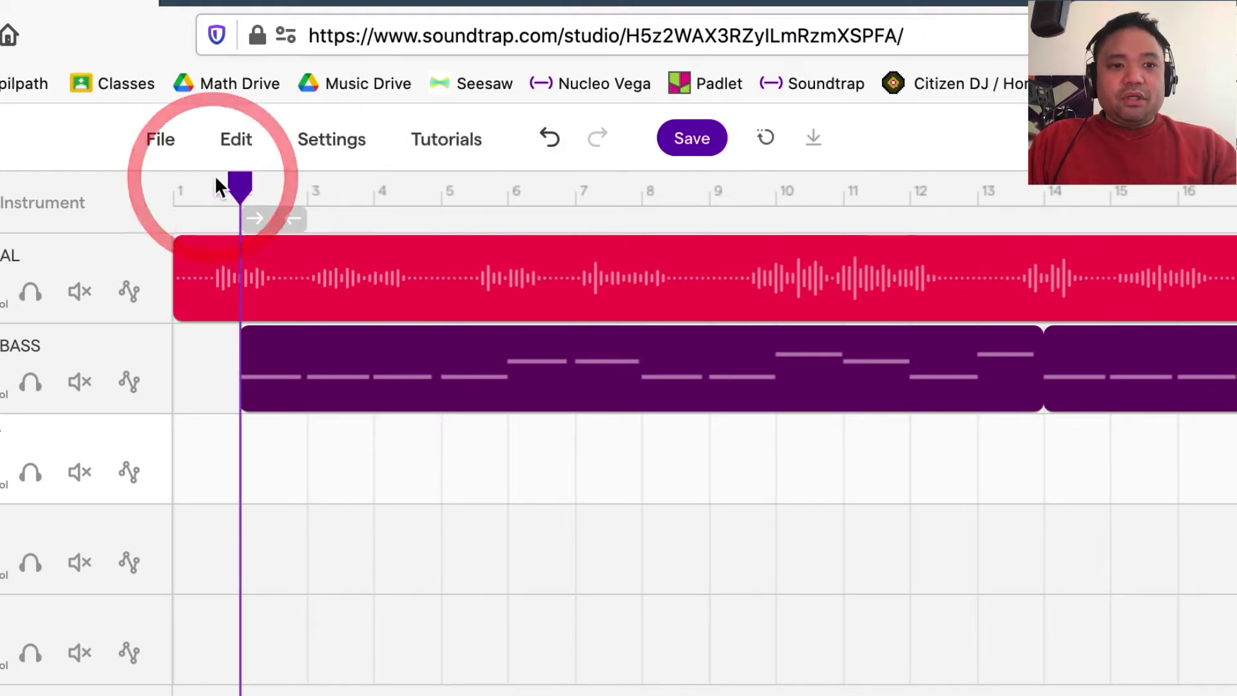
pyautogui.click(259, 180)
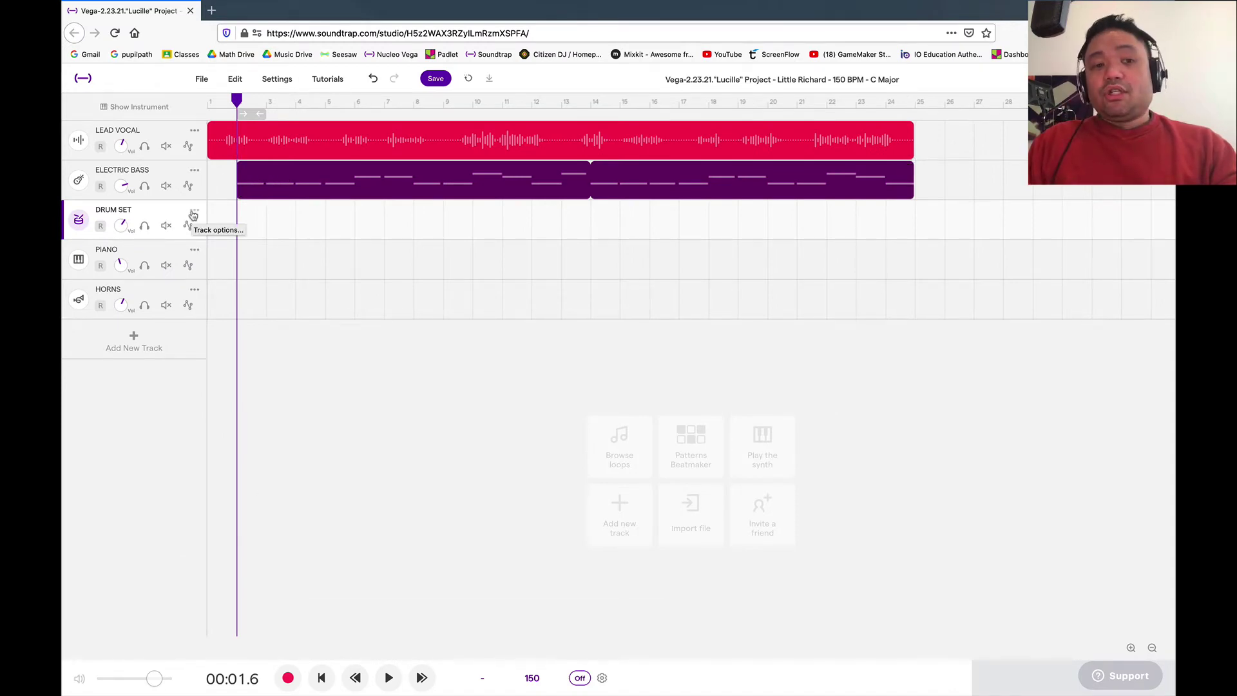
# - Open the Drum Set track's instrument and show its Patterns step grid
pyautogui.click(160, 211)
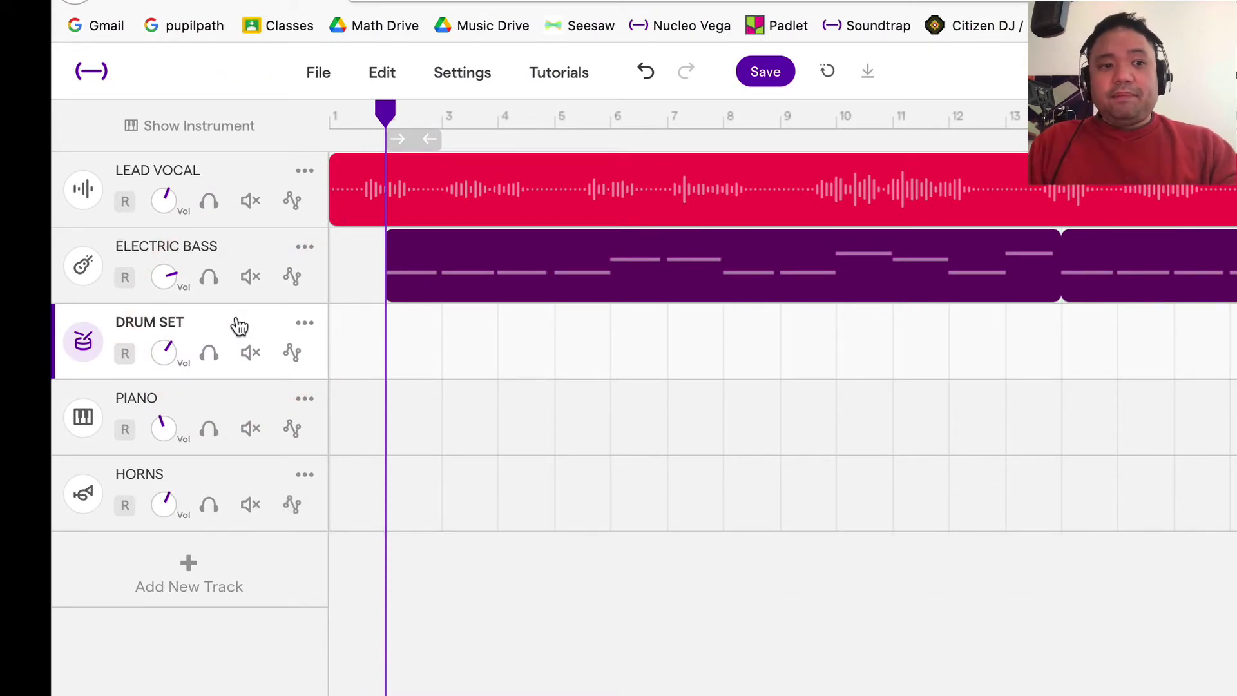
pyautogui.click(204, 314)
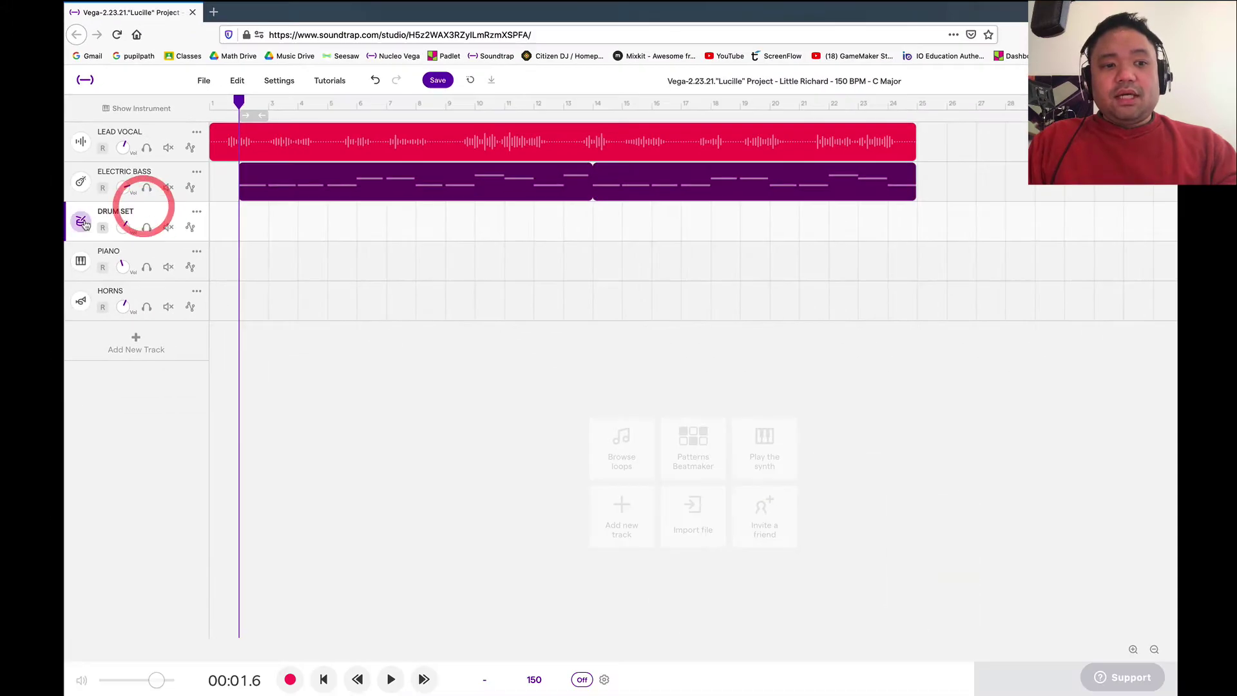
pyautogui.click(83, 342)
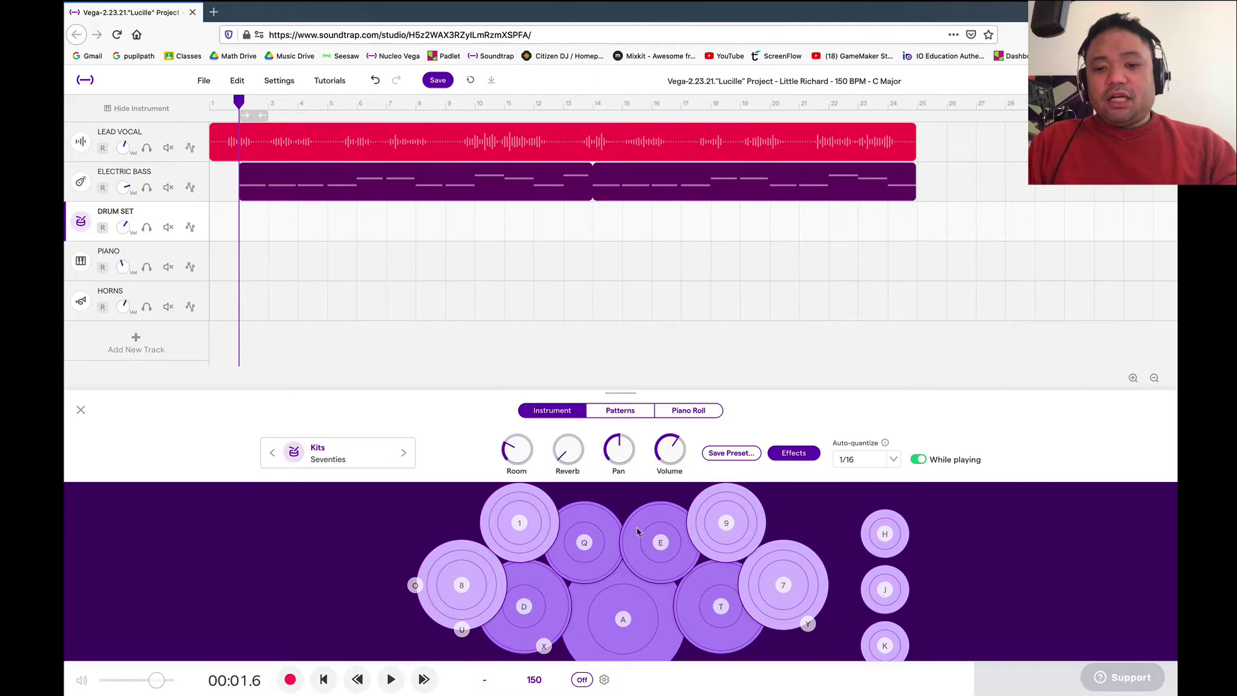
pyautogui.click(619, 414)
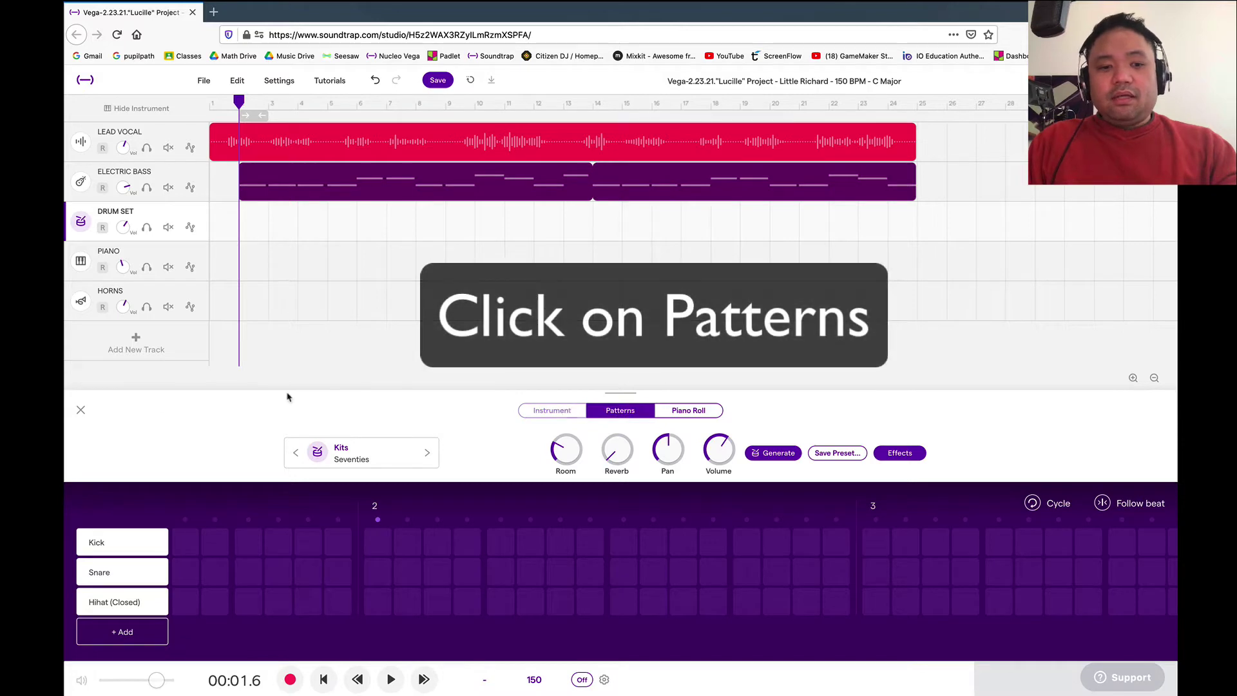
pyautogui.click(80, 411)
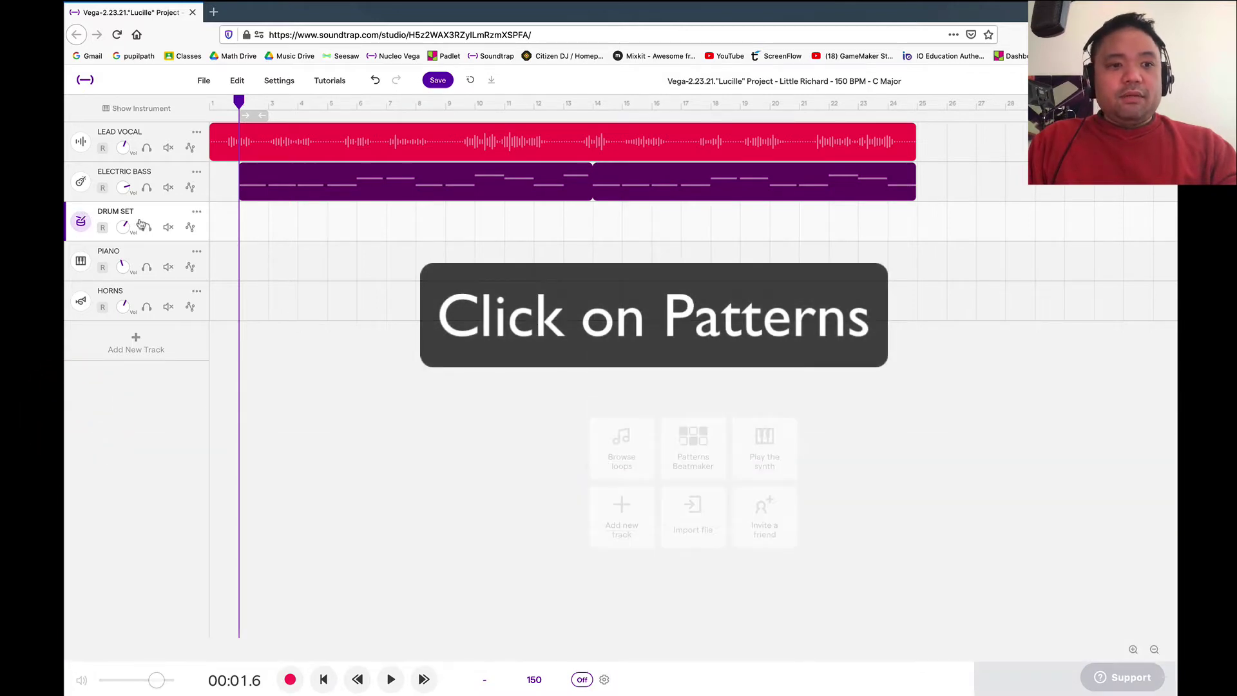
pyautogui.click(81, 224)
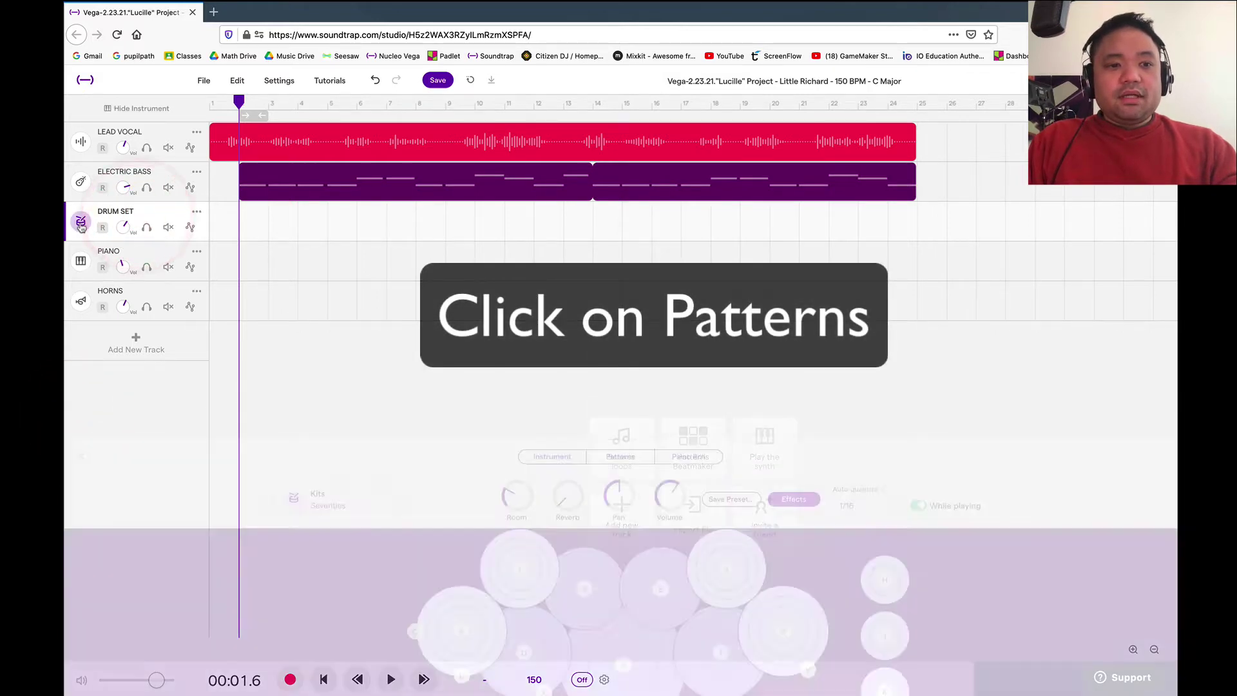
pyautogui.click(620, 412)
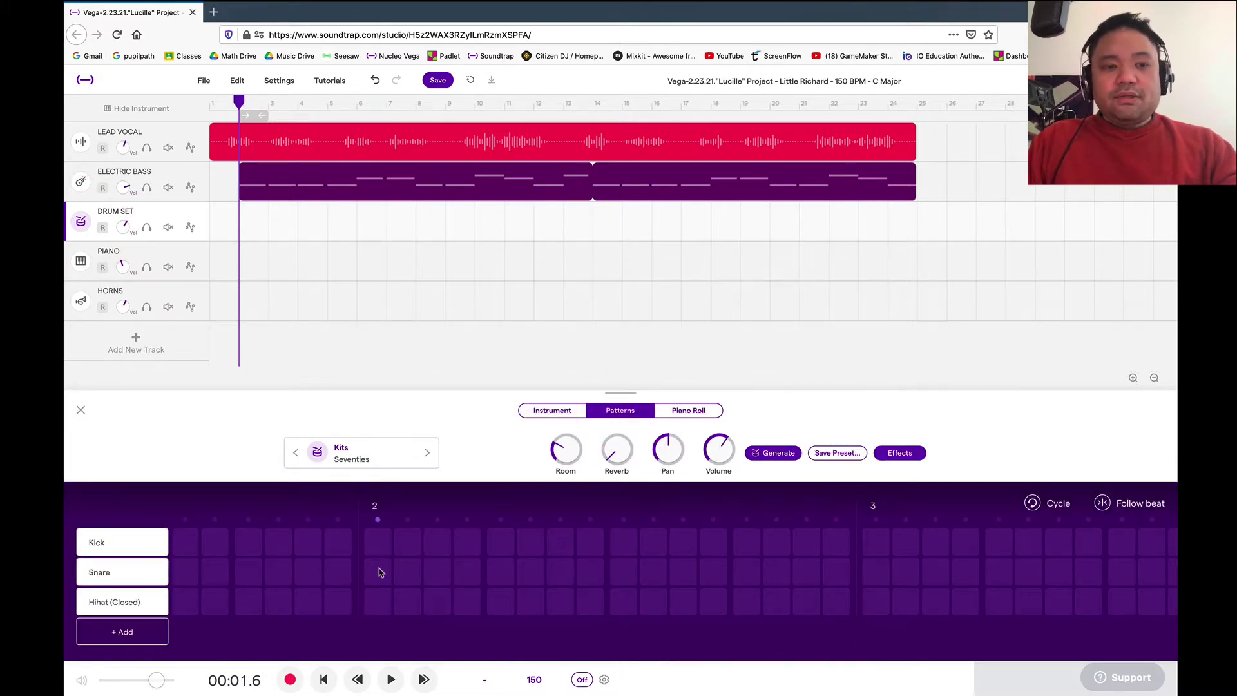
pyautogui.hscroll(-5, 363, 576)
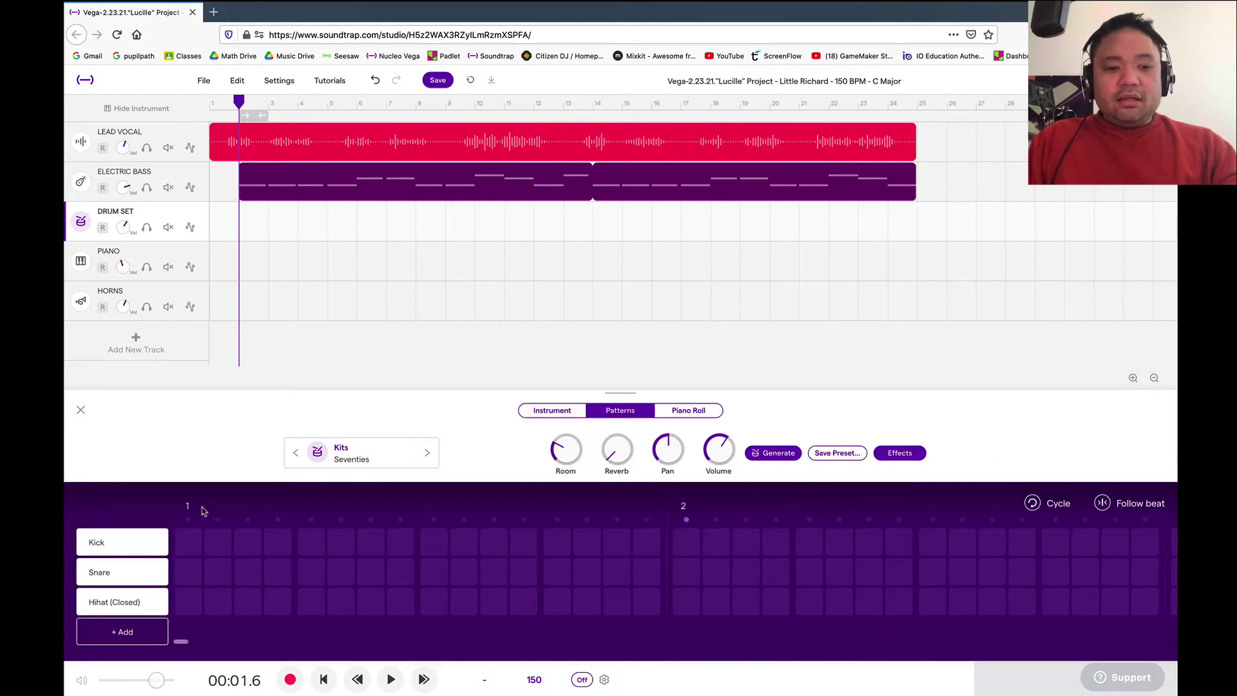
pyautogui.hscroll(3, 726, 561)
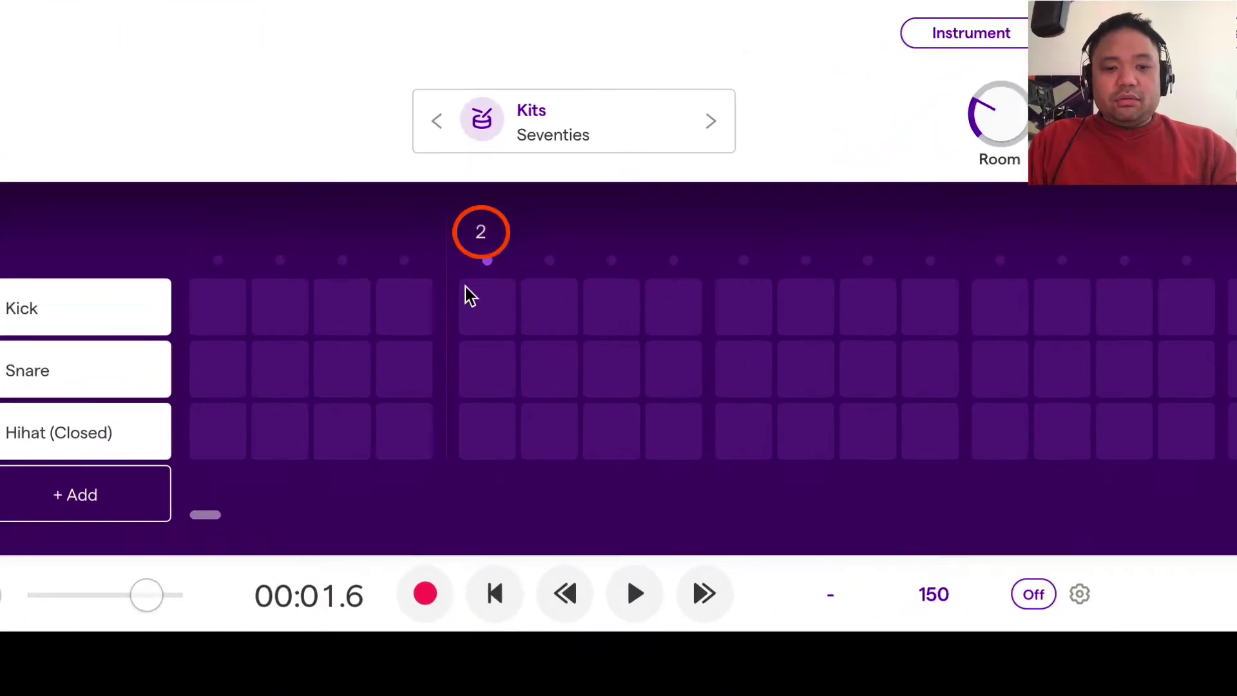
pyautogui.hscroll(-5, 307, 534)
pyautogui.click(287, 319)
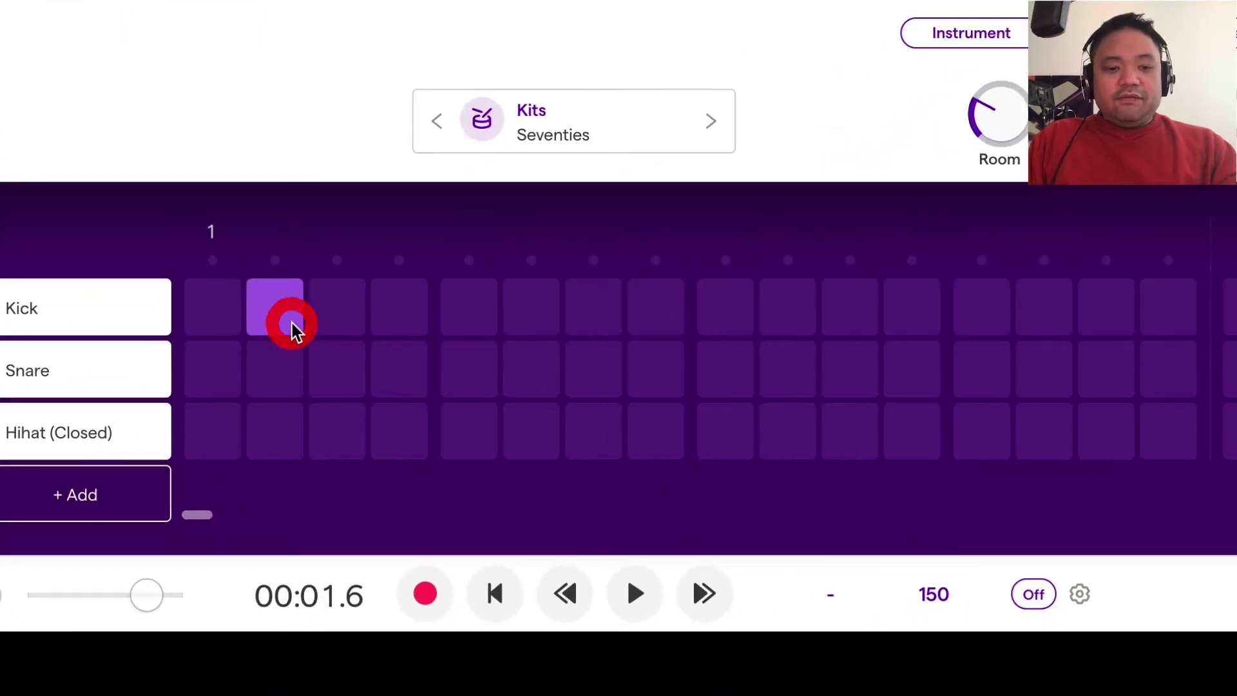
pyautogui.click(287, 319)
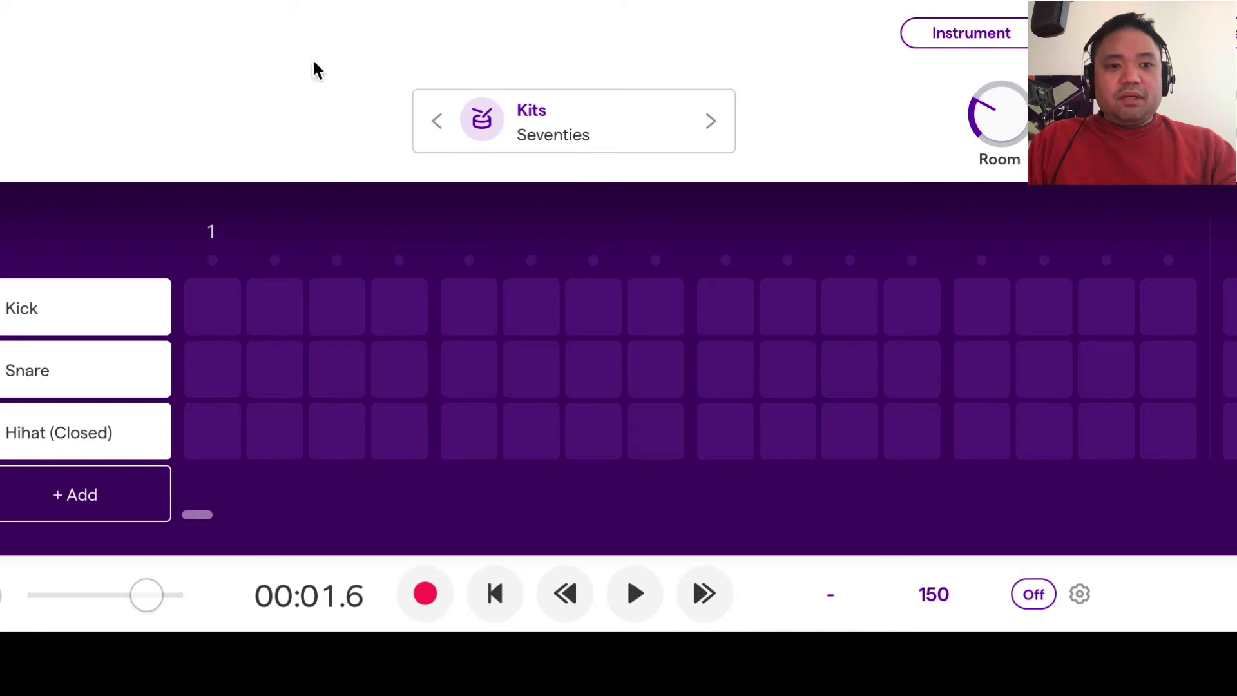
pyautogui.hscroll(10, 906, 320)
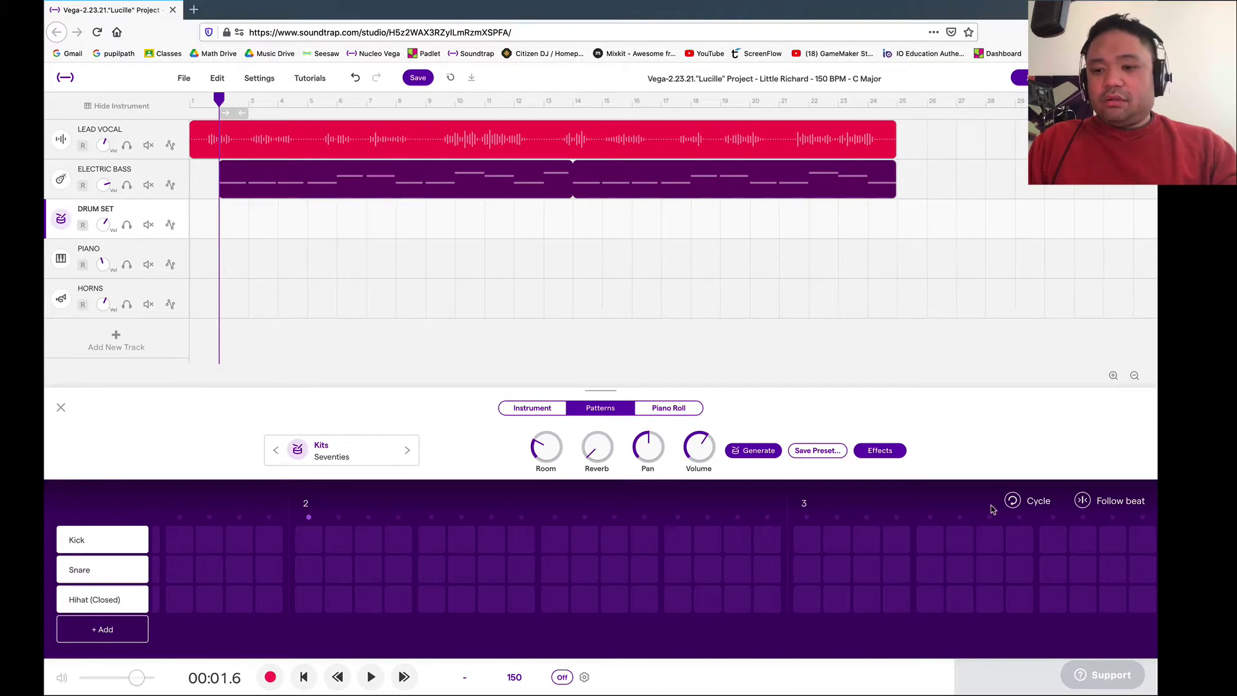
# - Turn on Cycle for measure 2 in the drum pattern grid and play the loop briefly
pyautogui.click(1012, 502)
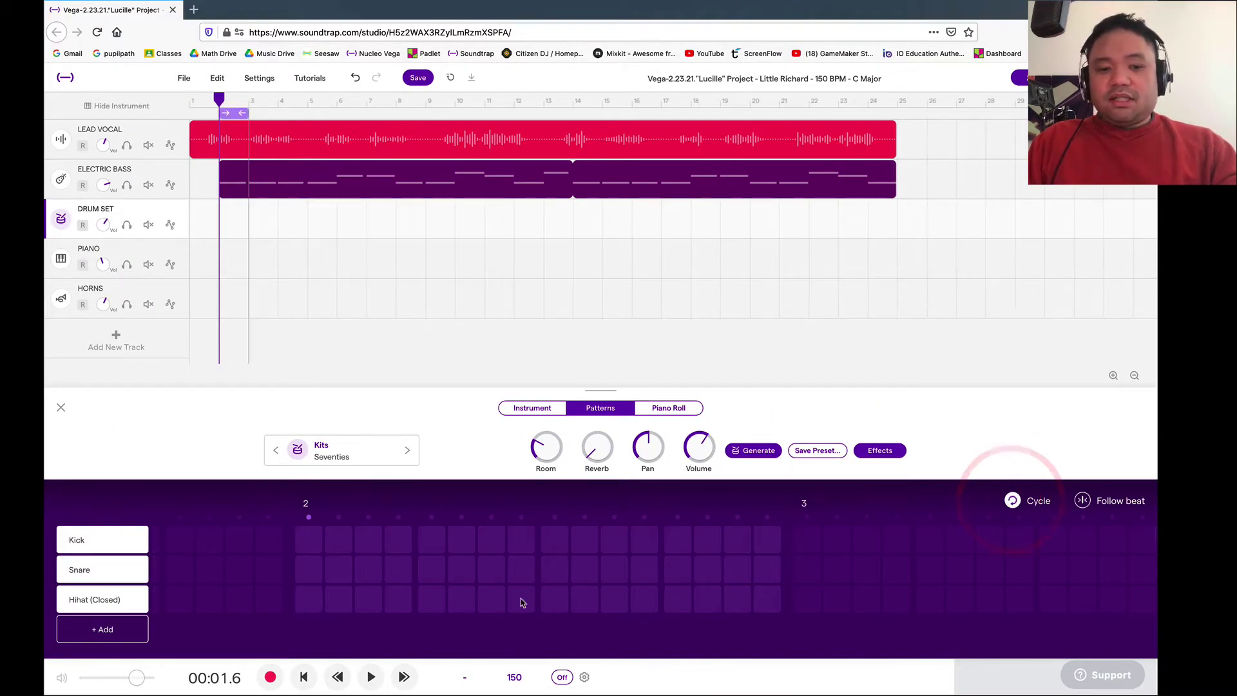
pyautogui.click(1013, 502)
pyautogui.click(1013, 502)
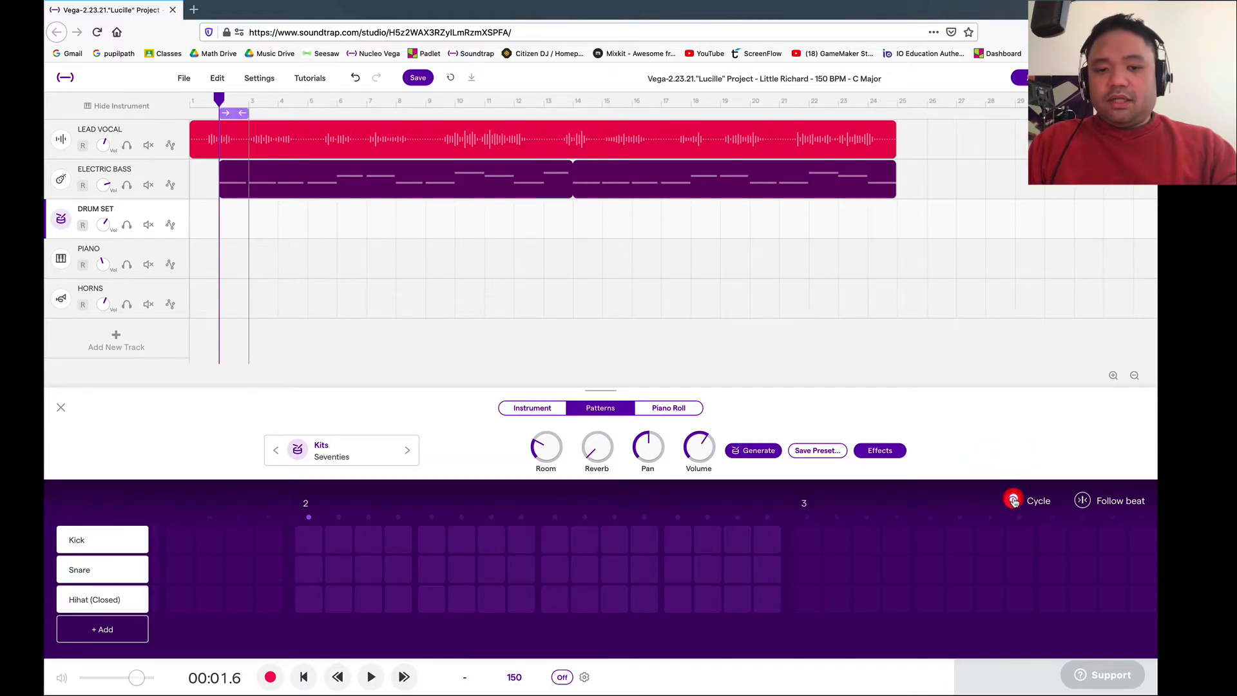
pyautogui.click(236, 538)
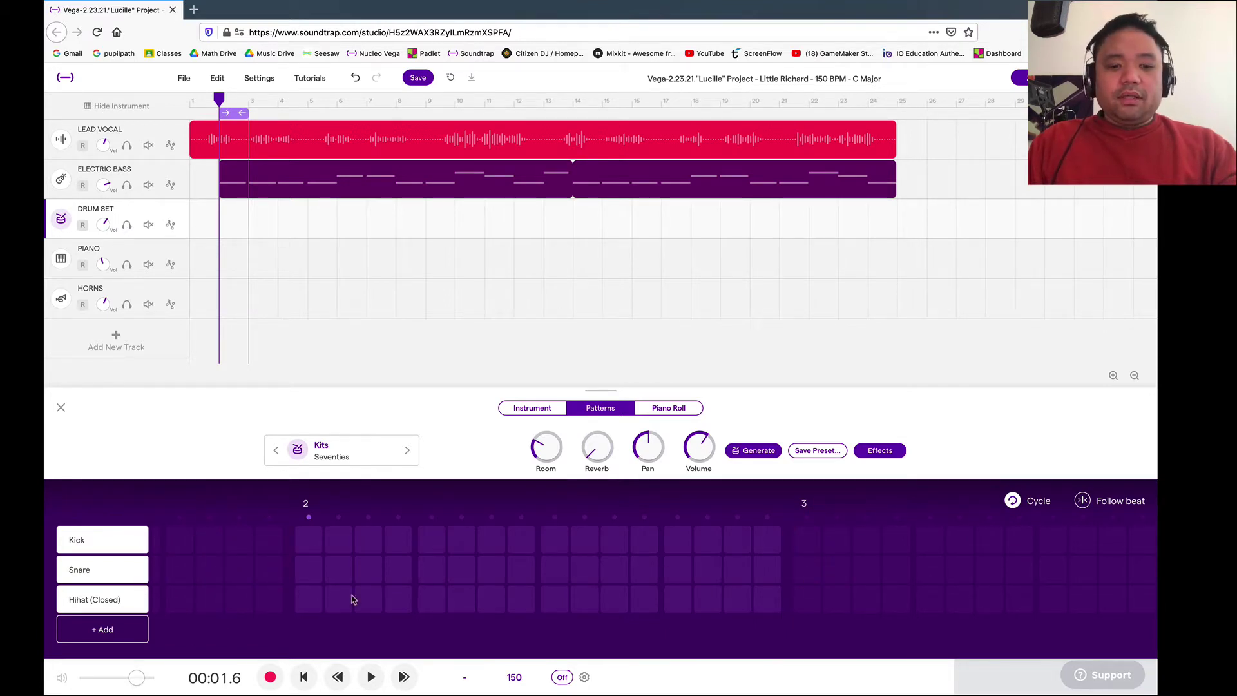
pyautogui.click(372, 678)
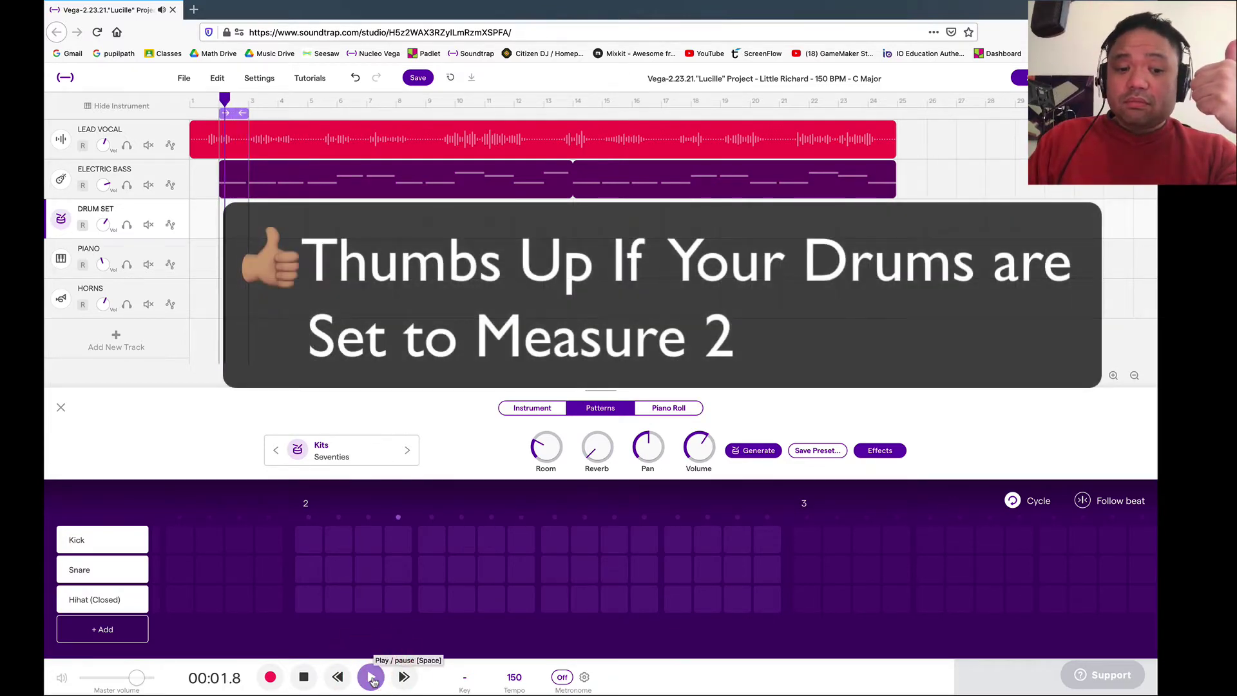
pyautogui.click(306, 678)
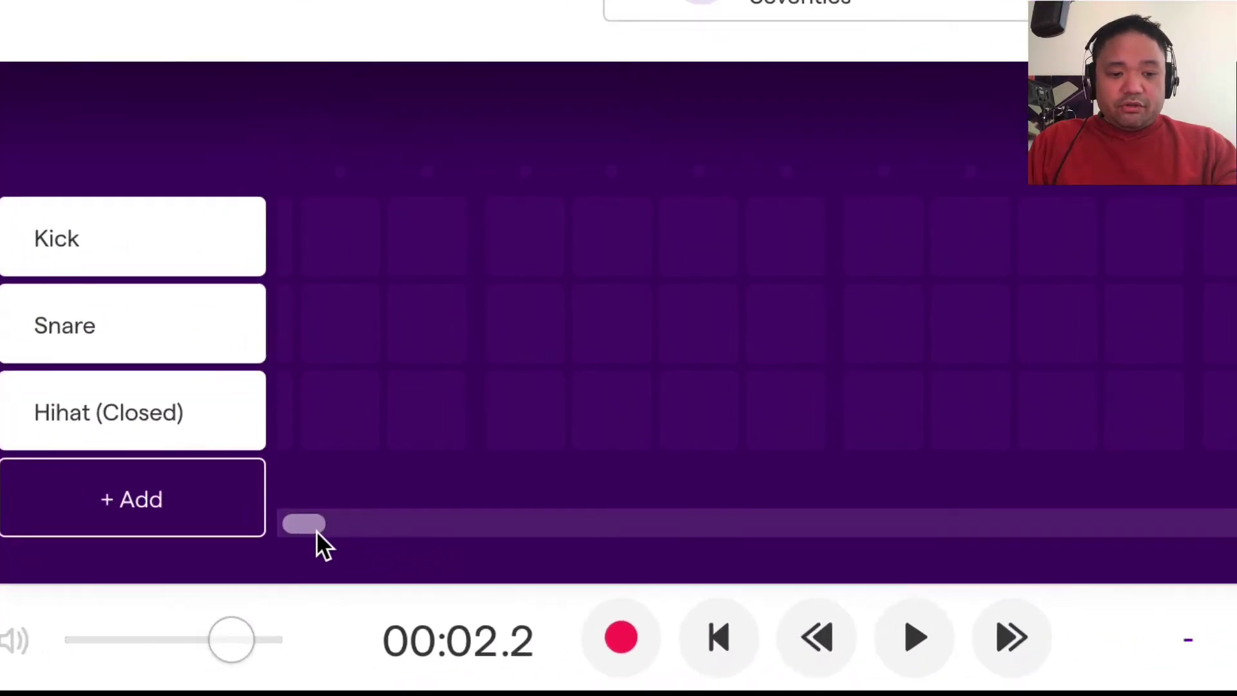
pyautogui.moveTo(324, 528)
pyautogui.mouseDown()
pyautogui.moveTo(379, 523)
pyautogui.moveTo(318, 527)
pyautogui.mouseUp()
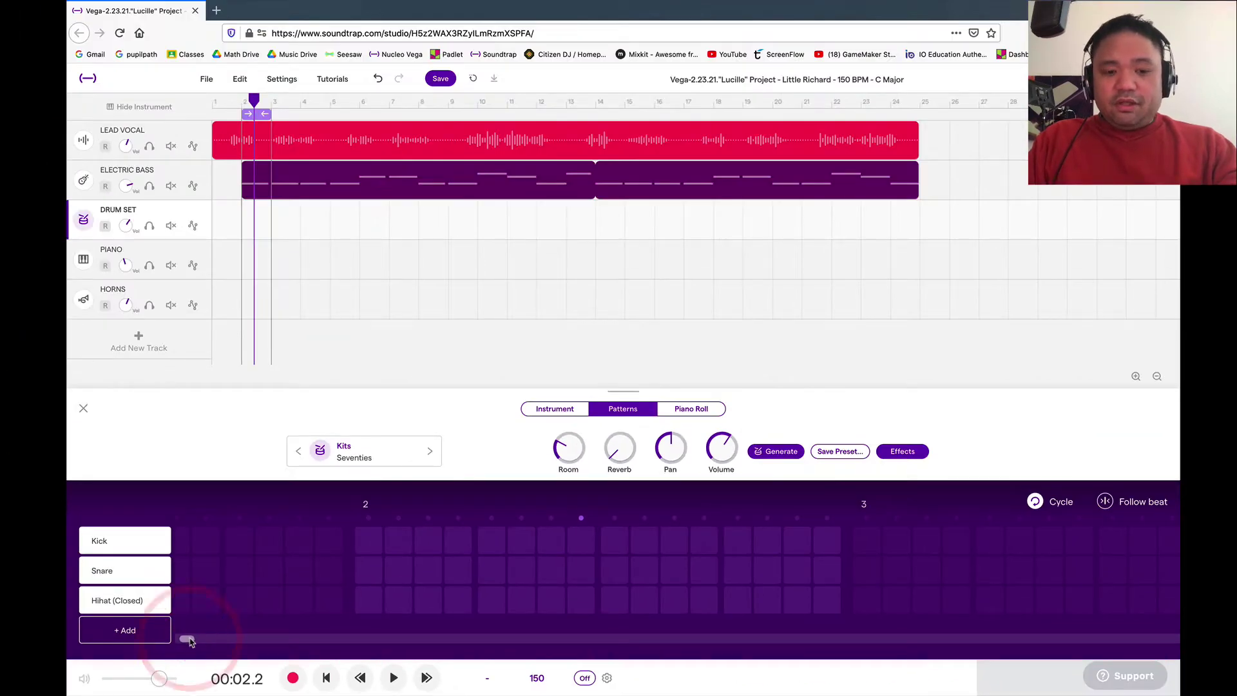
pyautogui.hscroll(3, 443, 551)
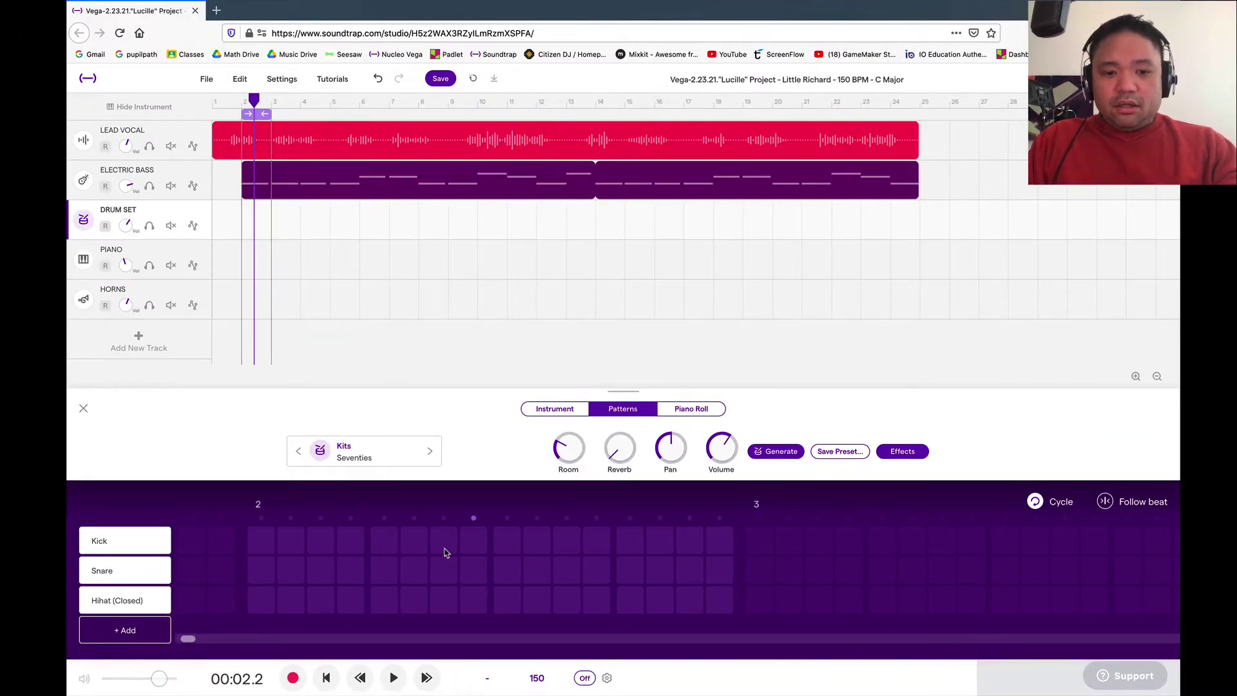
pyautogui.hscroll(-5, 444, 552)
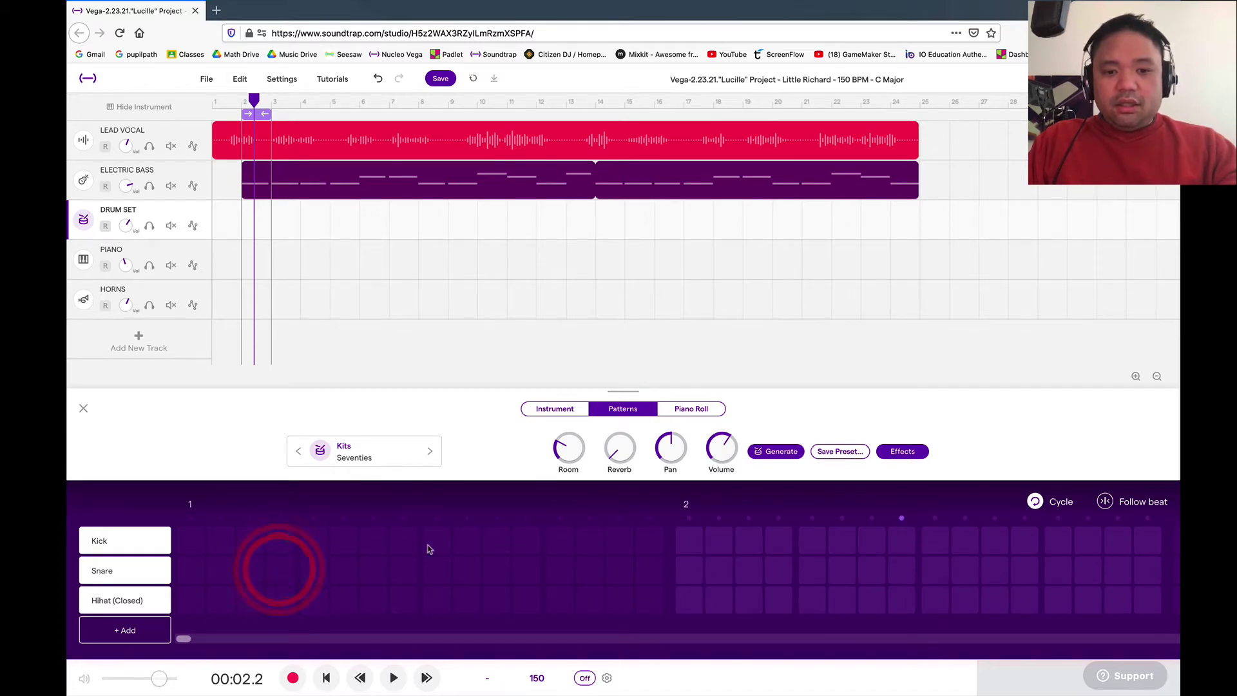
# - Show all of measure 2 in the drum pattern grid and play its empty loop briefly
pyautogui.hscroll(5, 429, 549)
pyautogui.hscroll(2, 428, 549)
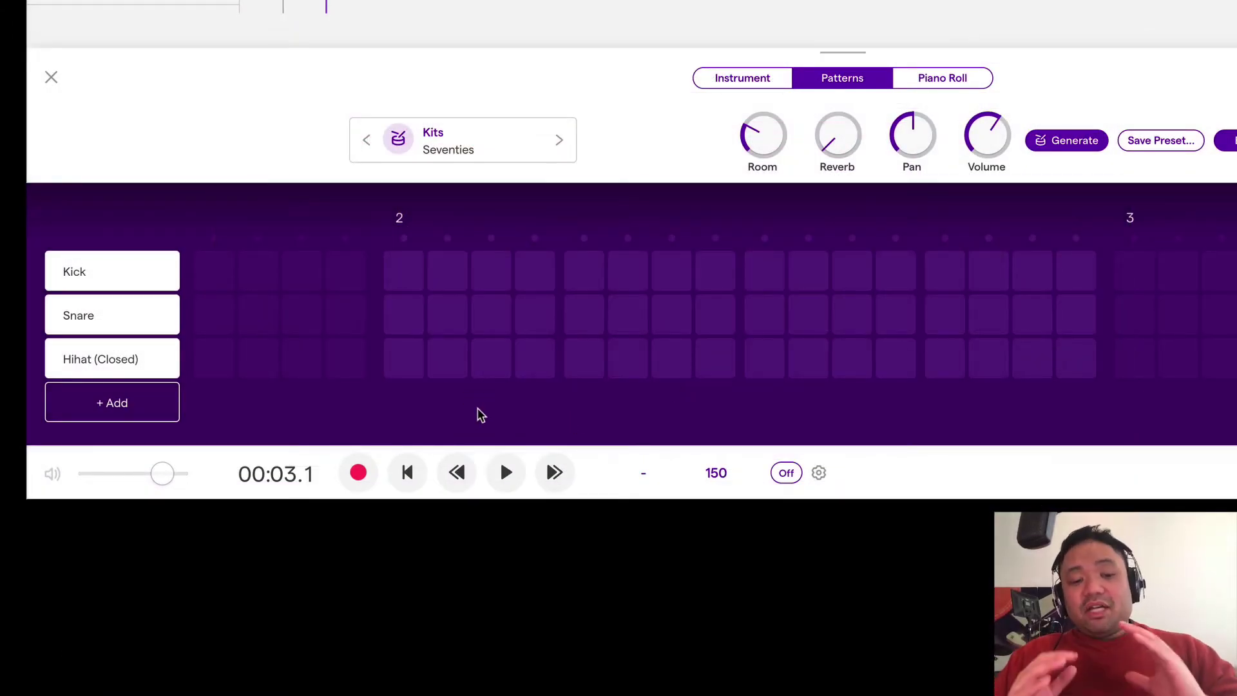
pyautogui.click(506, 474)
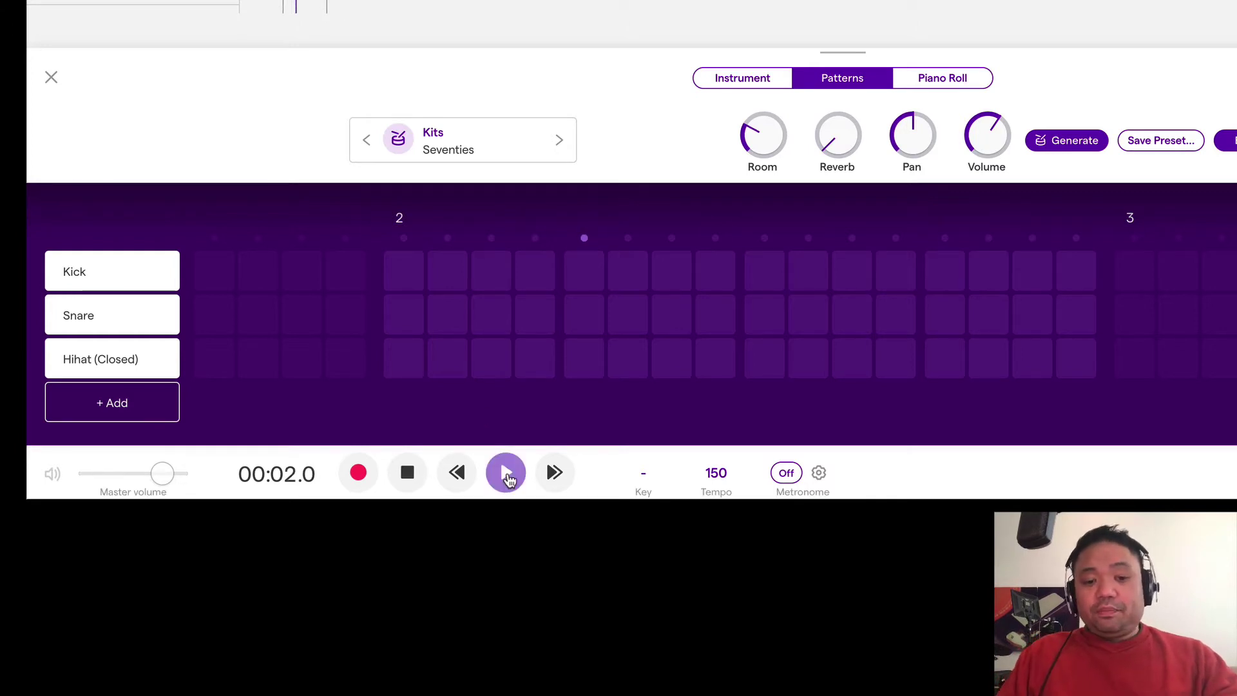
pyautogui.click(407, 473)
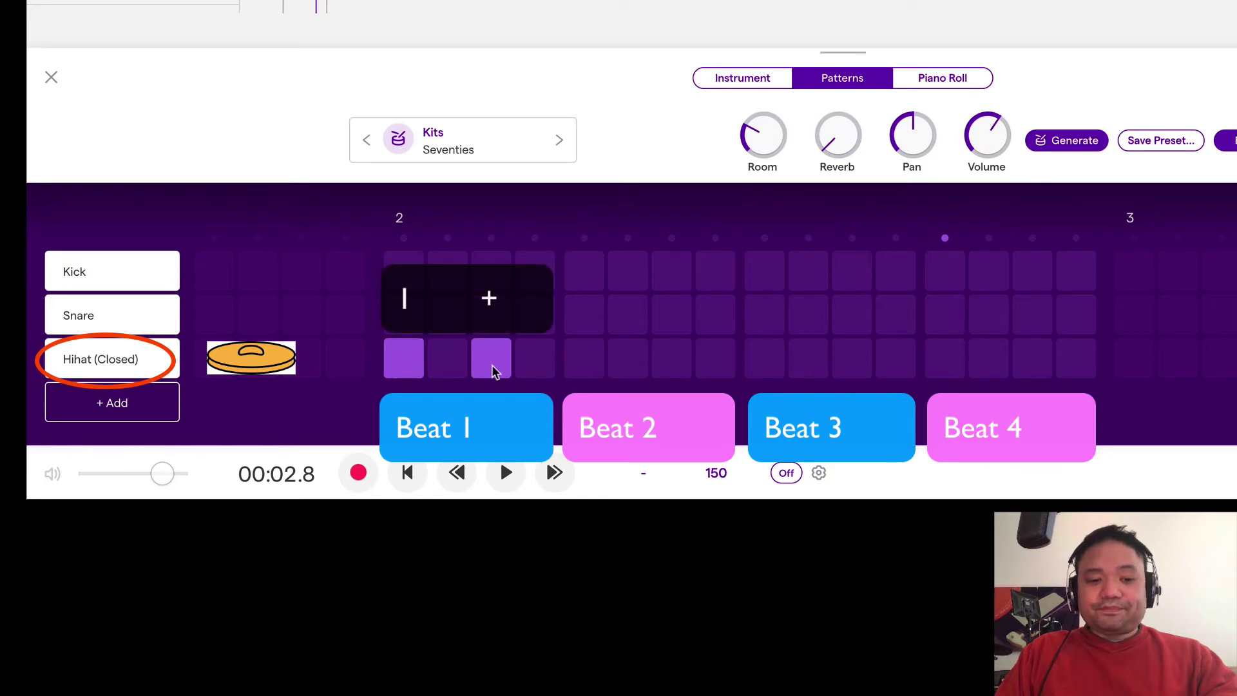
# - Fill the Hihat (Closed) row of measure 2 with eighth notes on every beat and its "and", and play the loop
pyautogui.click(594, 366)
pyautogui.click(682, 364)
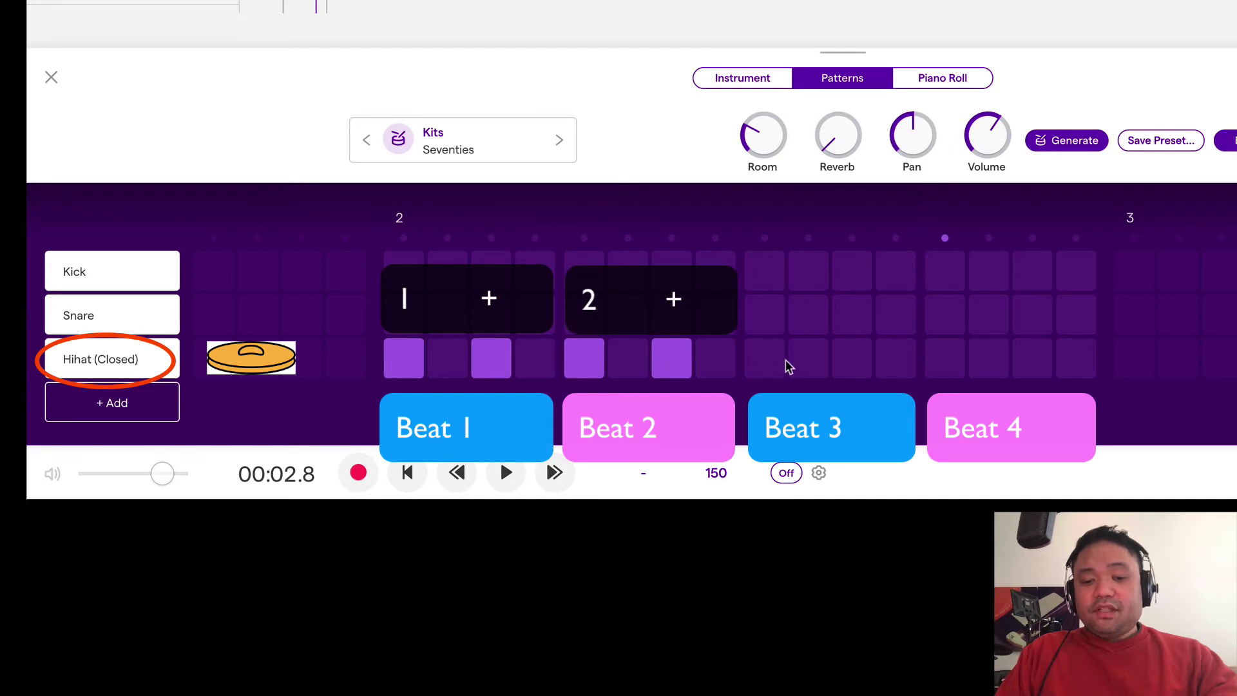
pyautogui.click(769, 365)
pyautogui.click(954, 364)
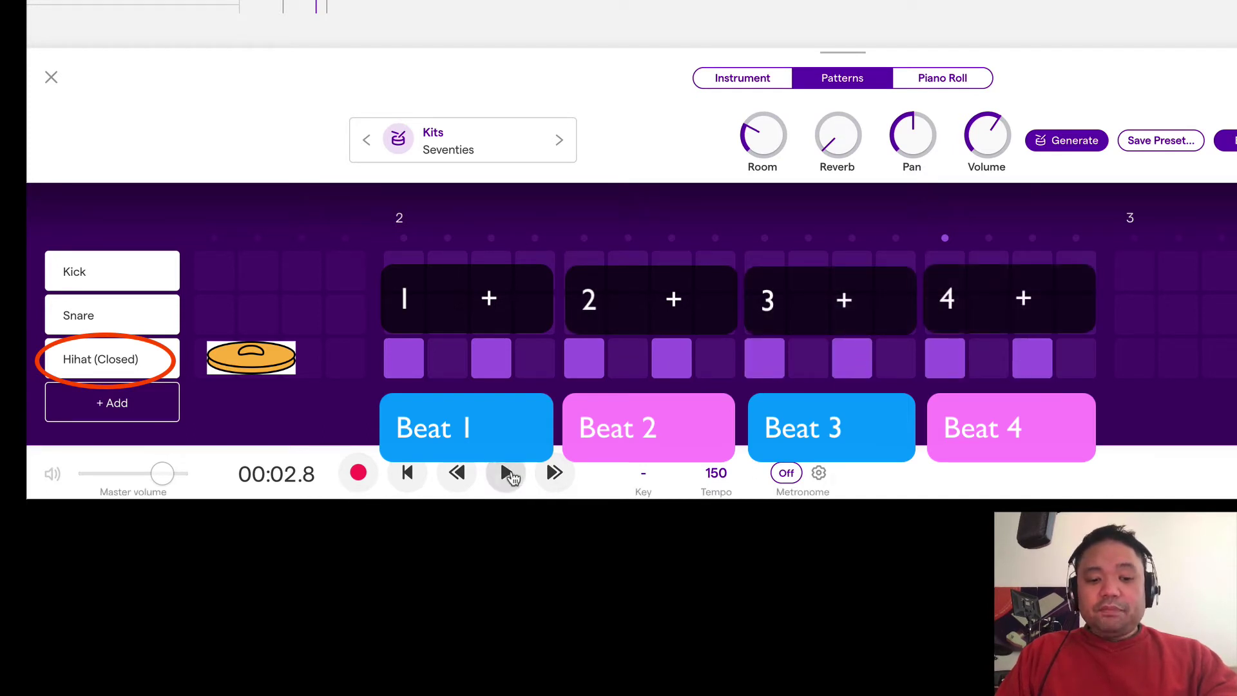
pyautogui.click(508, 474)
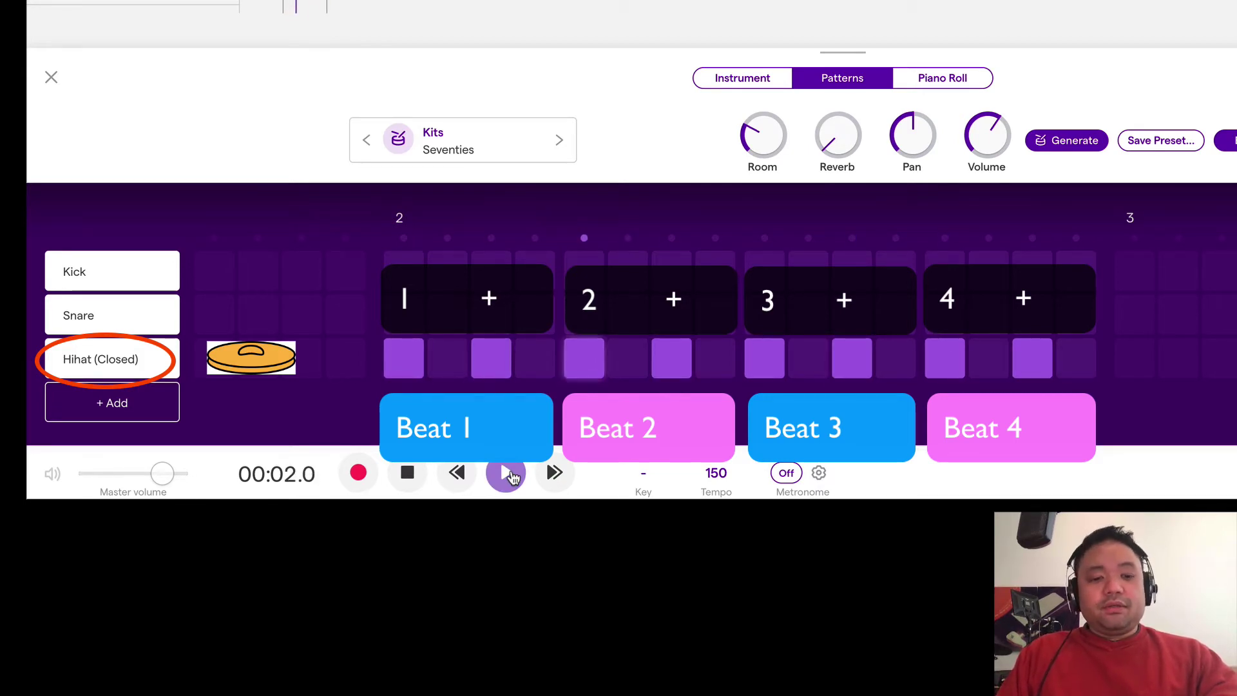
pyautogui.click(407, 473)
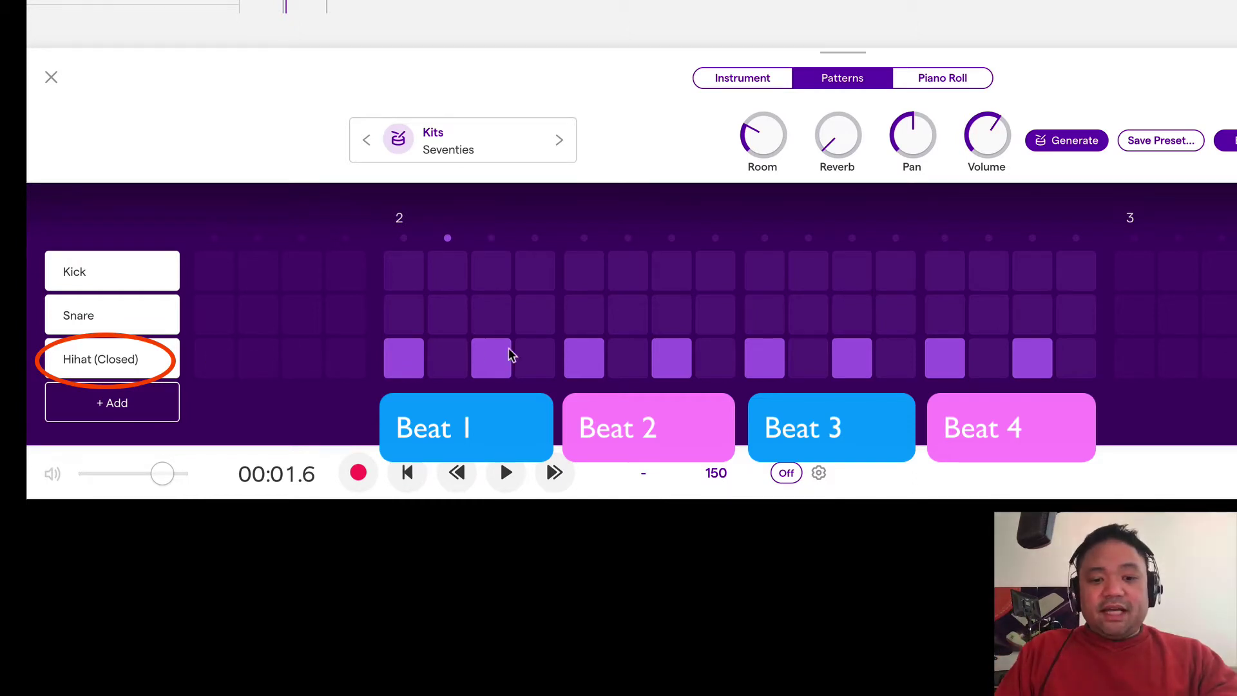
# - Add Kick hits on beats 1 and 3 of measure 2 and listen to the loop
pyautogui.click(124, 276)
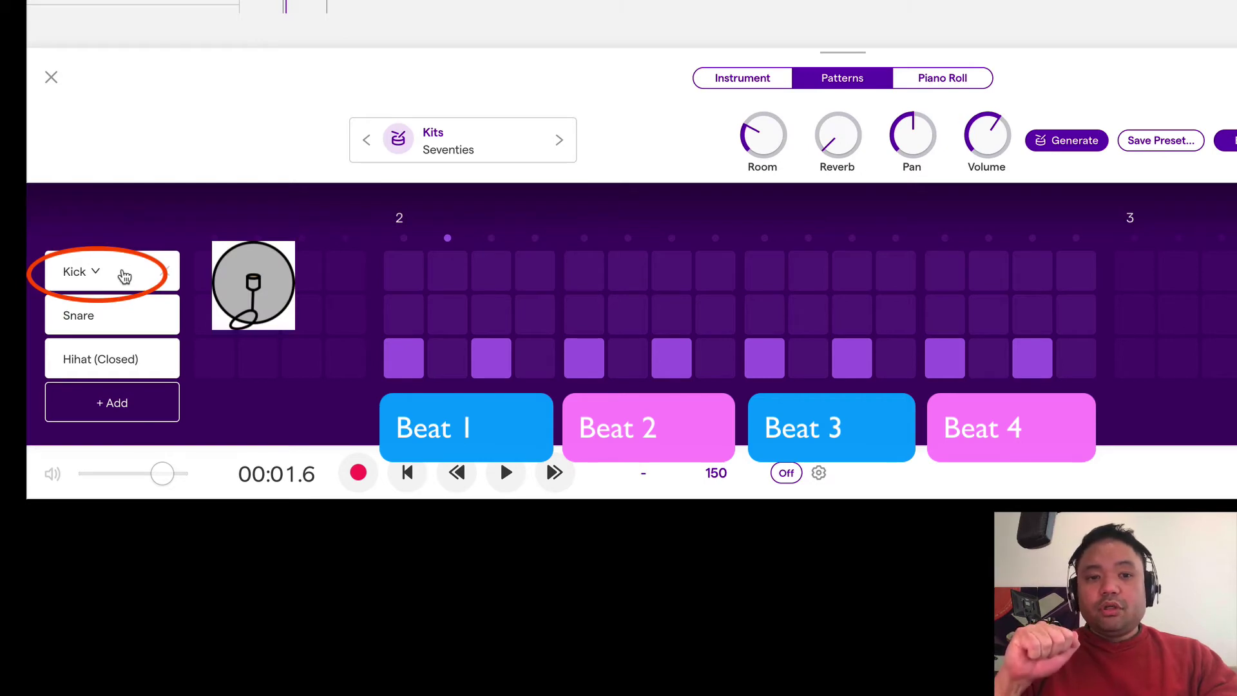
pyautogui.click(403, 279)
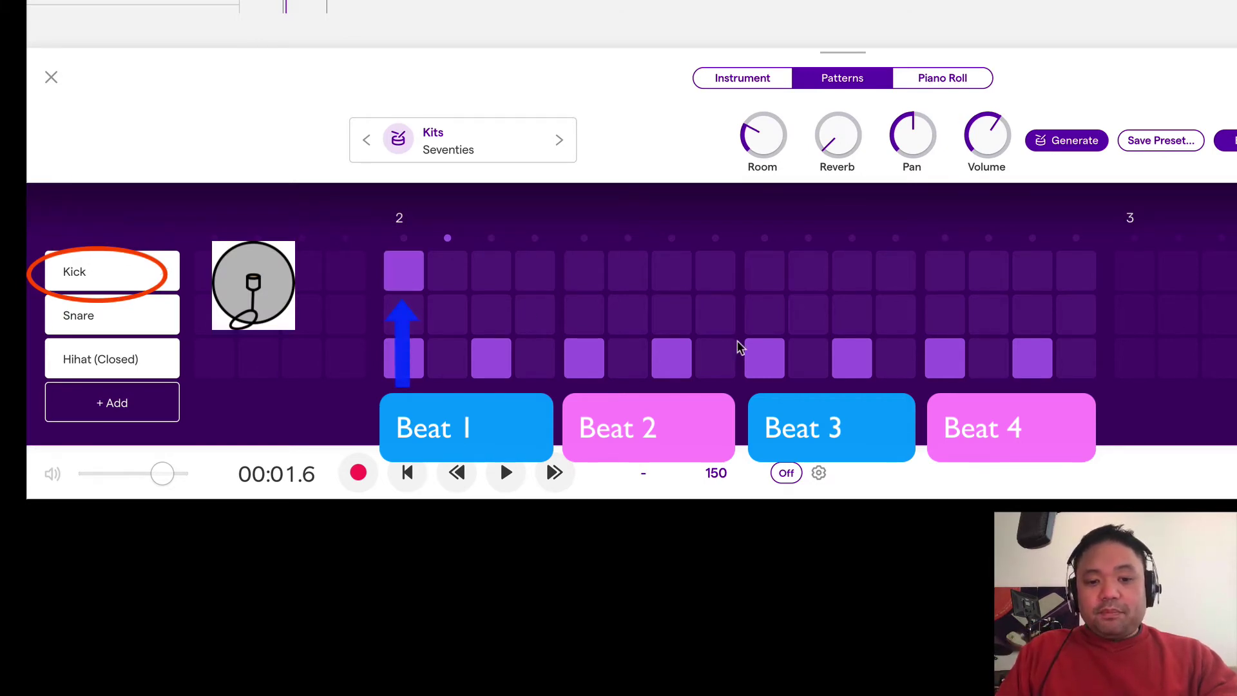
pyautogui.click(764, 279)
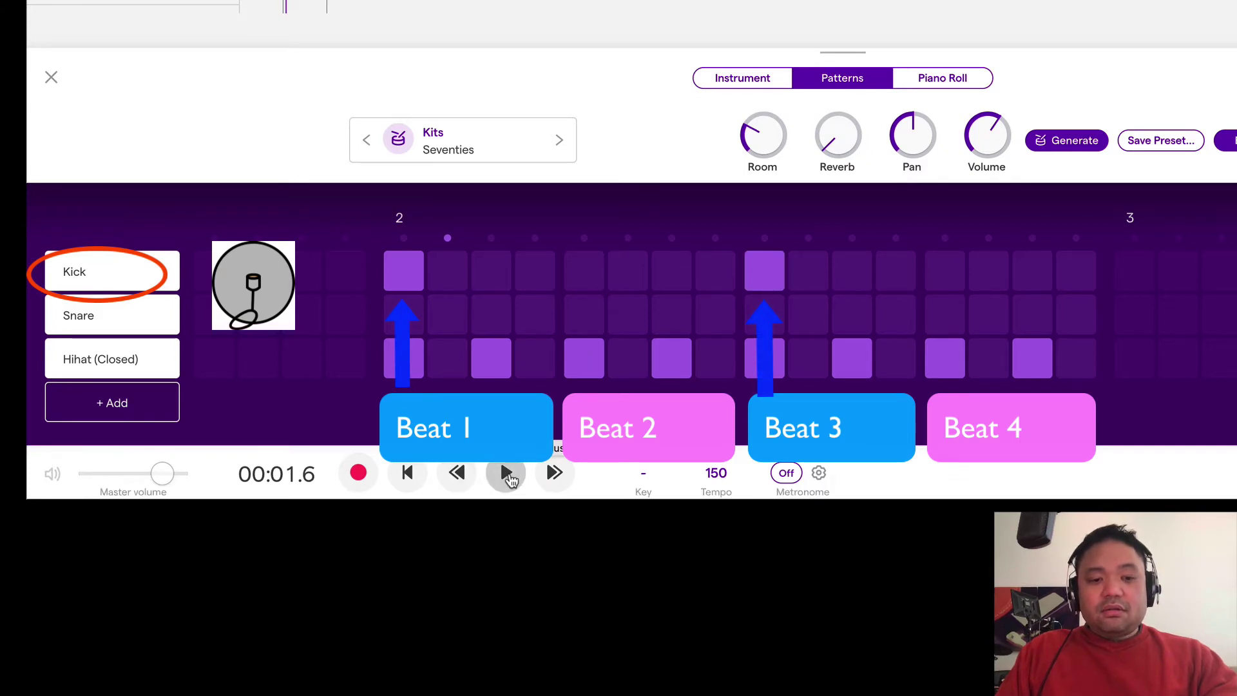
pyautogui.click(507, 474)
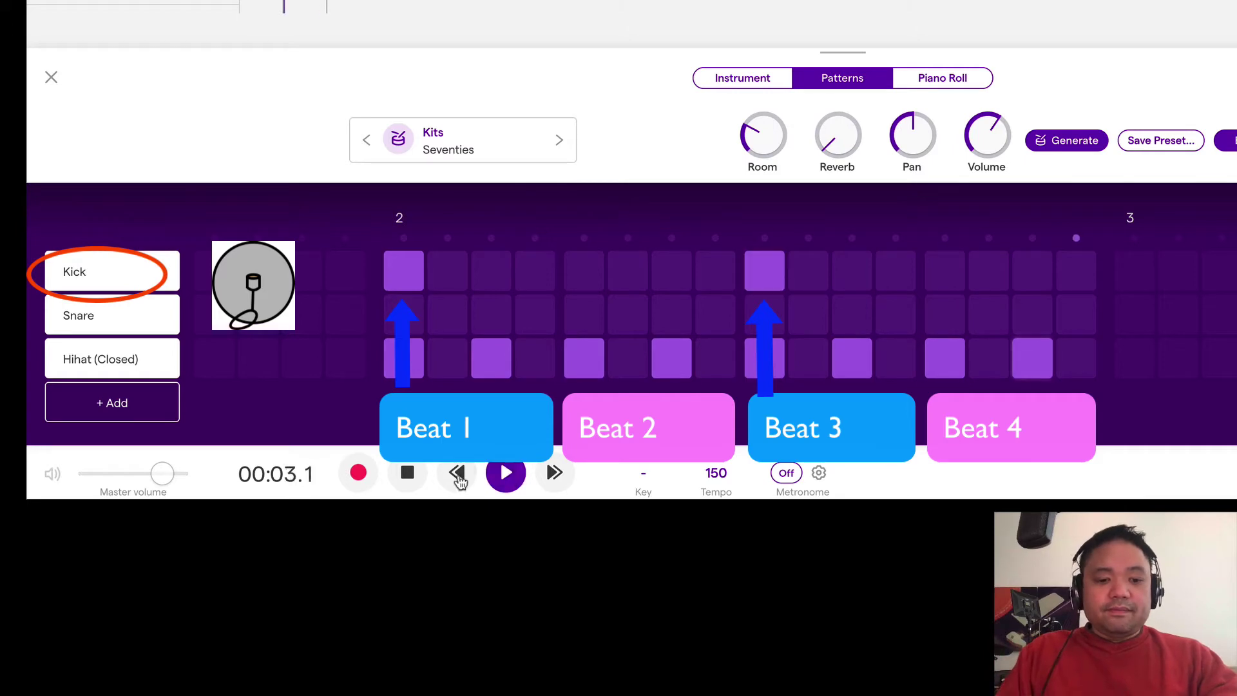
pyautogui.click(407, 475)
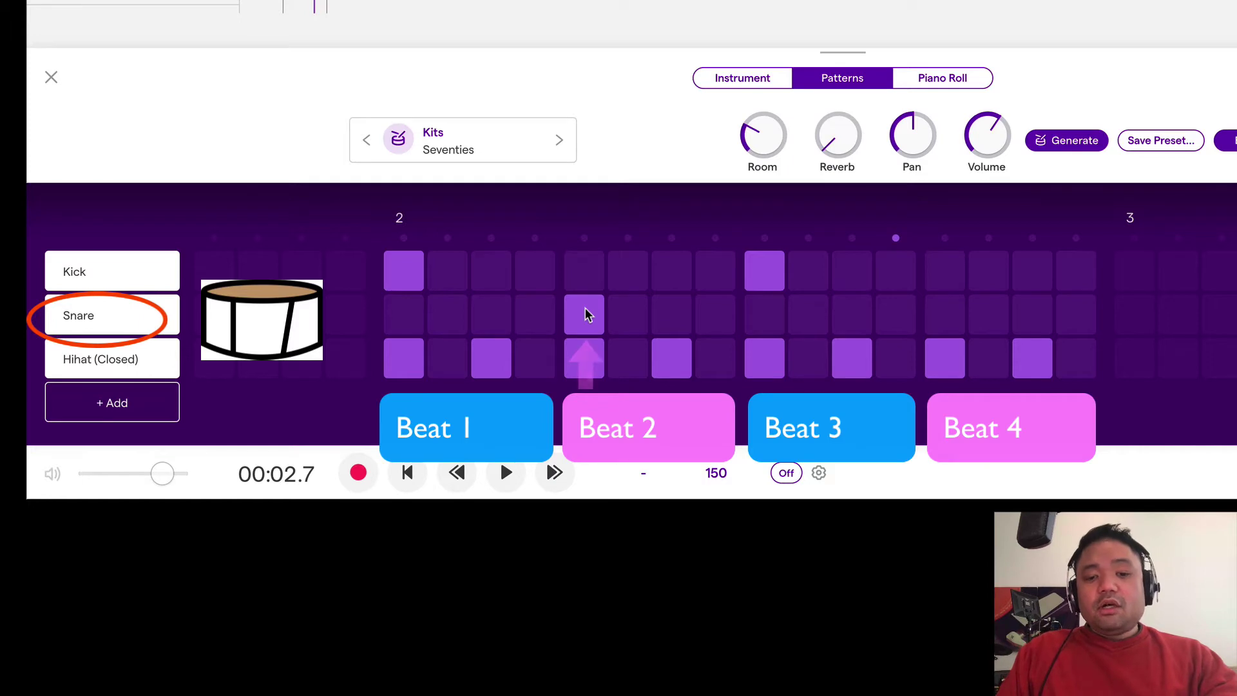
# - Add Snare hits on beats 2 and 4 of measure 2 and play the complete beat
pyautogui.click(940, 324)
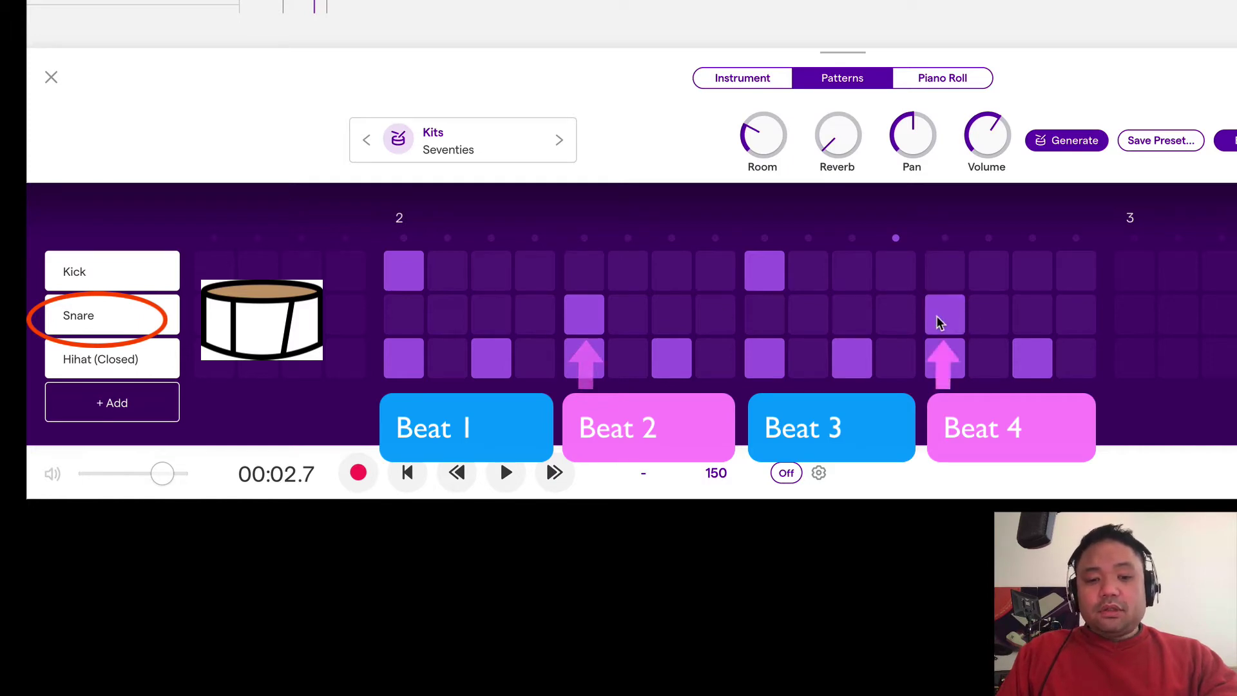
pyautogui.click(505, 472)
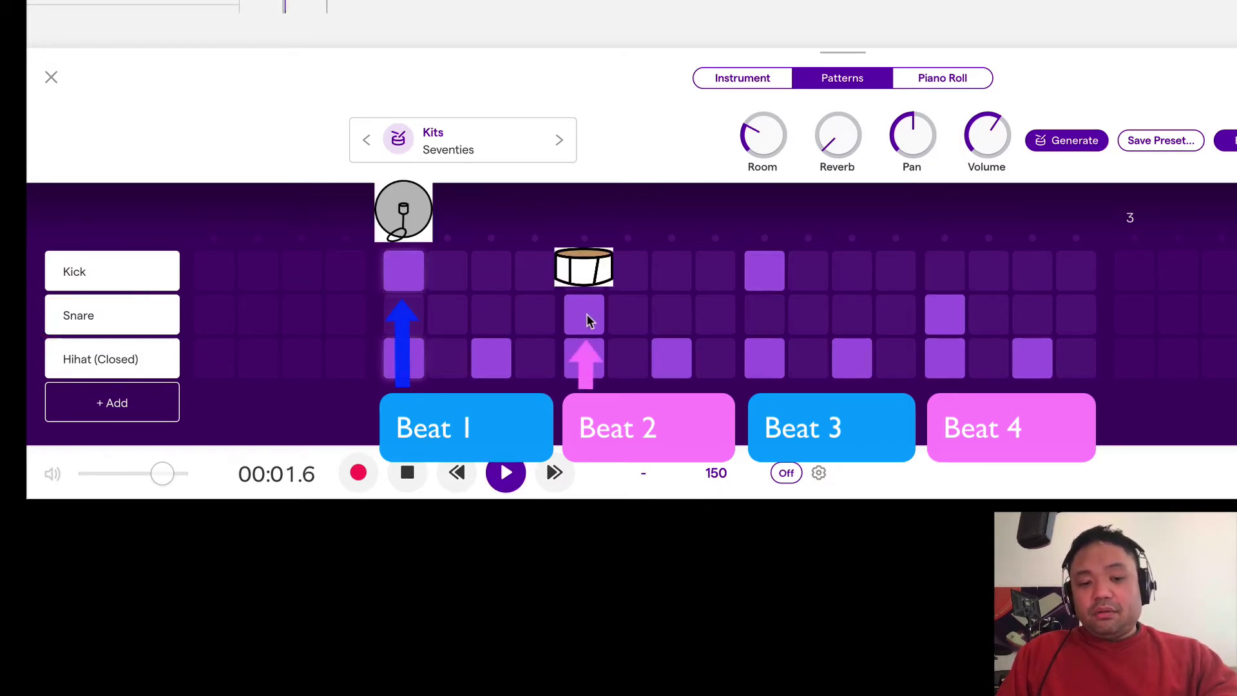
pyautogui.click(410, 474)
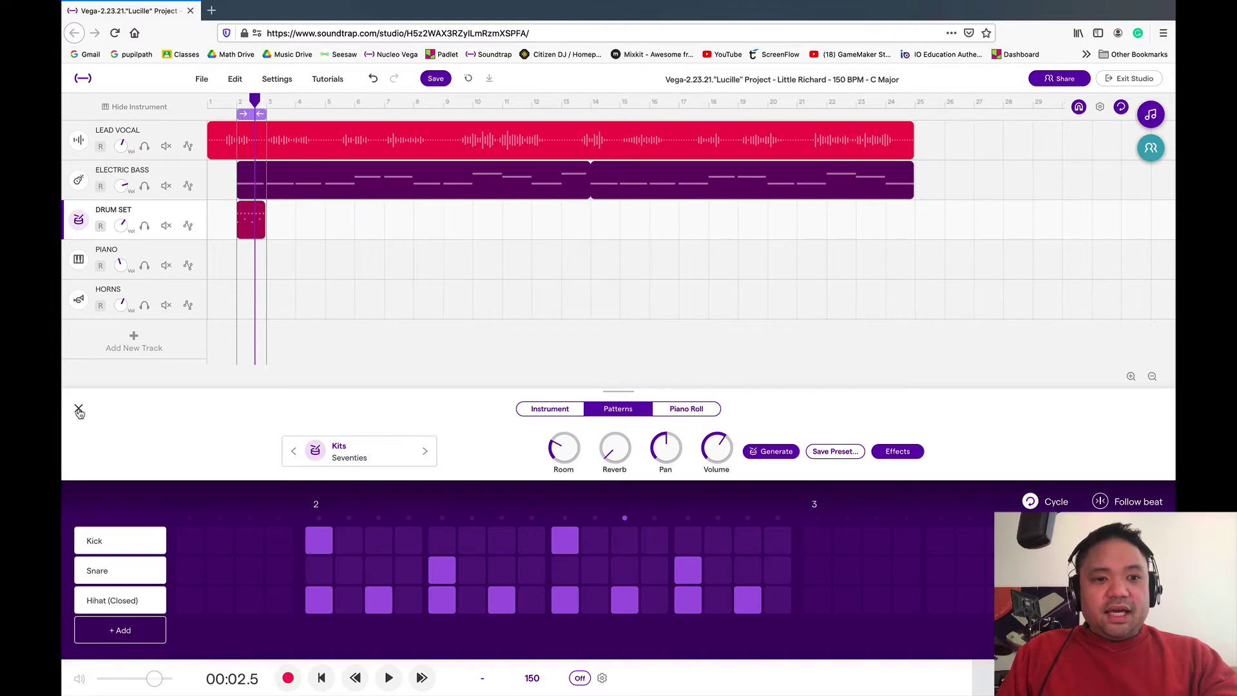
# - Close the Drum Set's instrument view, play the measure 2 cycle with the other tracks, and turn the cycle off
pyautogui.click(78, 411)
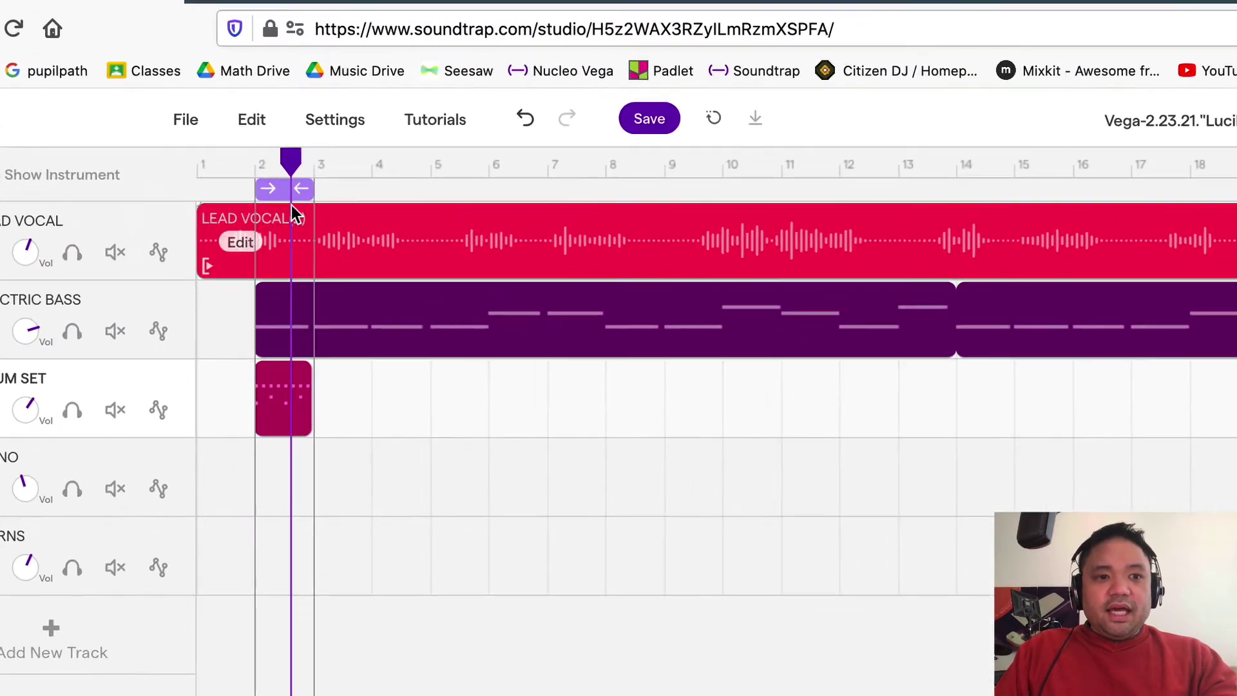
pyautogui.moveTo(288, 158); pyautogui.dragTo(260, 157)
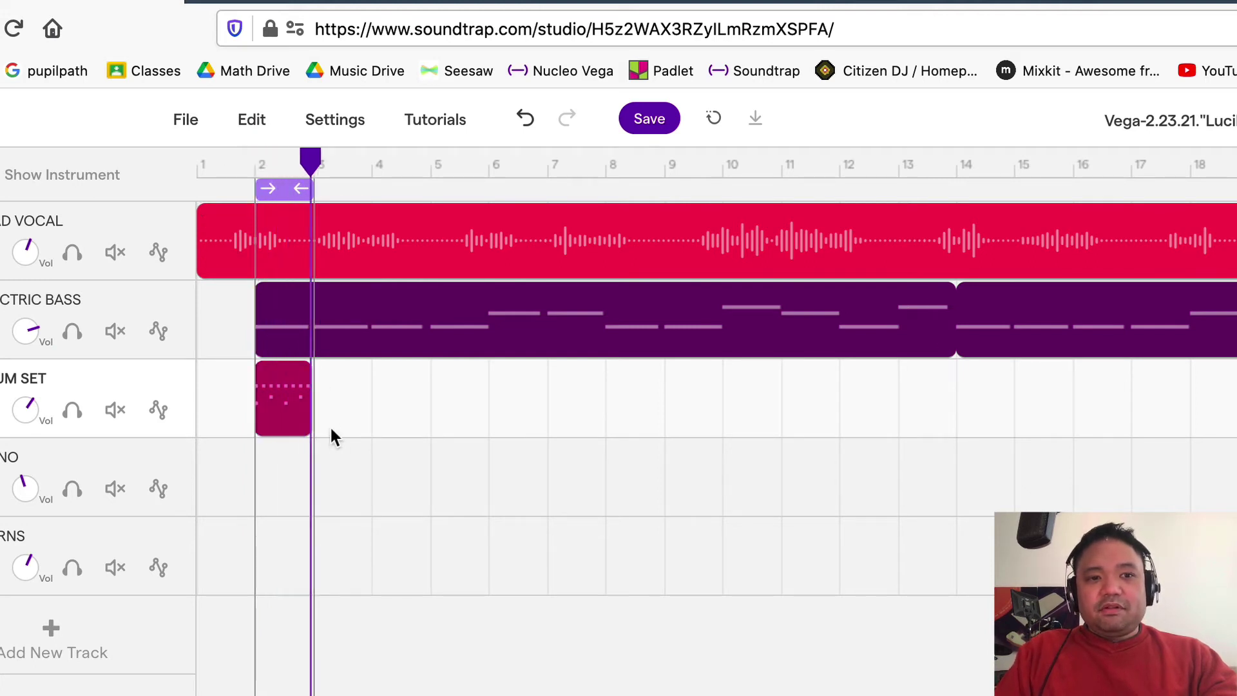
pyautogui.click(287, 187)
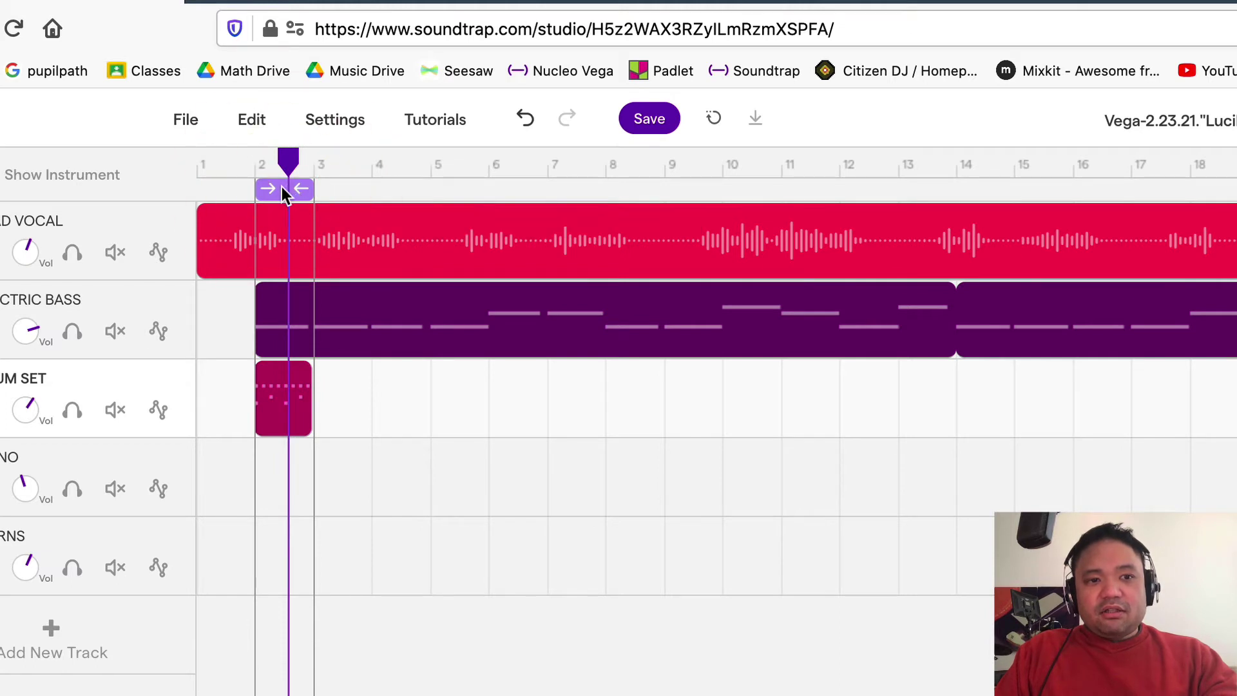
pyautogui.click(281, 188)
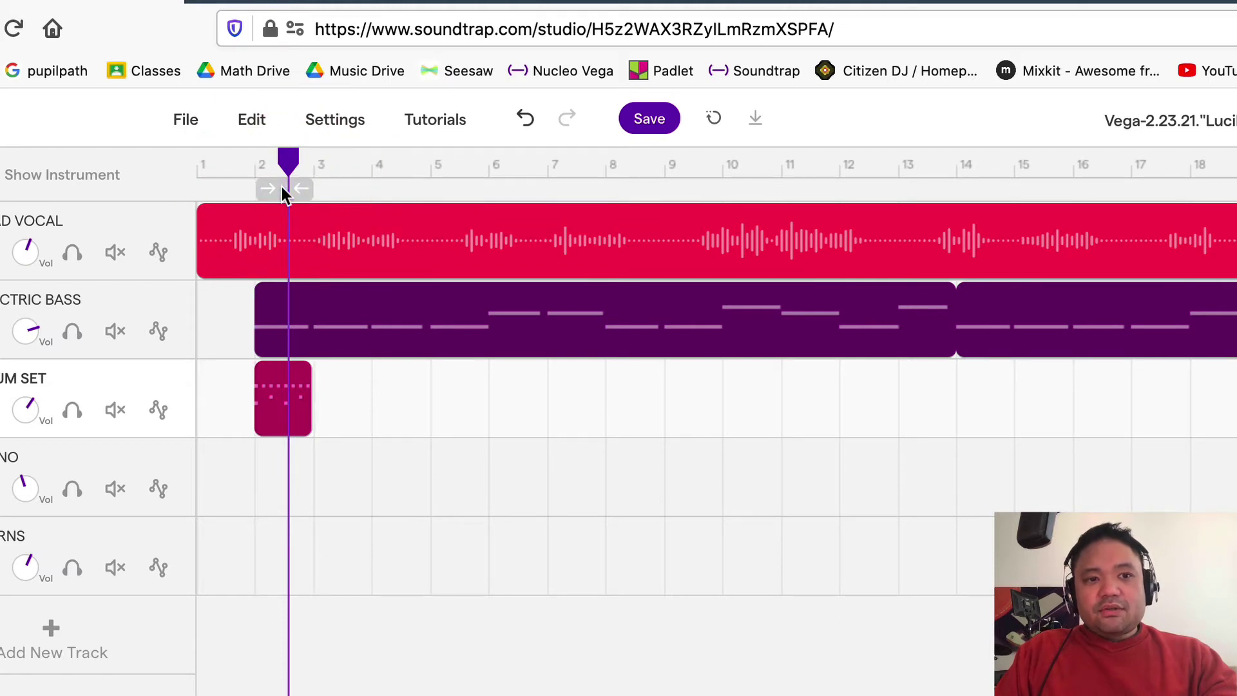
# - Play the project from the start of measure 2 without the cycle for a few measures, and stop
pyautogui.moveTo(289, 159); pyautogui.dragTo(271, 159)
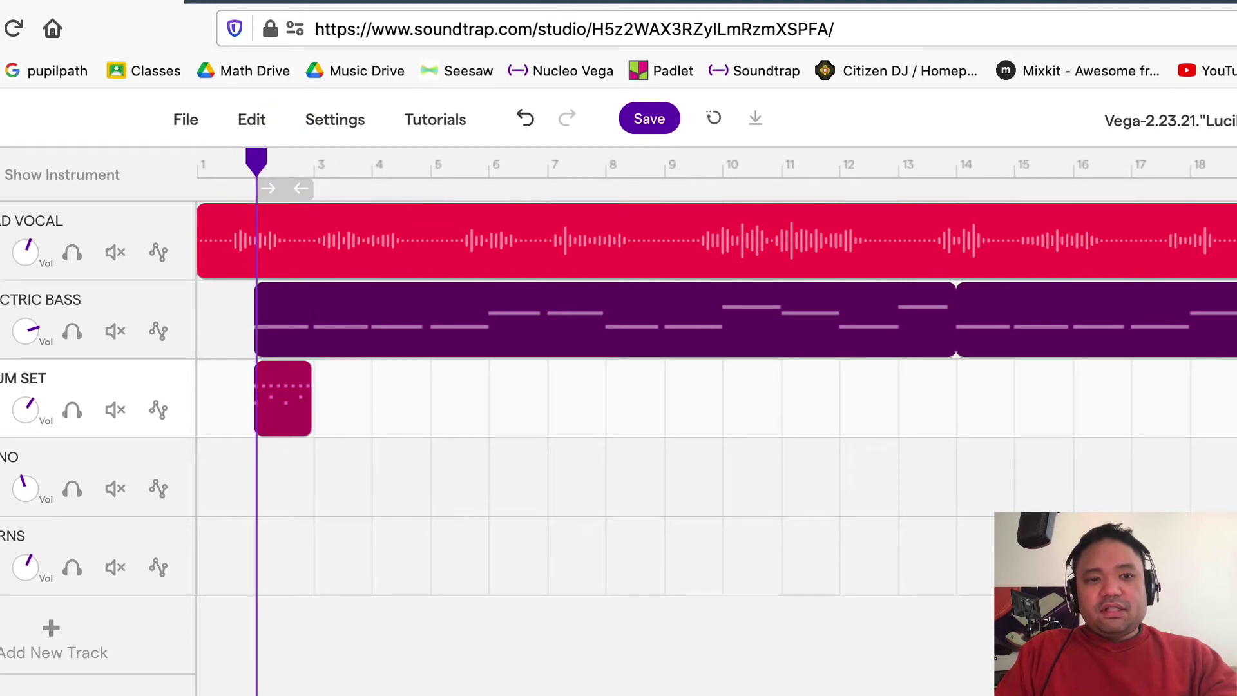
pyautogui.press('space')
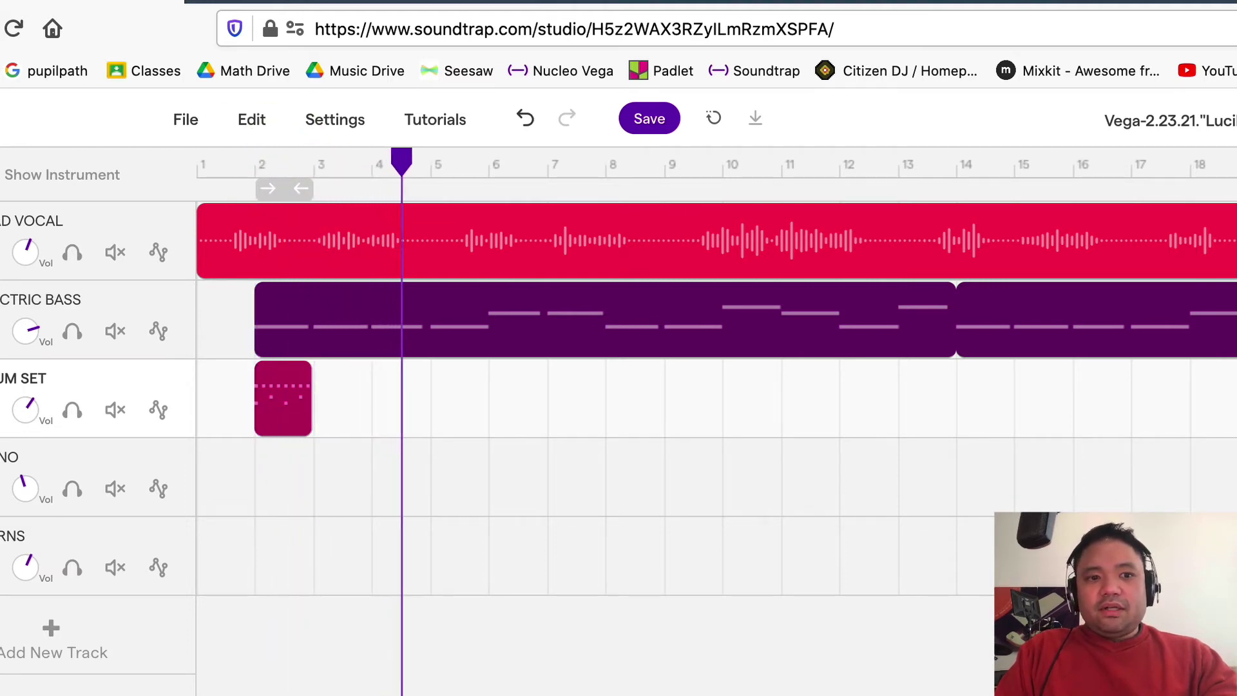
pyautogui.press('space')
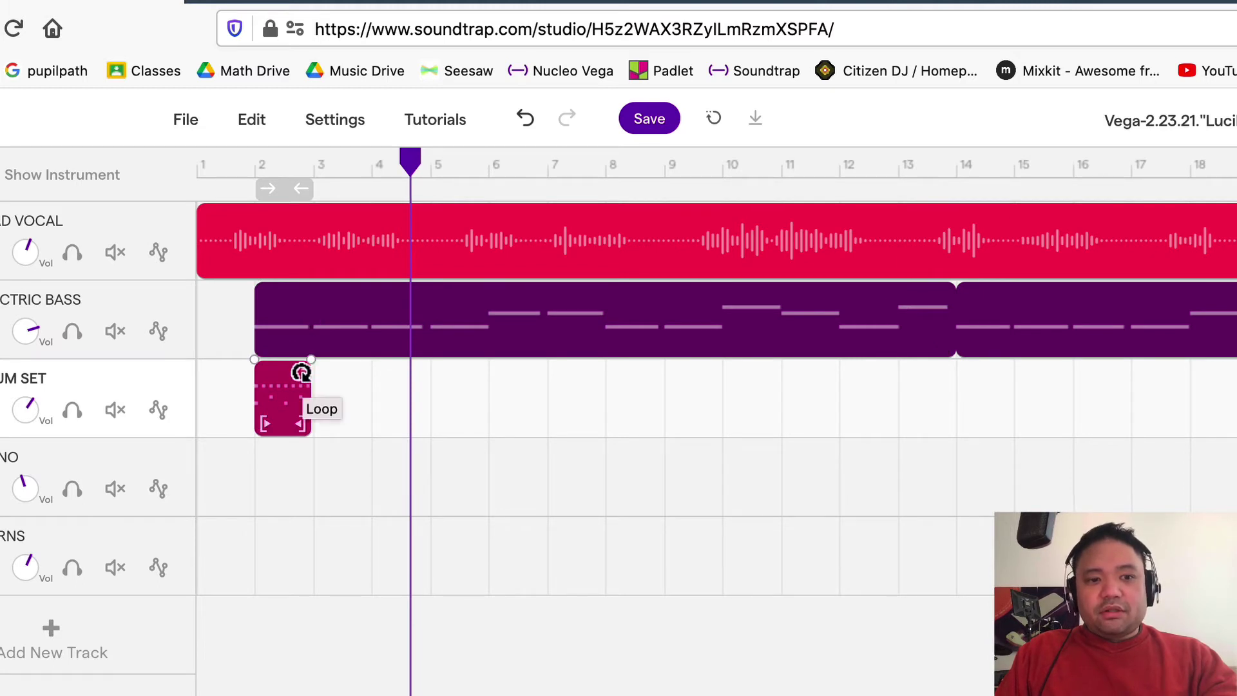
# - Loop the one-measure drum region until it ends together with the Lead Vocal and Electric Bass regions, and play the result
pyautogui.moveTo(301, 373); pyautogui.dragTo(1236, 422)
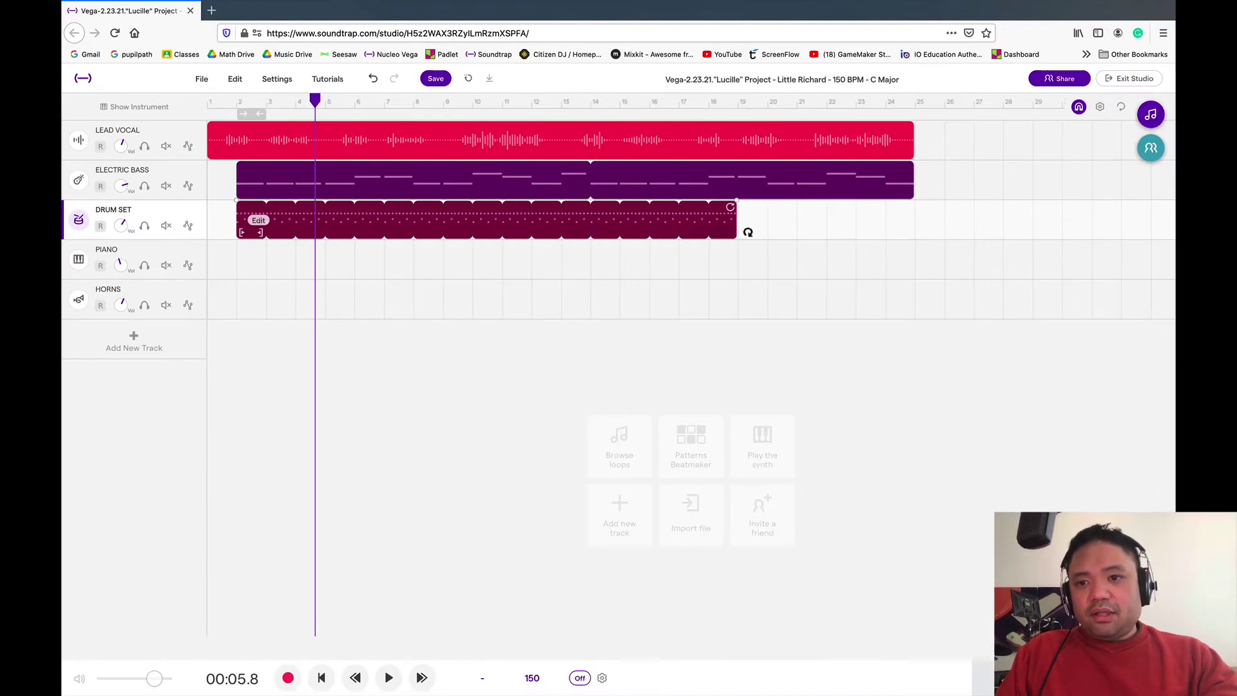
pyautogui.moveTo(748, 232); pyautogui.dragTo(905, 220)
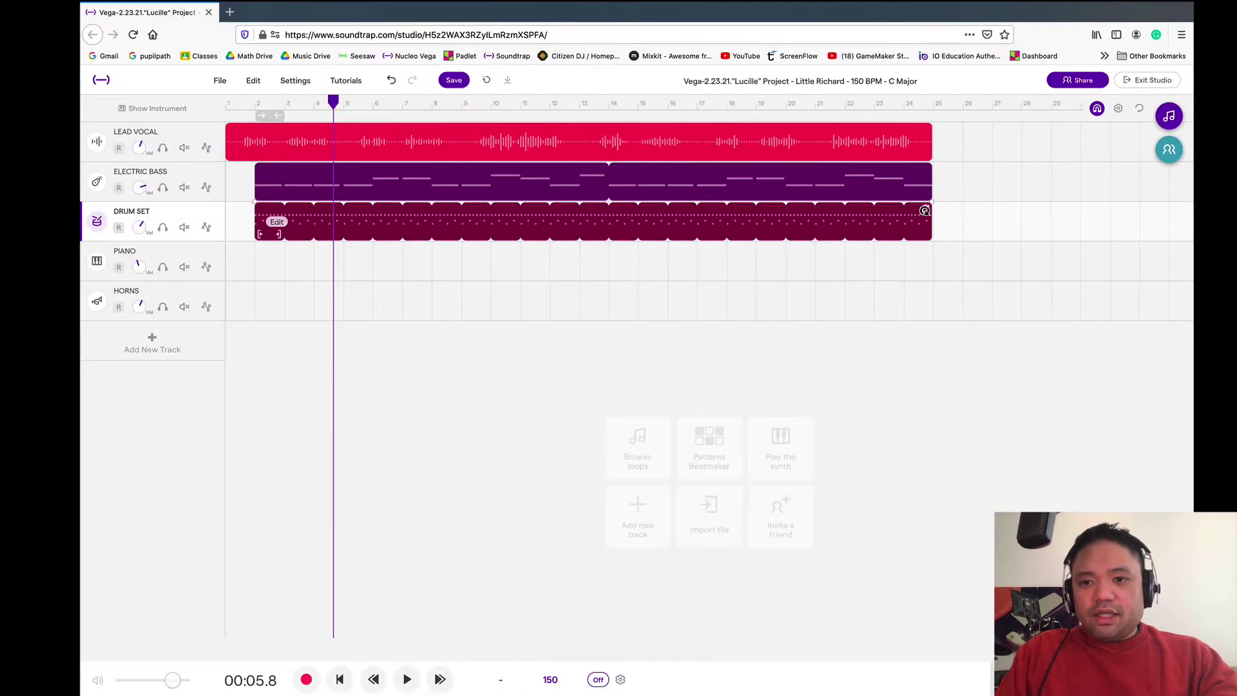
pyautogui.moveTo(922, 227); pyautogui.dragTo(165, 274)
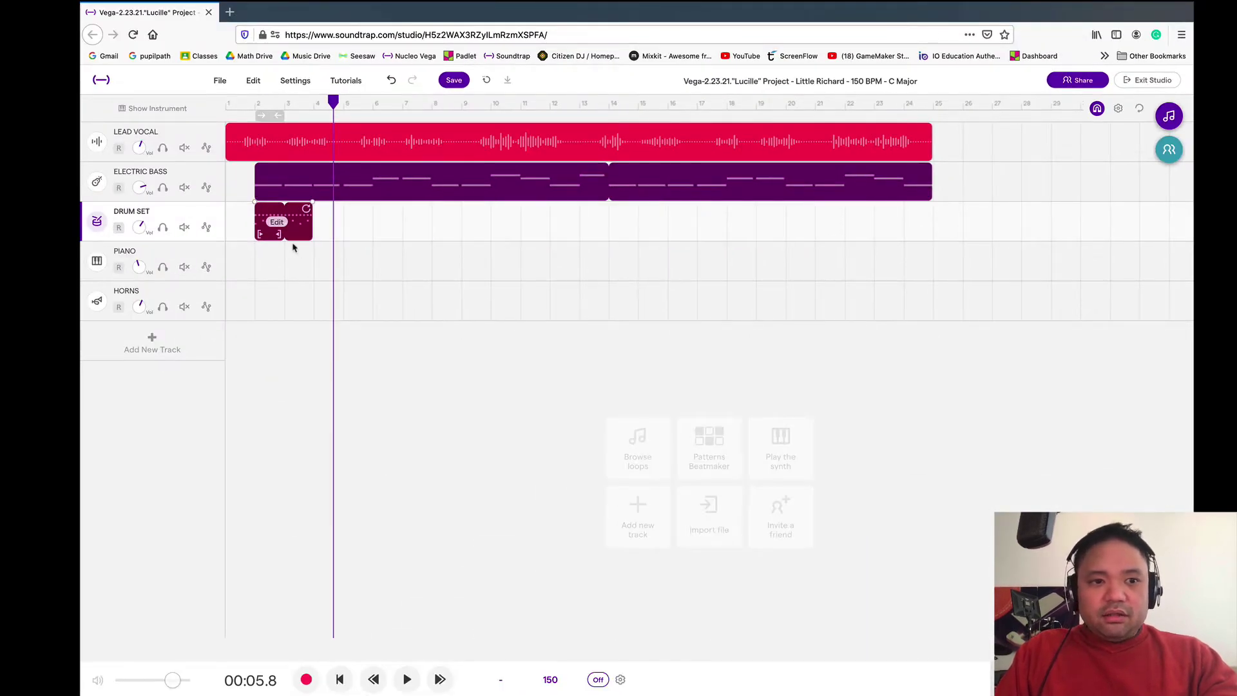
pyautogui.moveTo(277, 209); pyautogui.dragTo(923, 209)
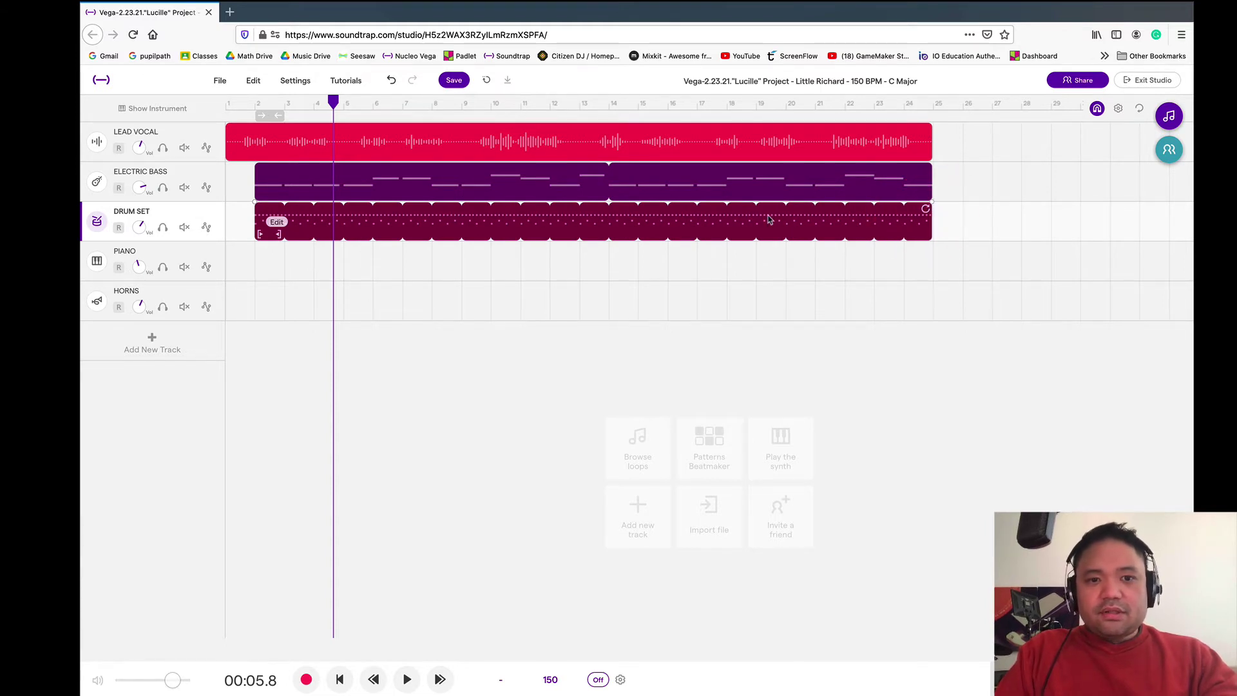
pyautogui.press('space')
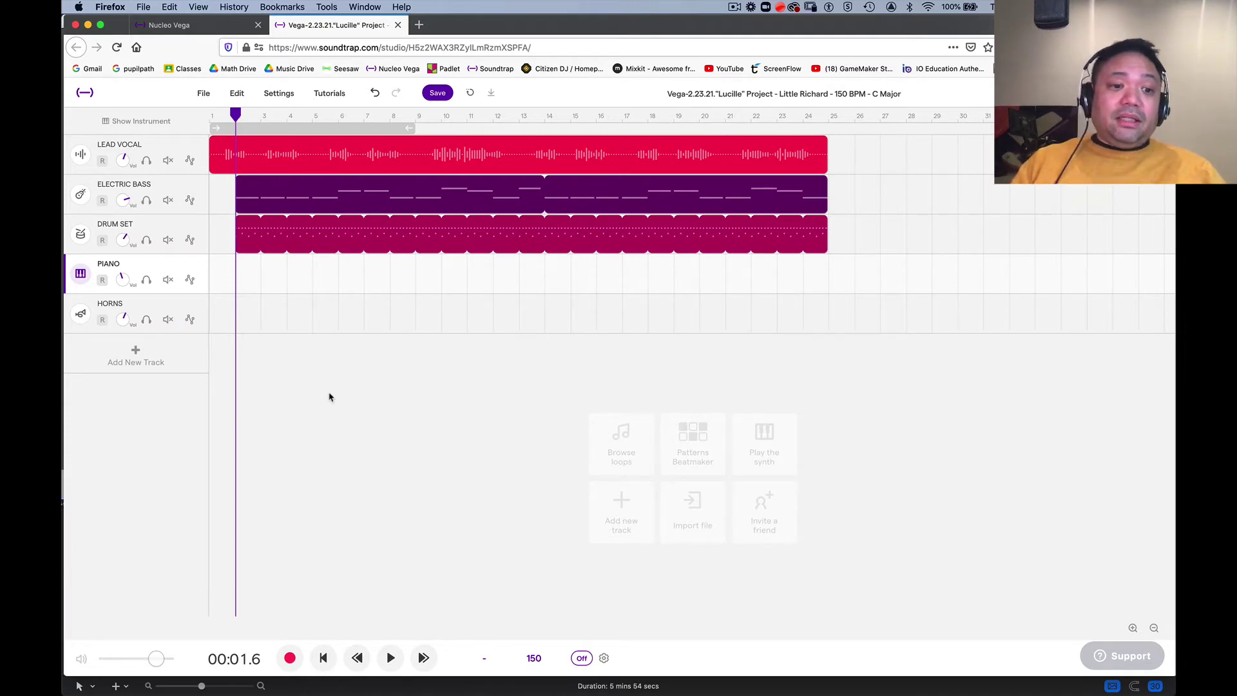
# - Move the Drum Set track below the Horns track and play the project briefly
pyautogui.click(166, 217)
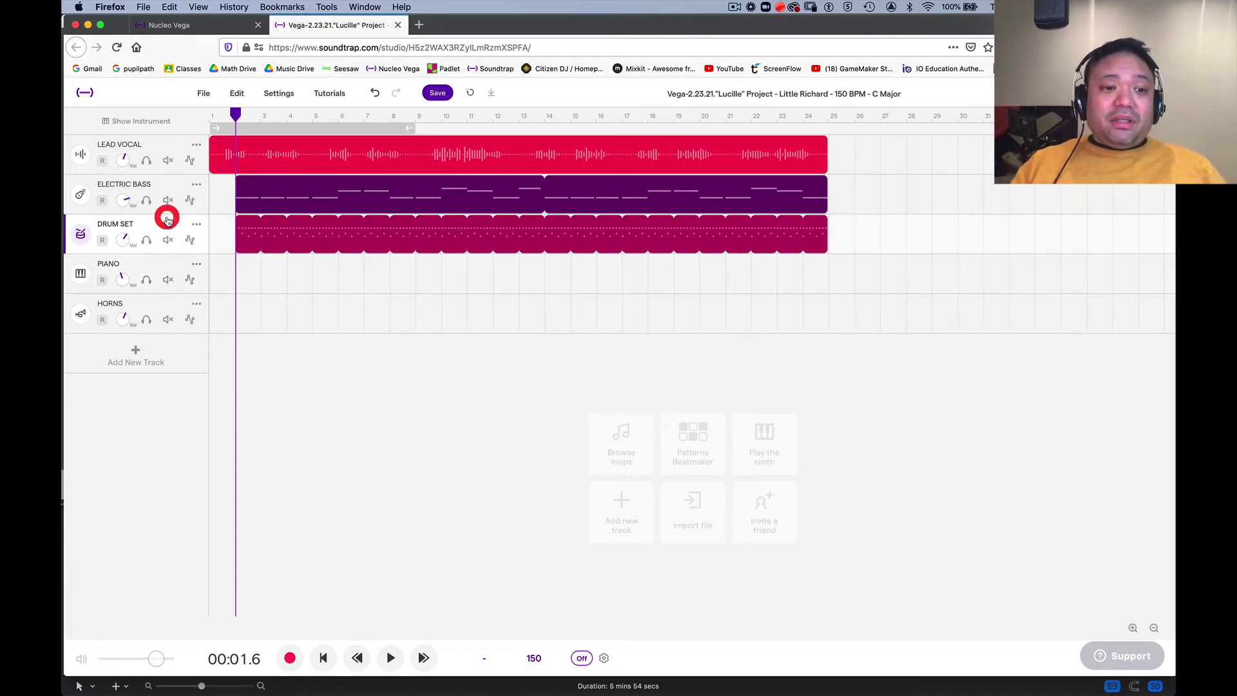
pyautogui.moveTo(166, 223); pyautogui.dragTo(166, 341)
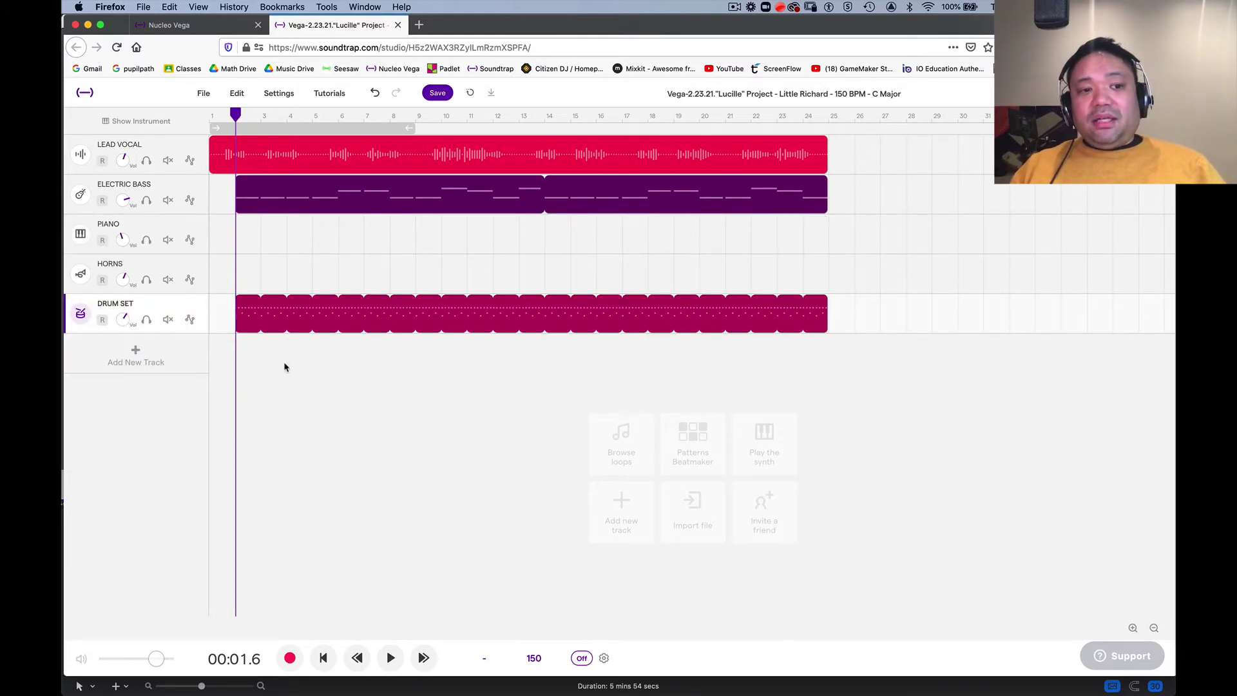
pyautogui.press('space')
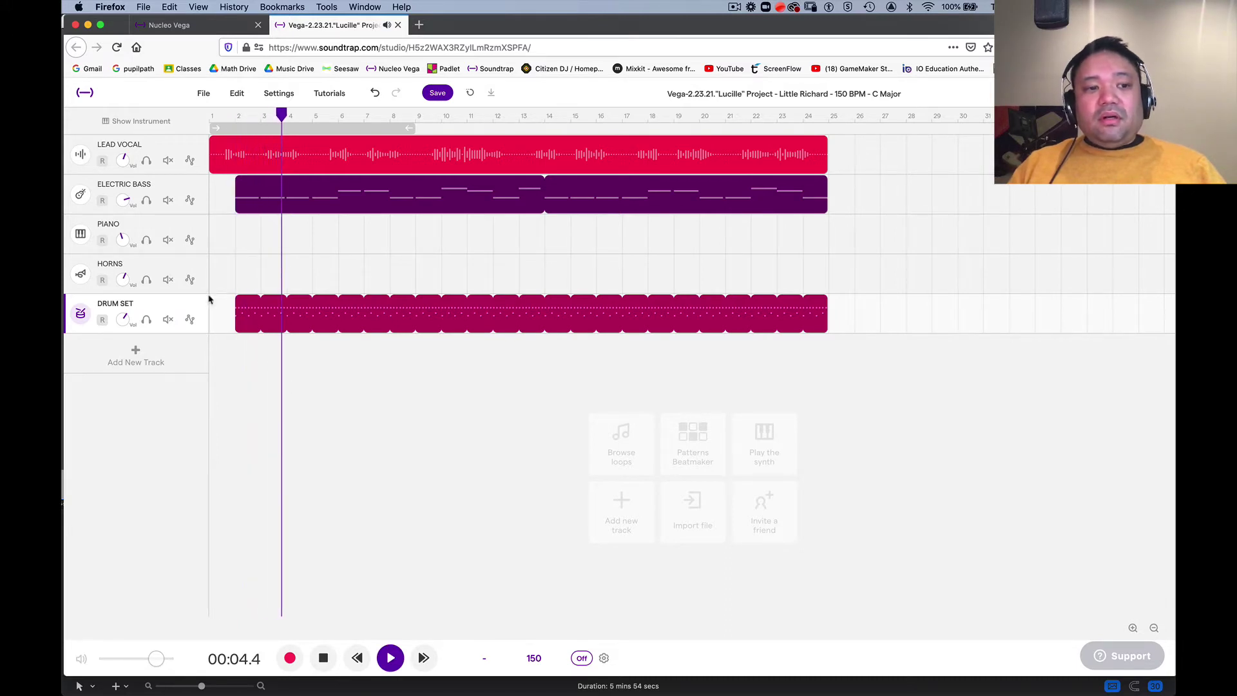
pyautogui.press('space')
# - Select the Piano track and return the playhead to the start of measure 2
pyautogui.click(161, 227)
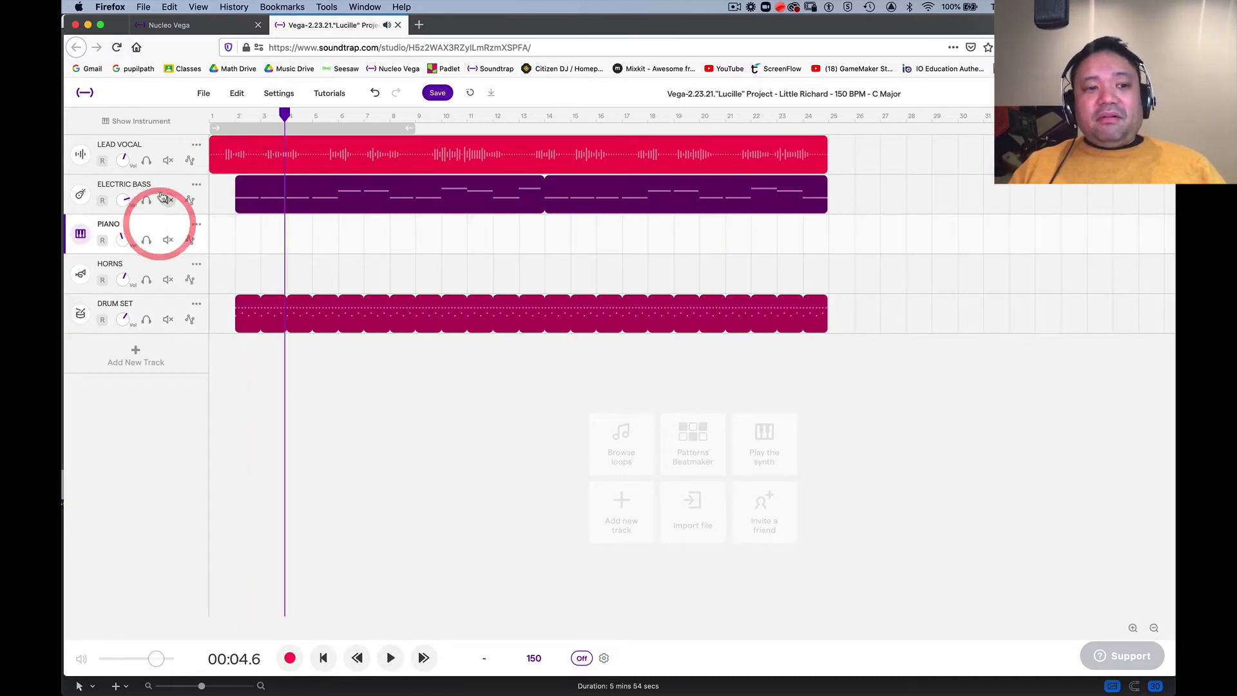
pyautogui.click(167, 201)
pyautogui.click(167, 201)
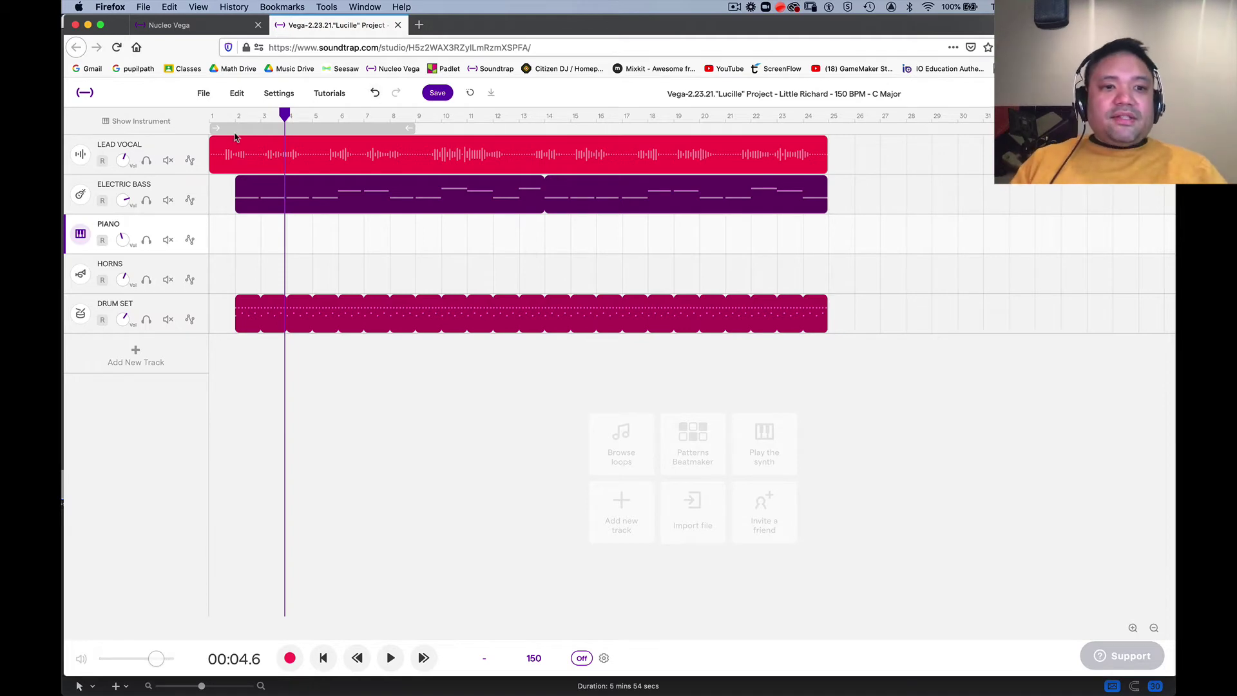
pyautogui.moveTo(285, 114); pyautogui.dragTo(235, 115)
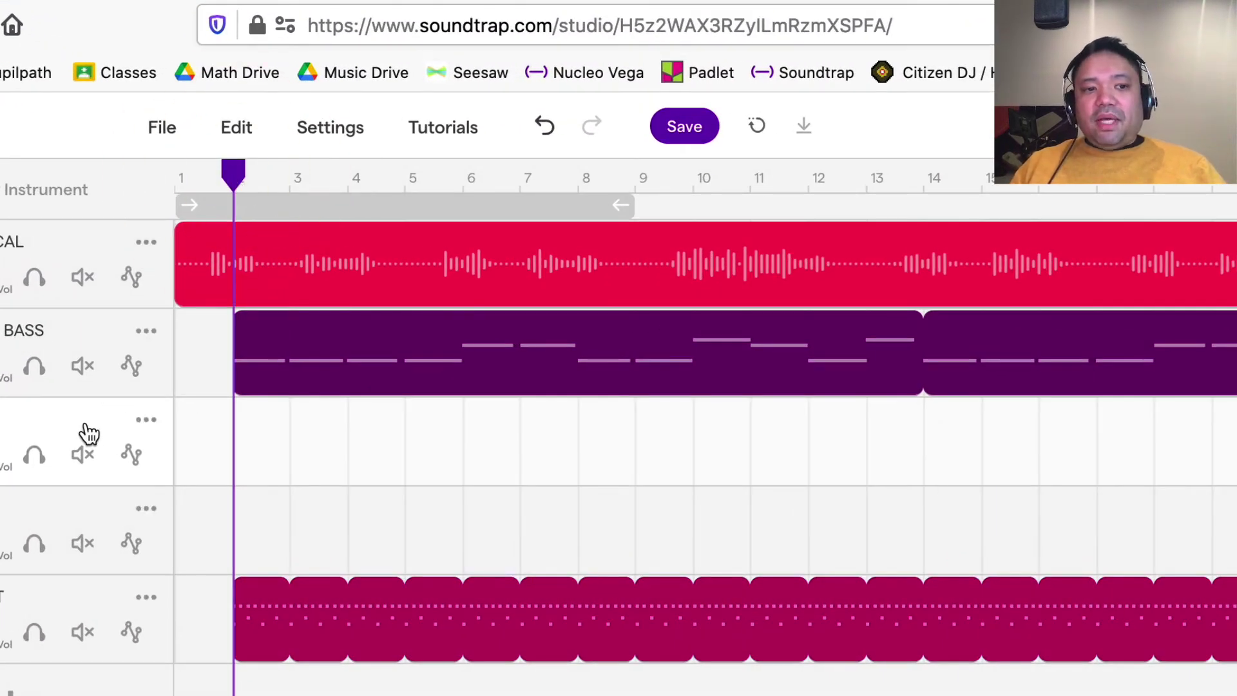
pyautogui.moveTo(277, 167); pyautogui.dragTo(217, 187)
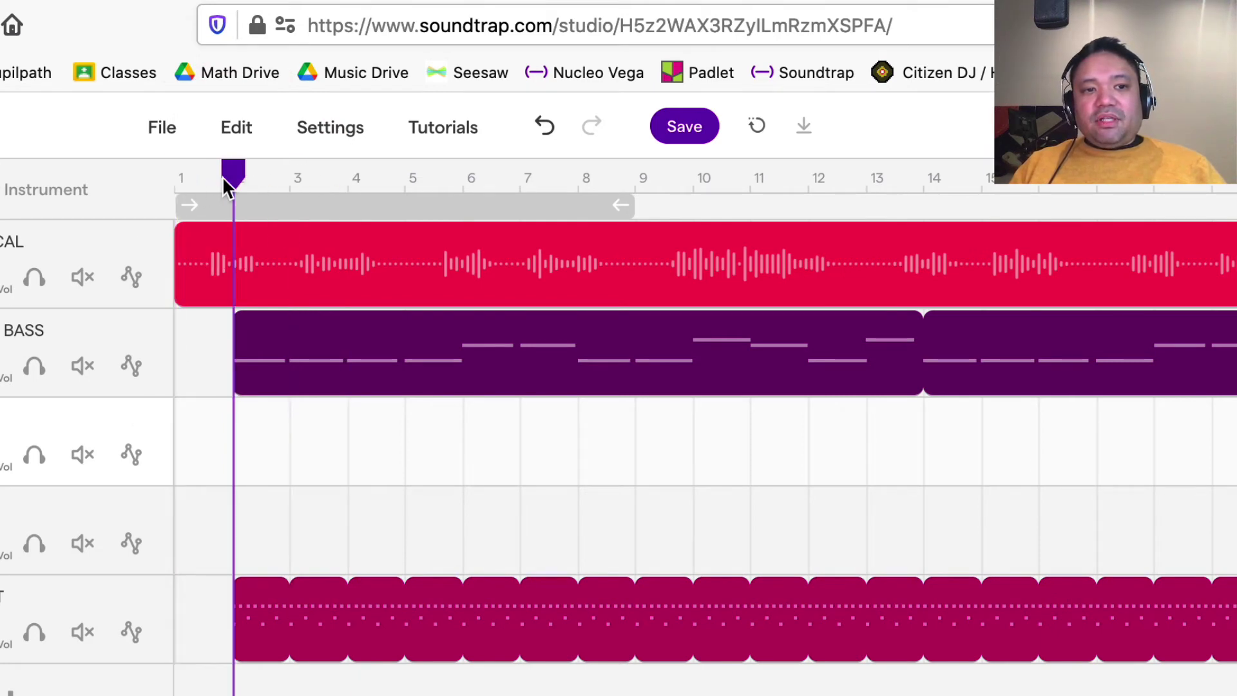
pyautogui.click(222, 177)
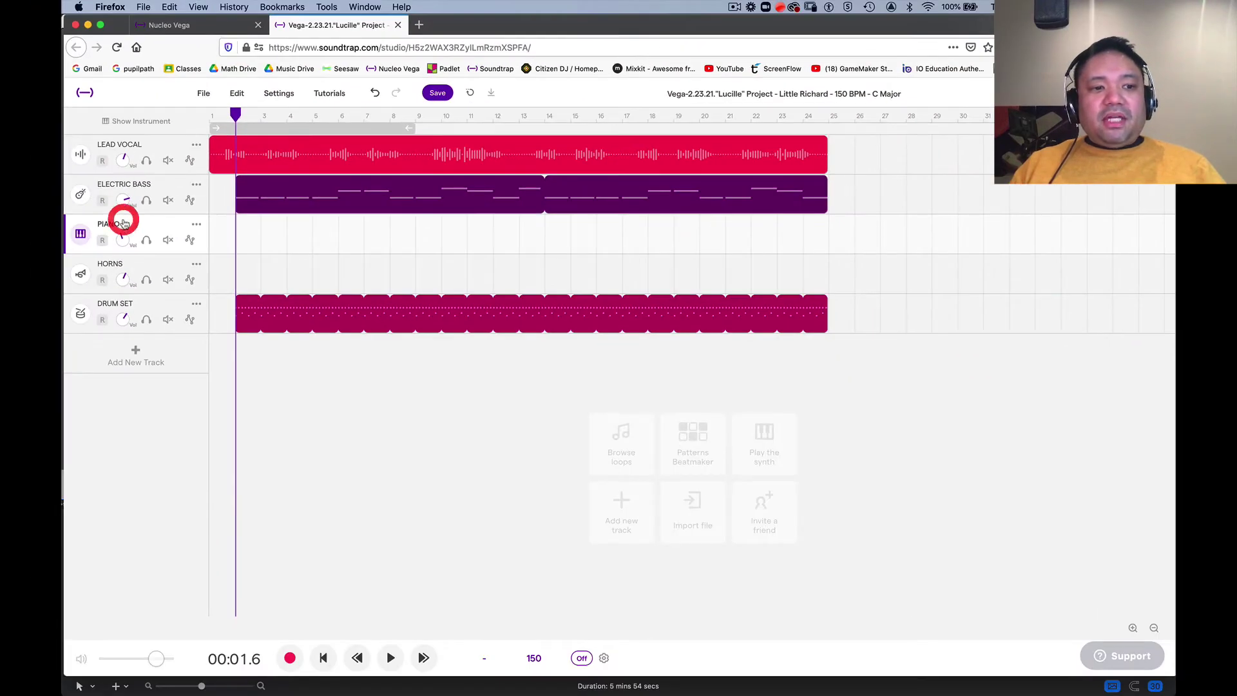
# - Open the Piano track's Grand Piano keyboard and try out the white notes C3, D, E, F and G
pyautogui.click(80, 233)
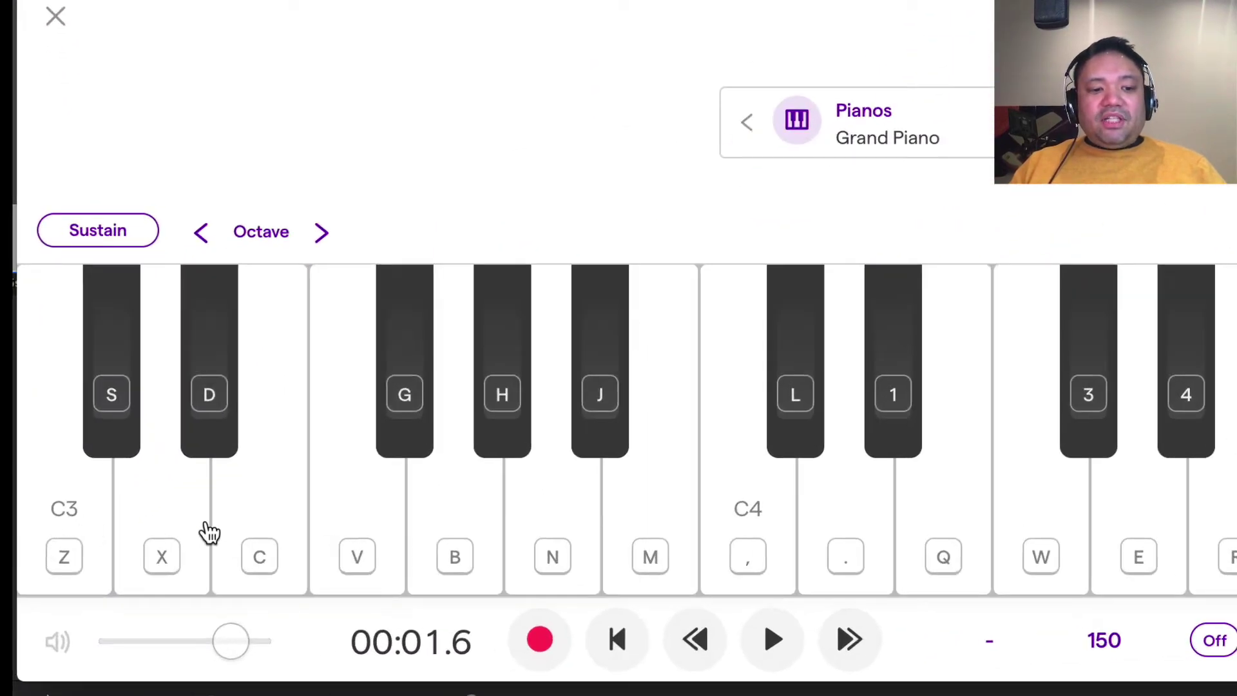
pyautogui.click(81, 516)
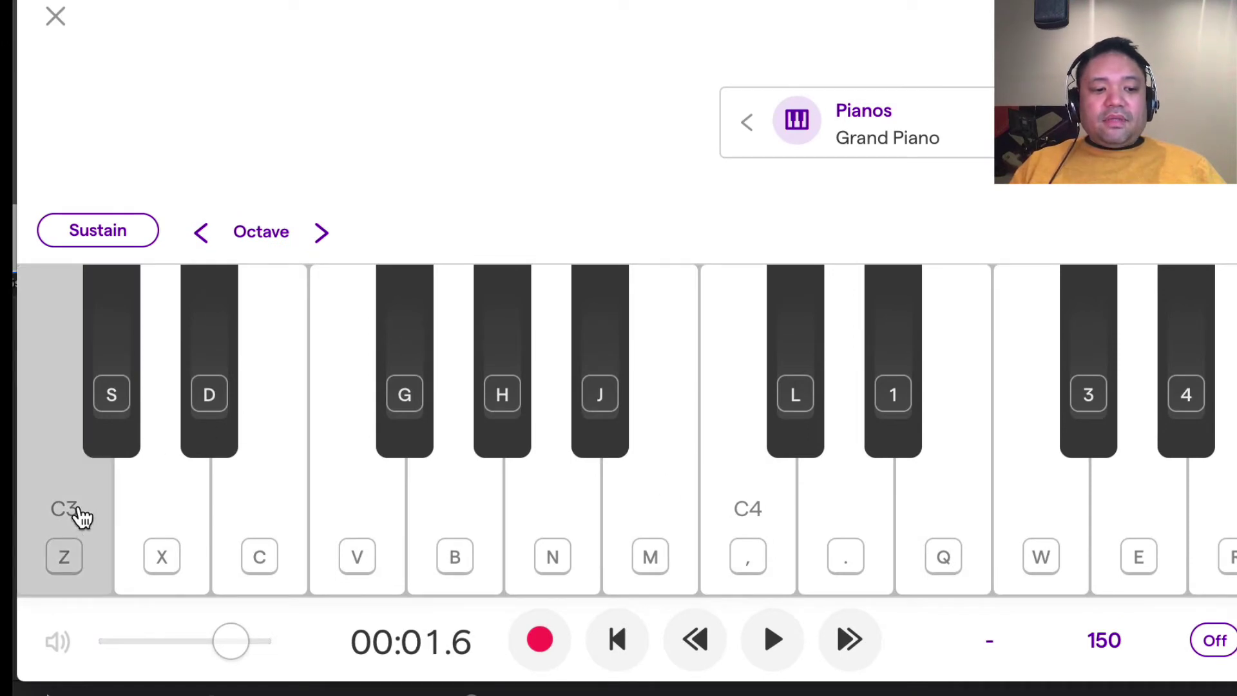
pyautogui.click(152, 506)
pyautogui.click(239, 501)
pyautogui.click(367, 500)
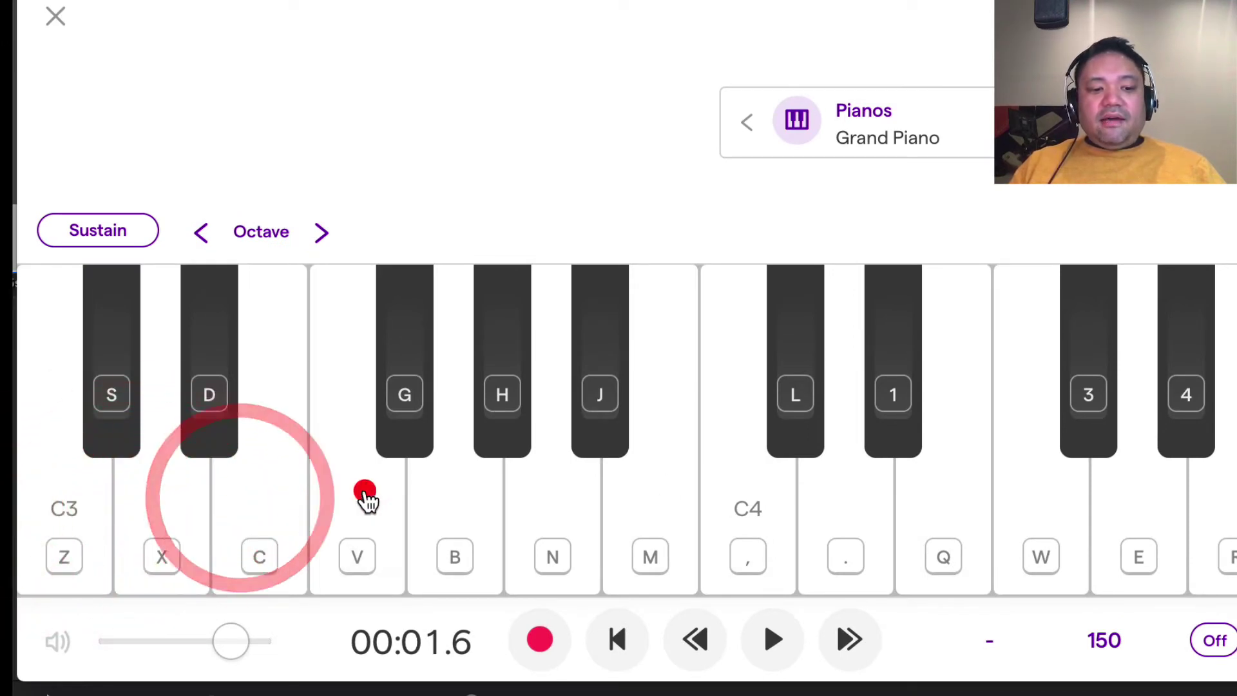
pyautogui.click(444, 502)
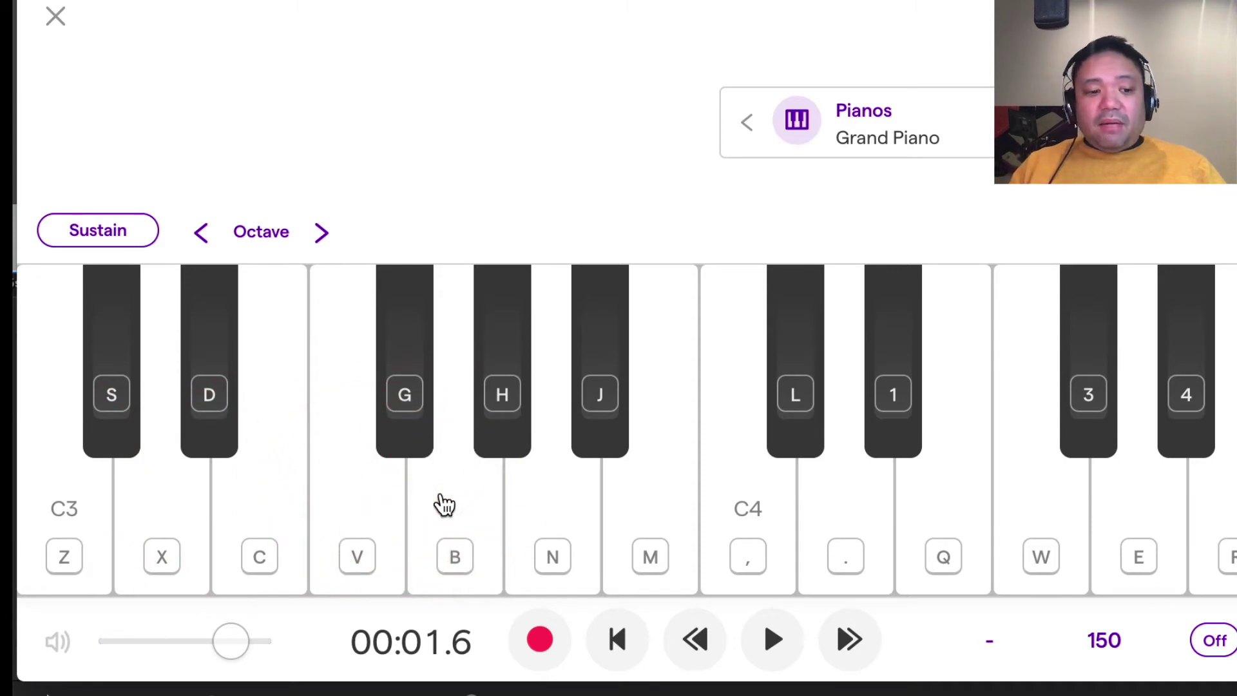
# - Sound C3 on the virtual piano and play C3, D, E, F and G upwards using the computer-keyboard note mapping
pyautogui.click(61, 519)
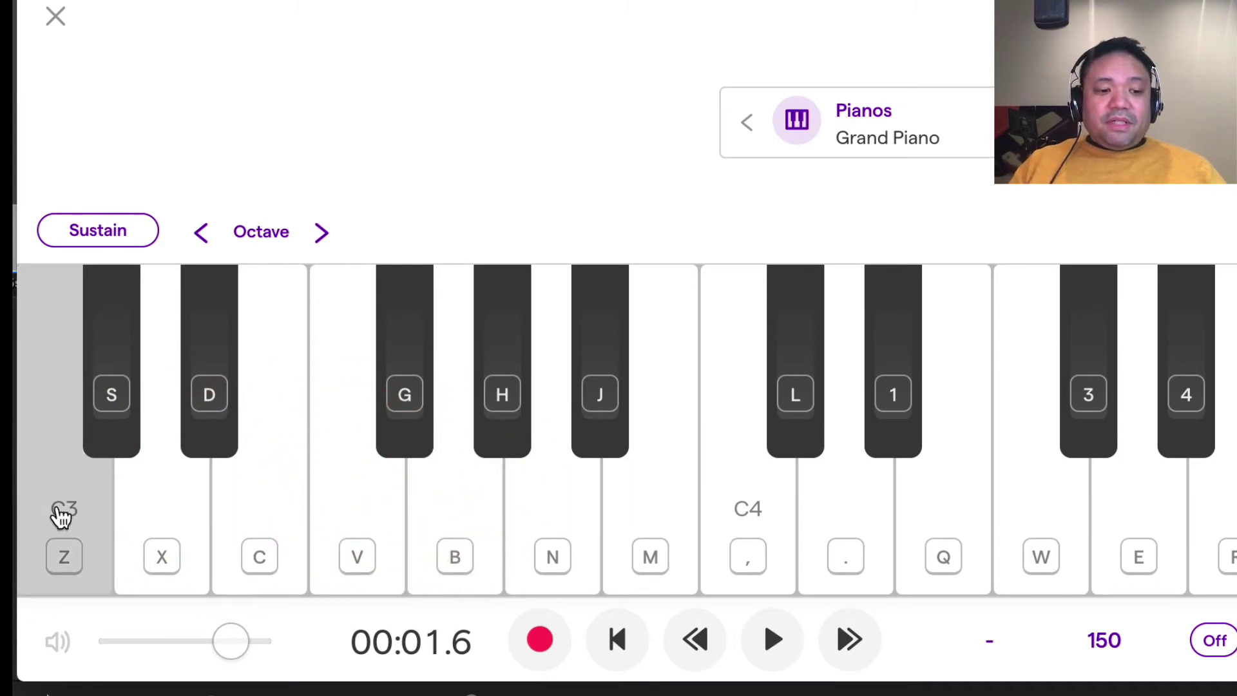
pyautogui.press('z')
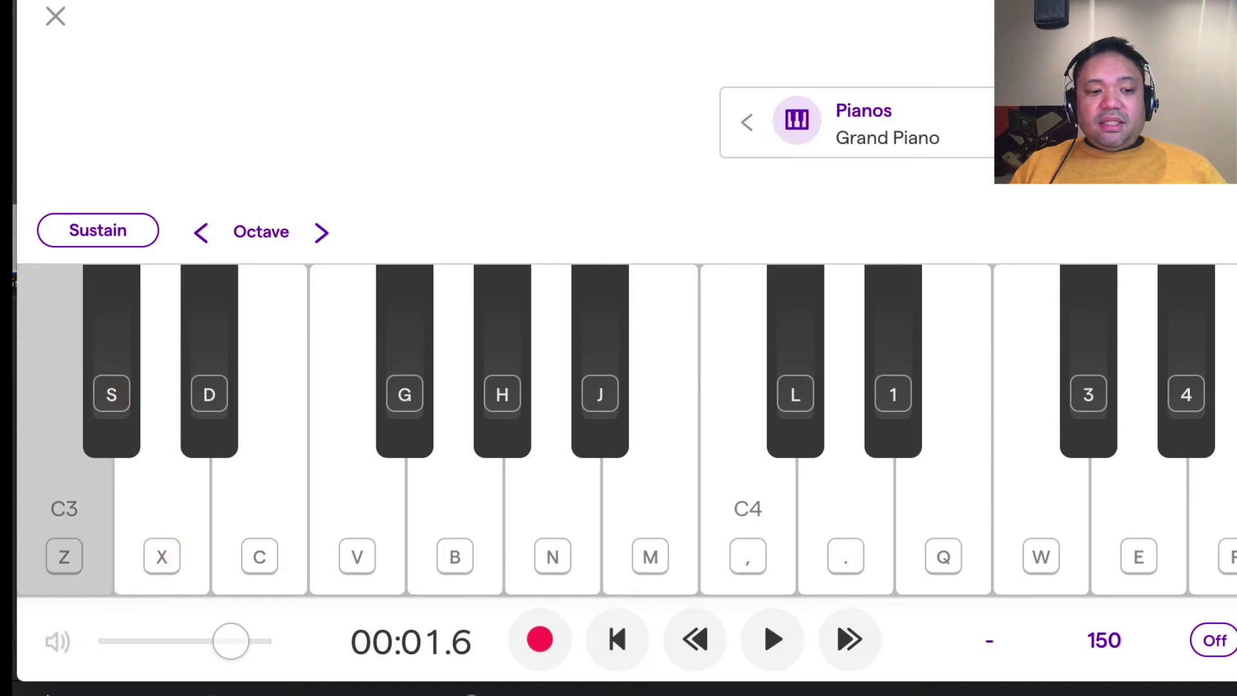
pyautogui.press('x')
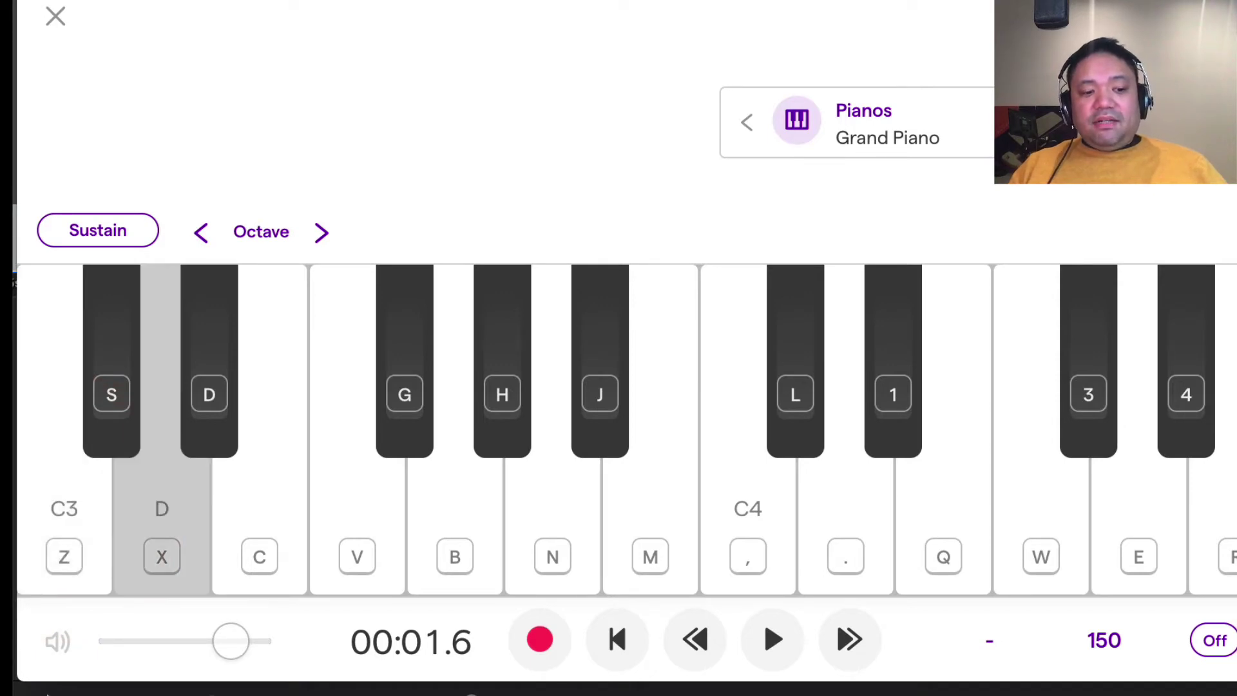
pyautogui.press('c')
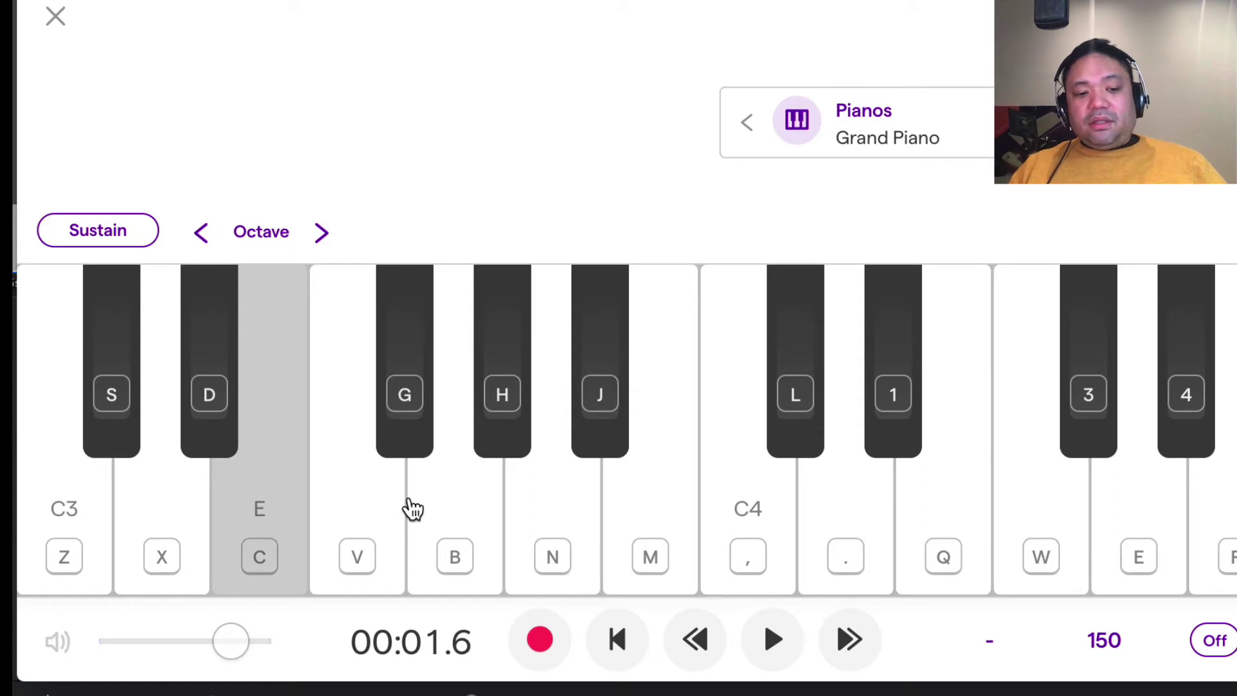
pyautogui.press('v')
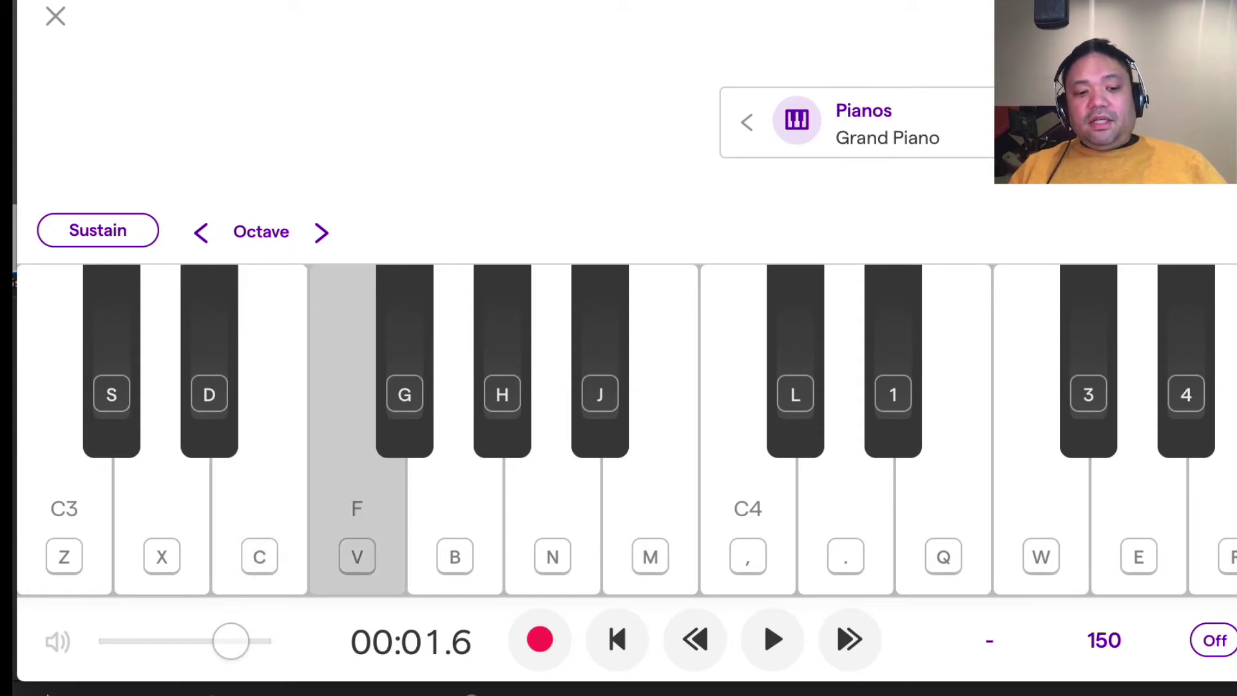
pyautogui.press('b')
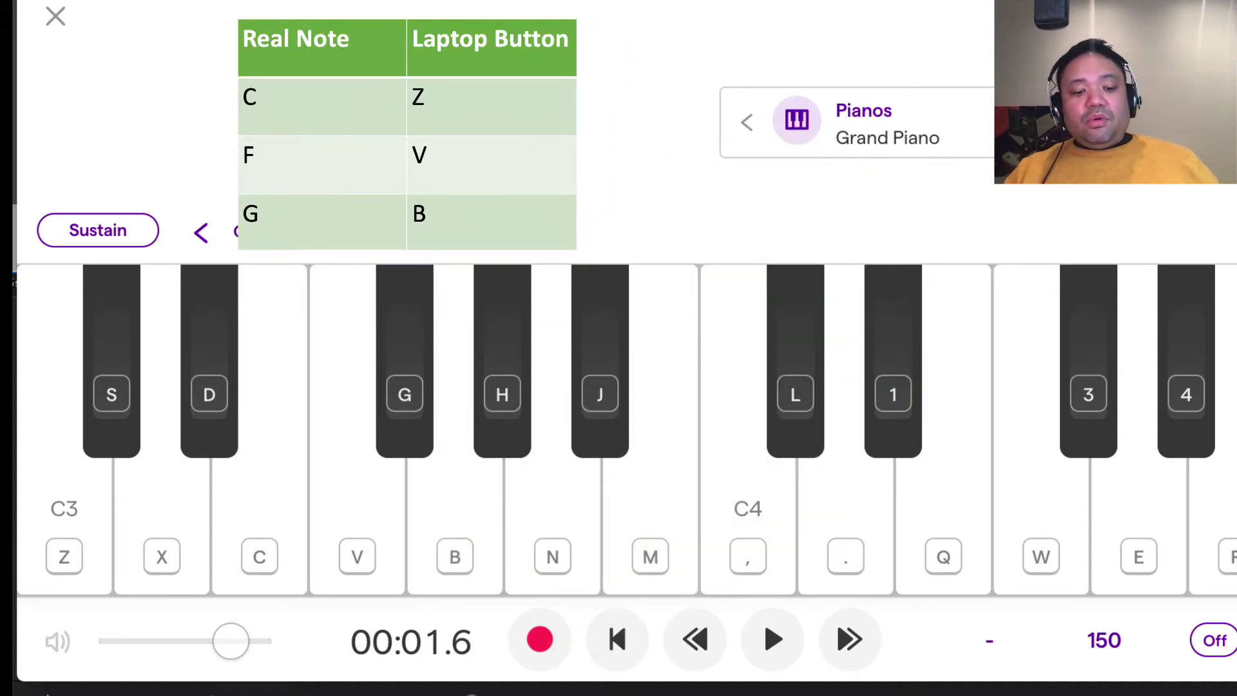
# - Play the three root notes C3, F and G once each on the Grand Piano without recording
pyautogui.click(67, 567)
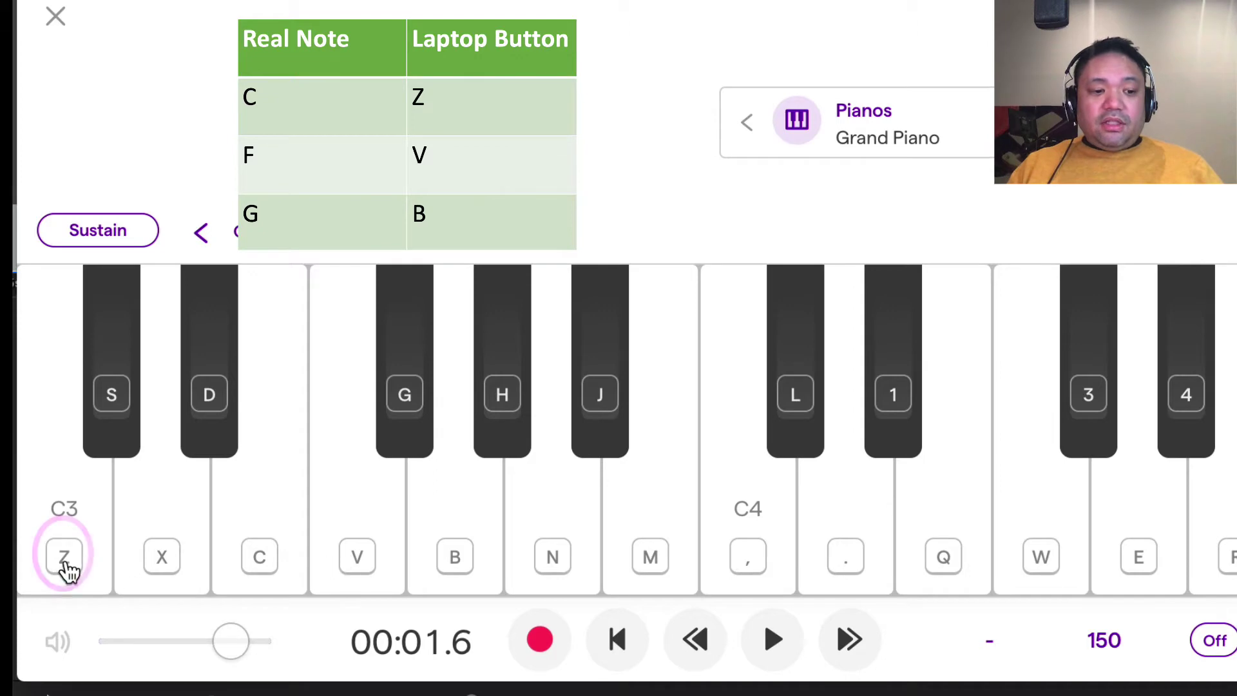
pyautogui.press('z')
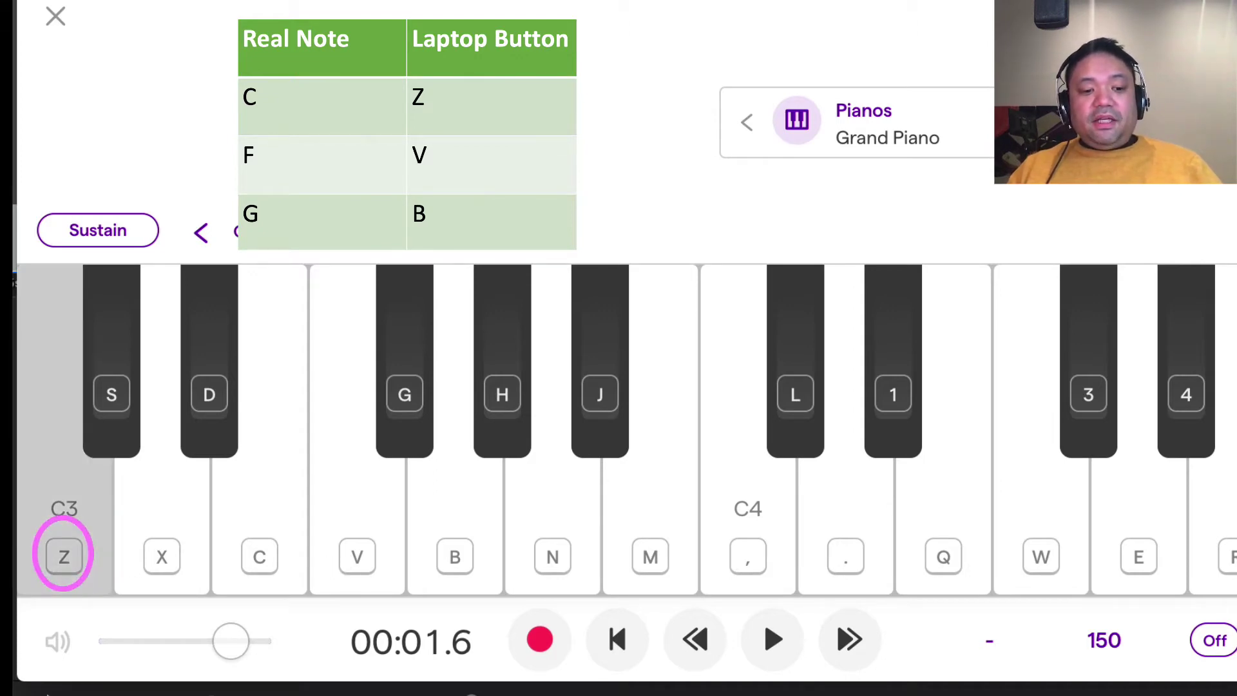
pyautogui.press('v')
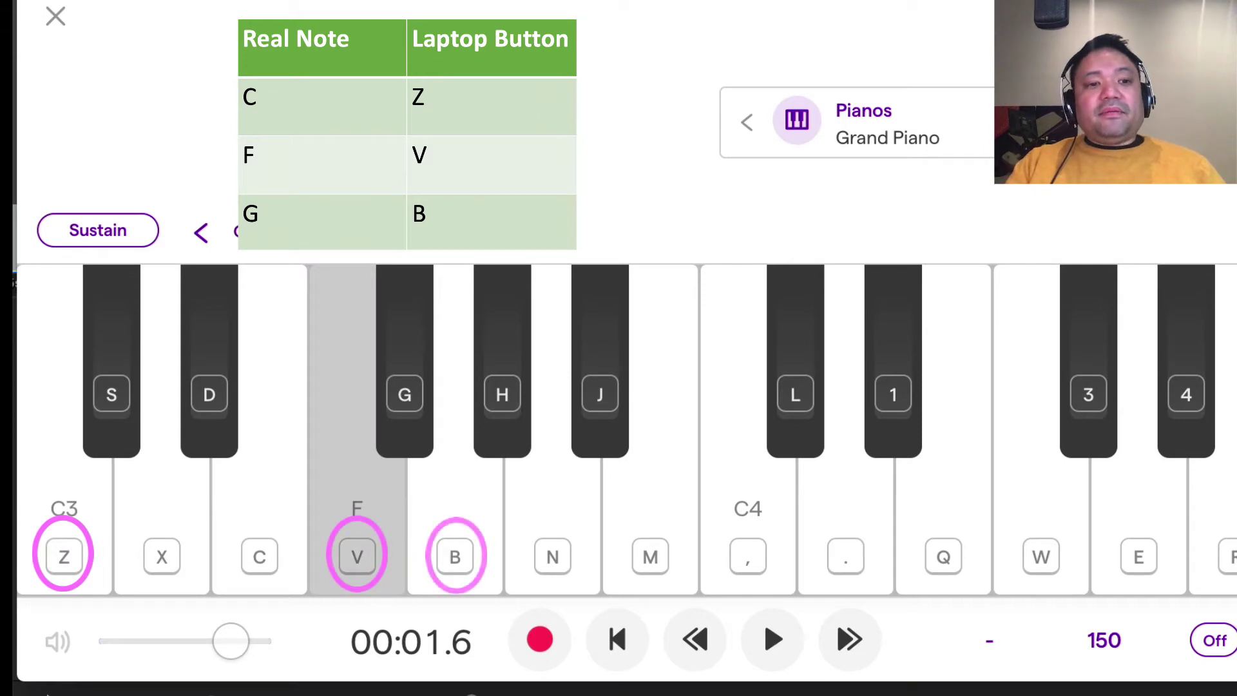
pyautogui.press('b')
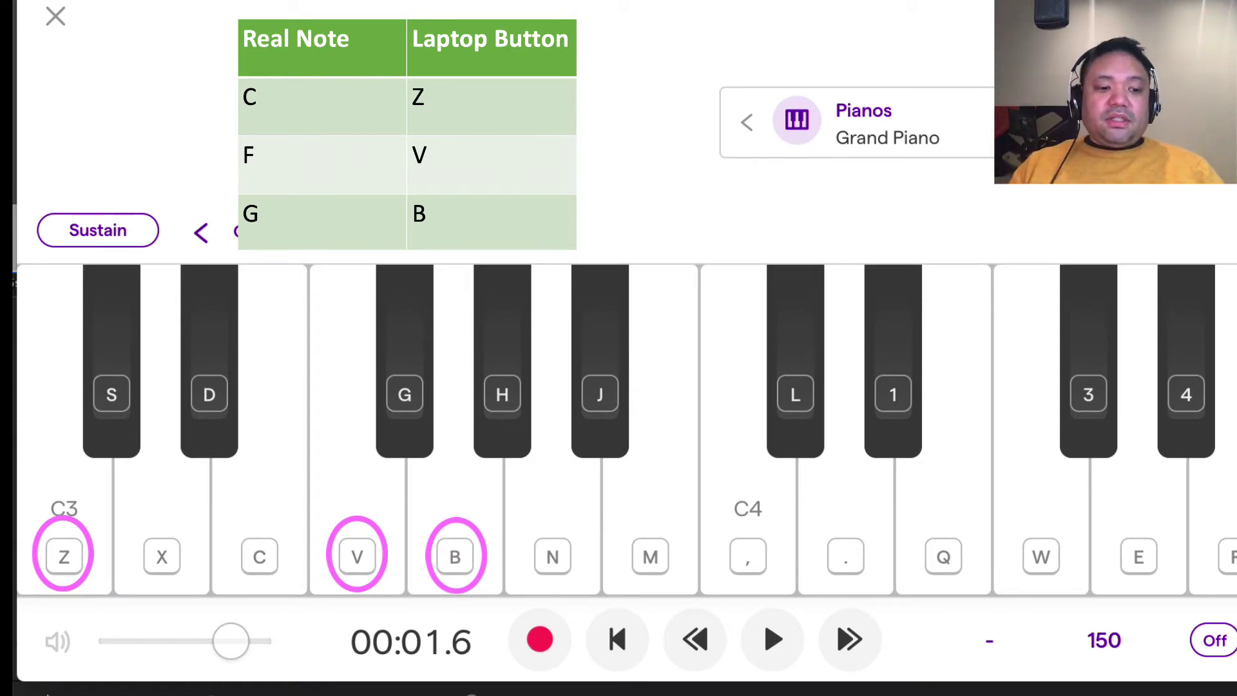
# - Practise the C3, F, G note sequence four times in a row on the Grand Piano without recording
pyautogui.press('z')
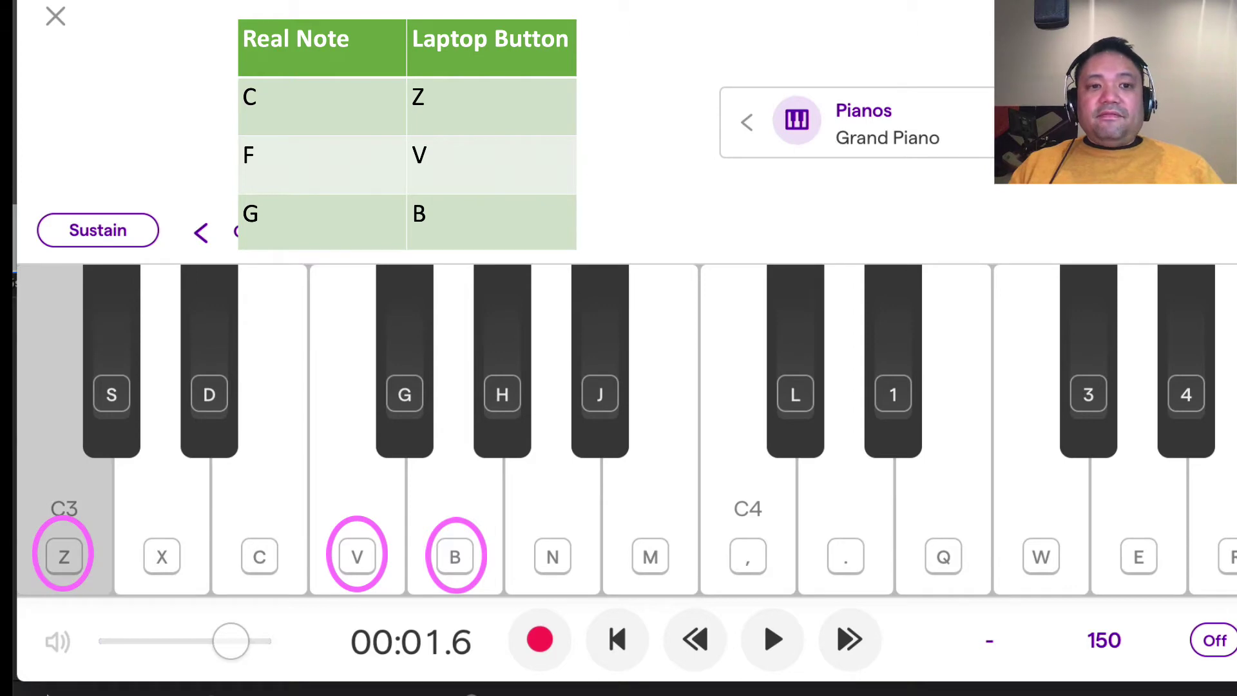
pyautogui.press('v')
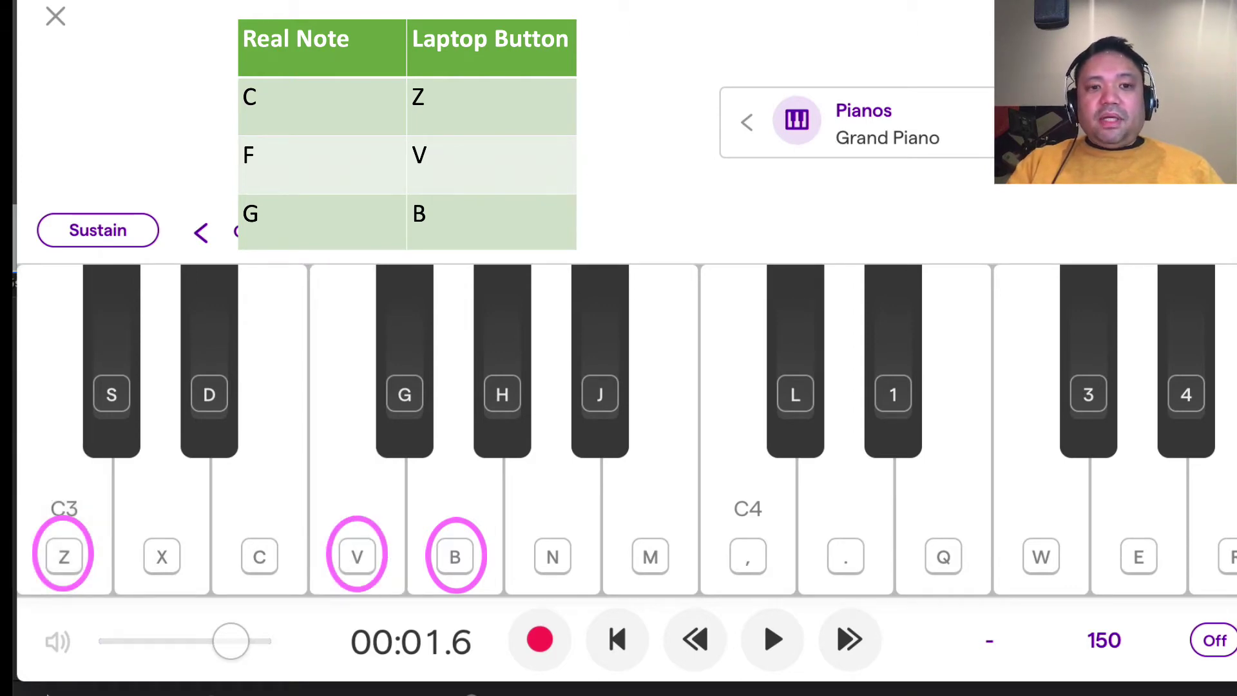
pyautogui.press('b')
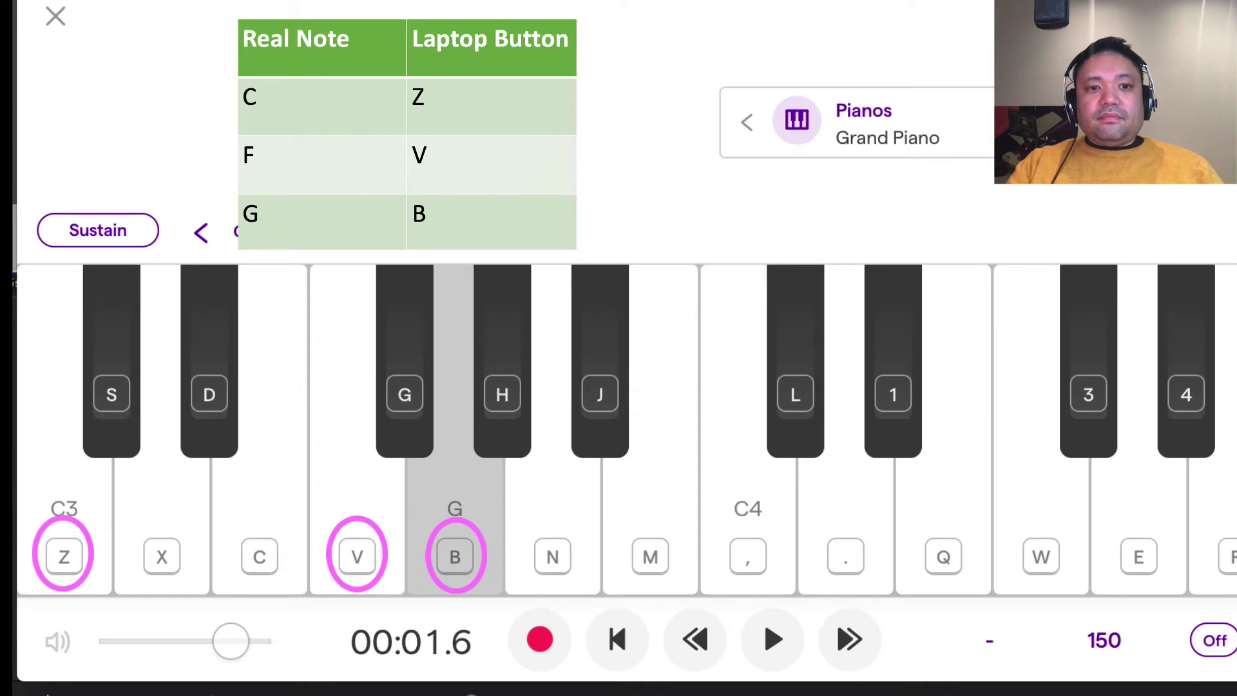
pyautogui.press('z')
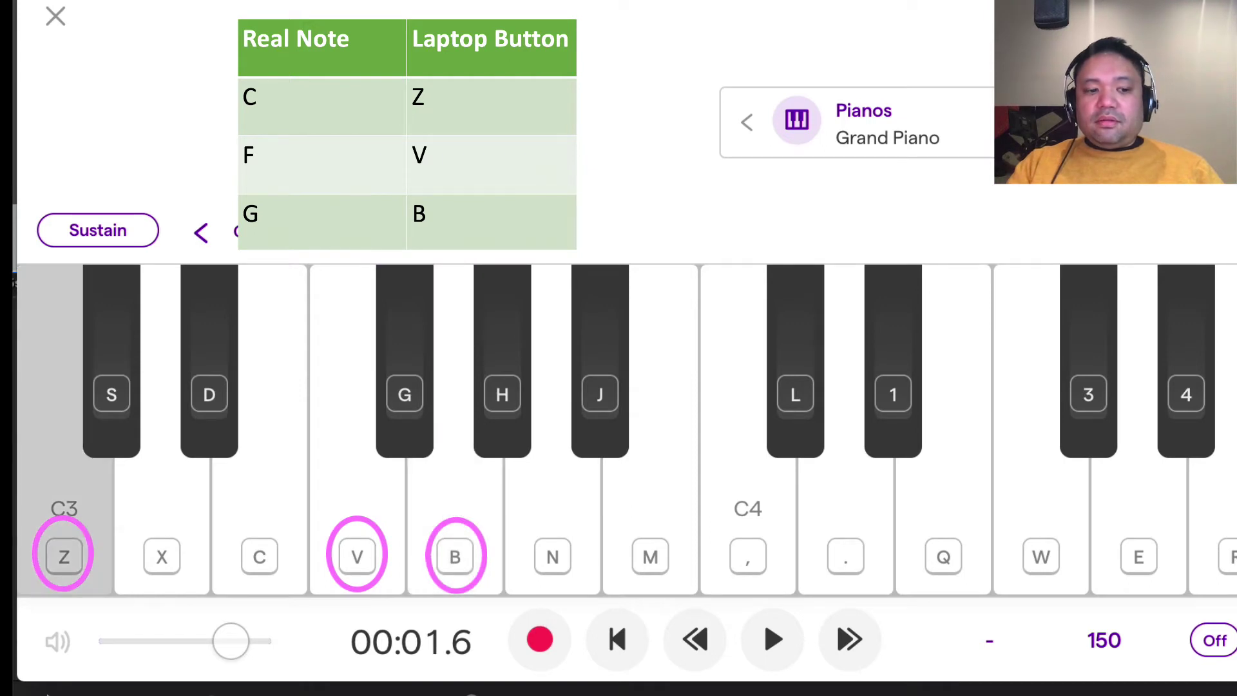
pyautogui.press('v')
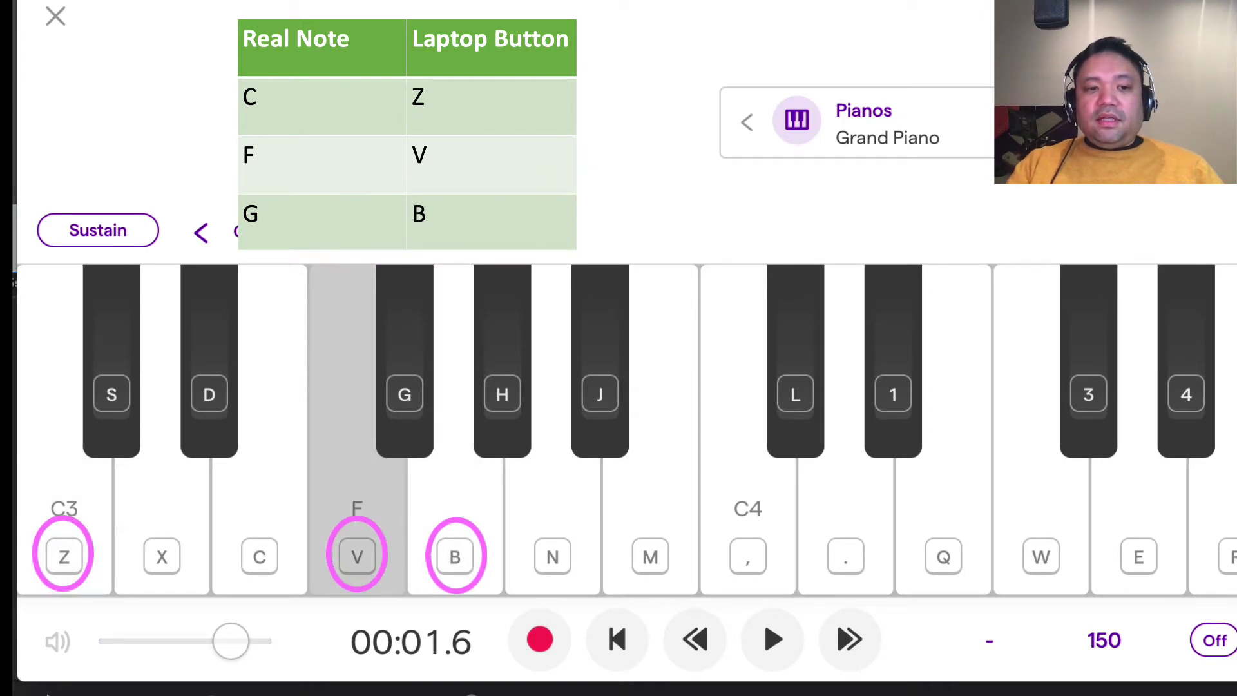
pyautogui.press('b')
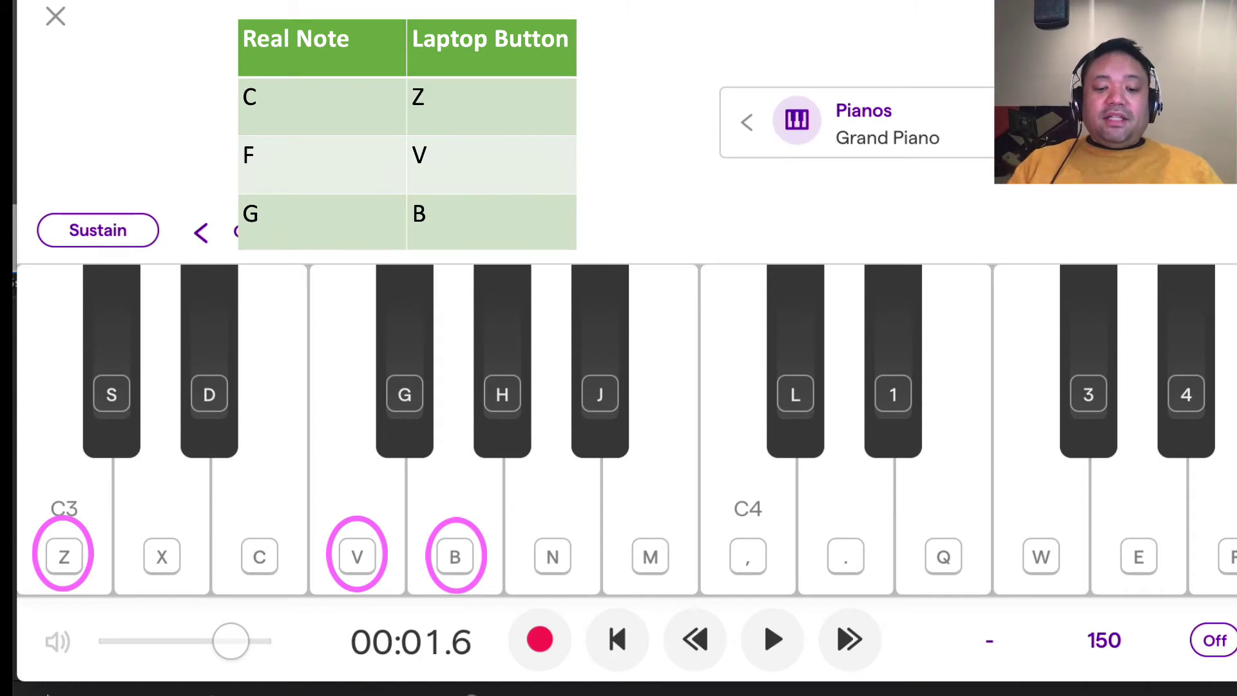
pyautogui.press('z')
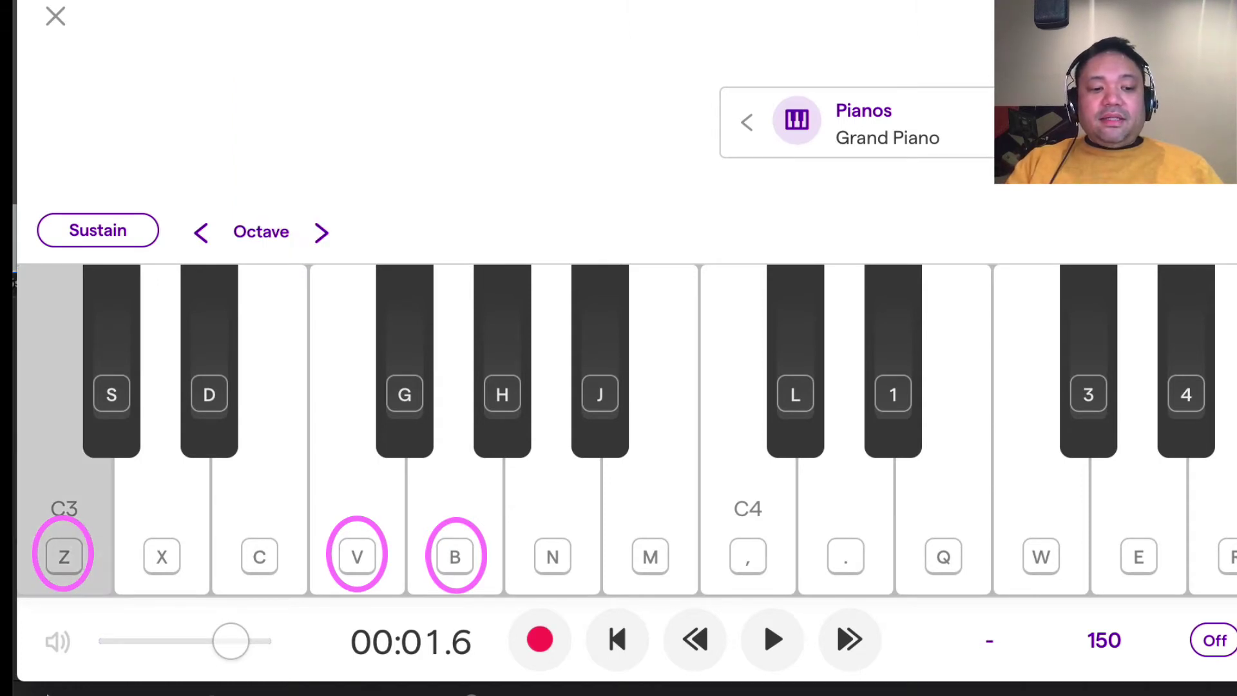
pyautogui.press('v')
pyautogui.press('b')
pyautogui.press('z')
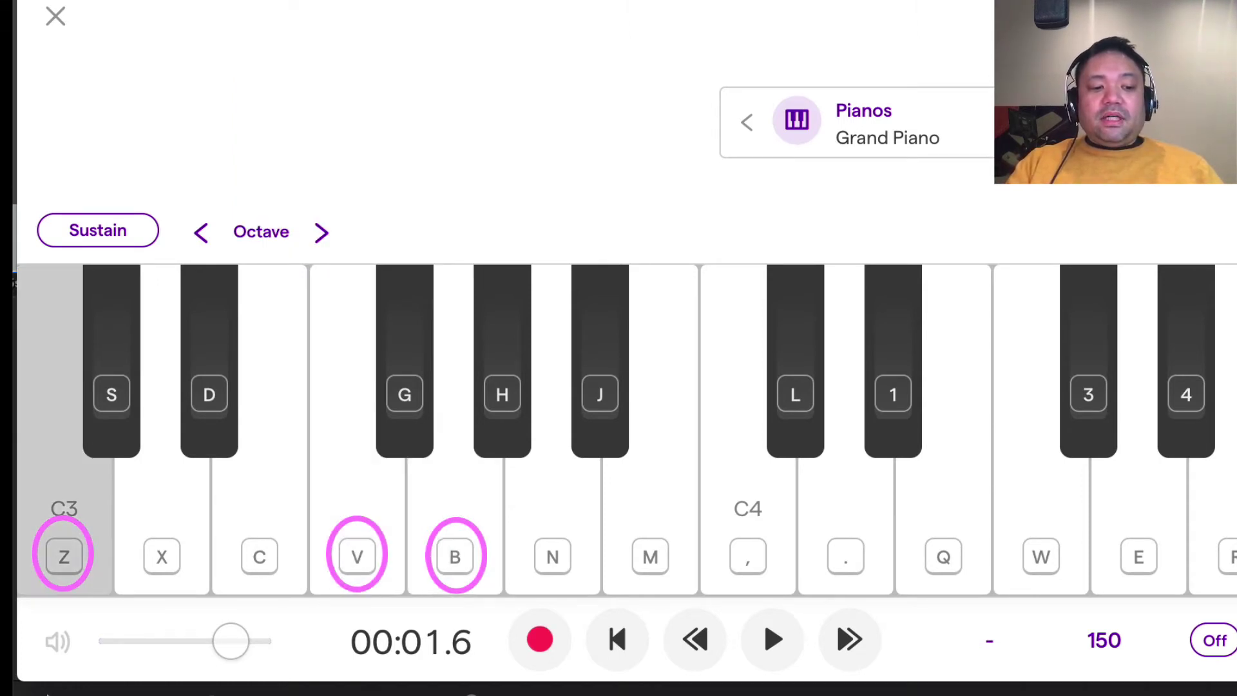
pyautogui.press('v')
pyautogui.press('b')
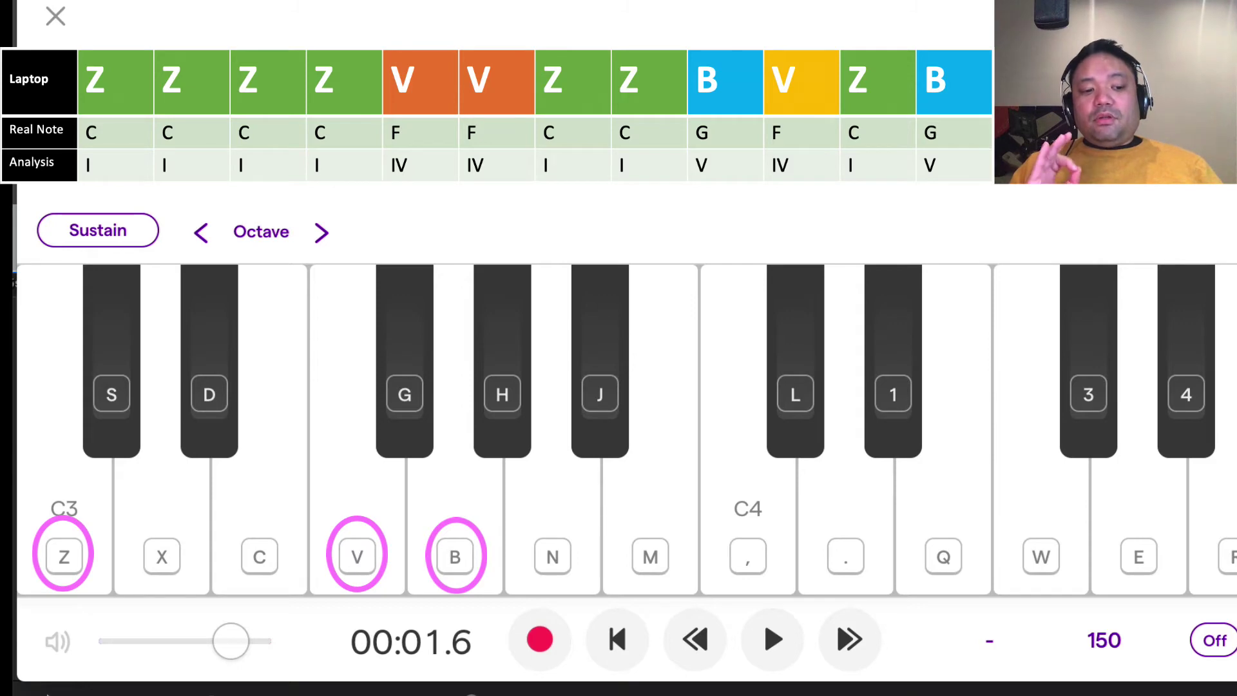
# - Rehearse the opening four I-chord bars of the twelve-bar progression by playing C3 once per bar
pyautogui.press('z')
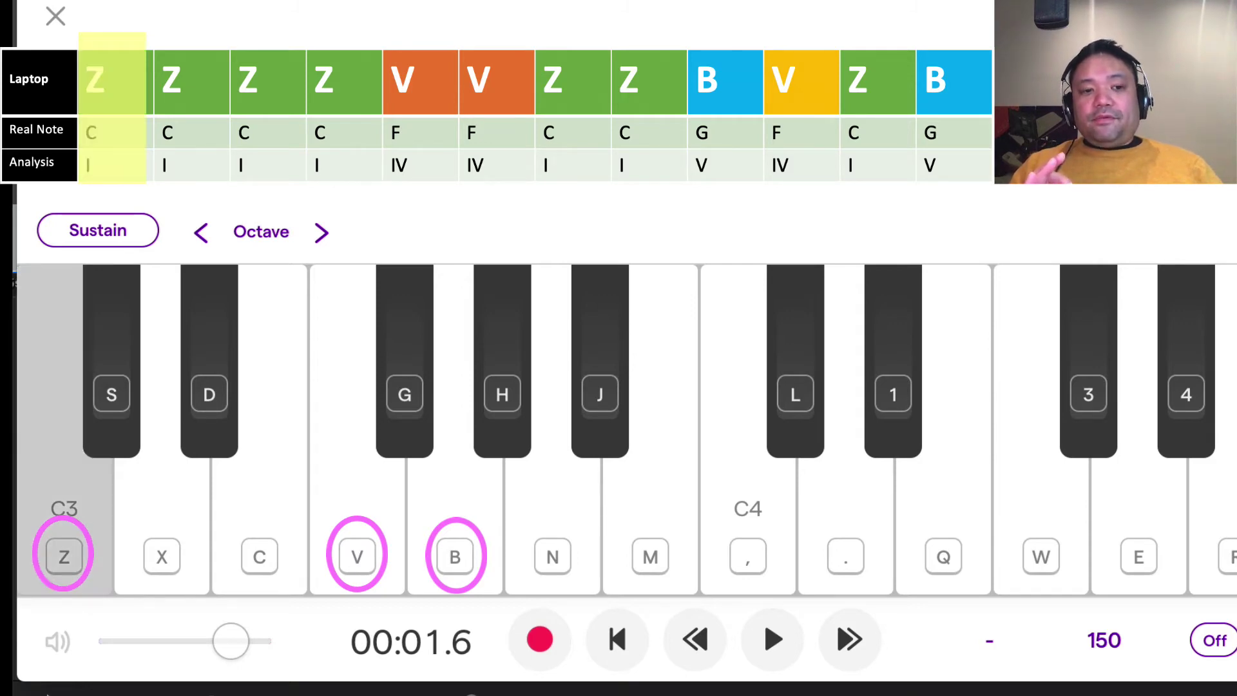
pyautogui.press('z')
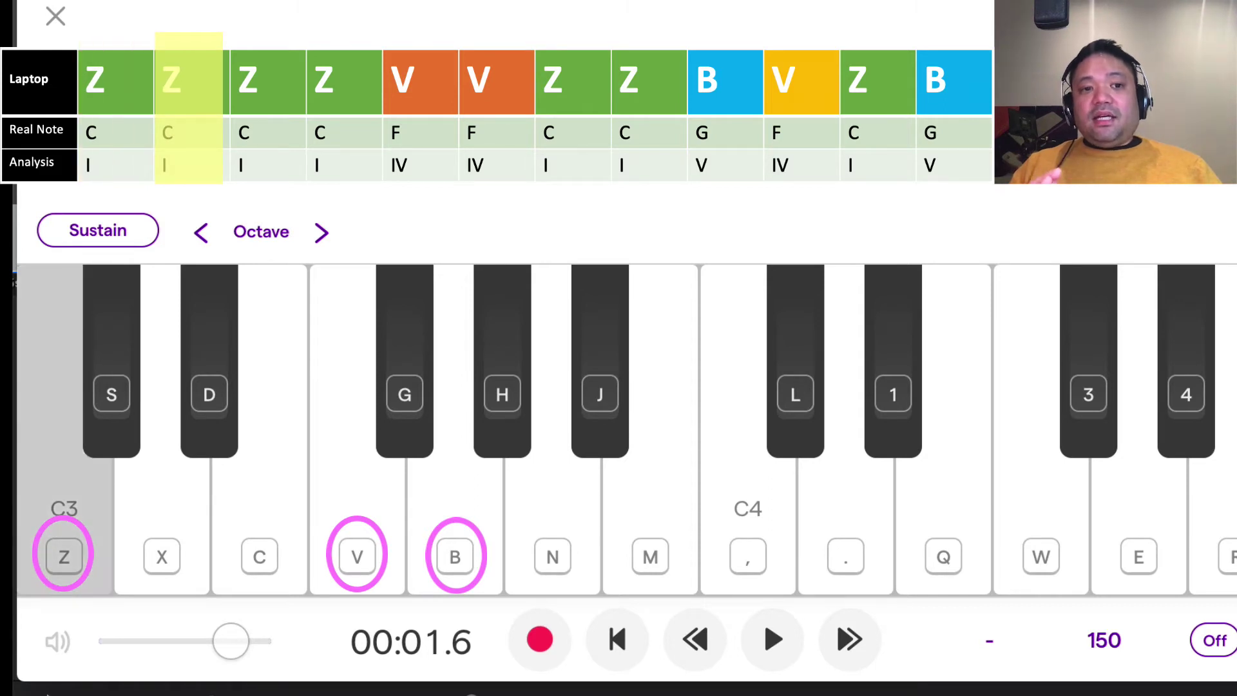
pyautogui.press('z')
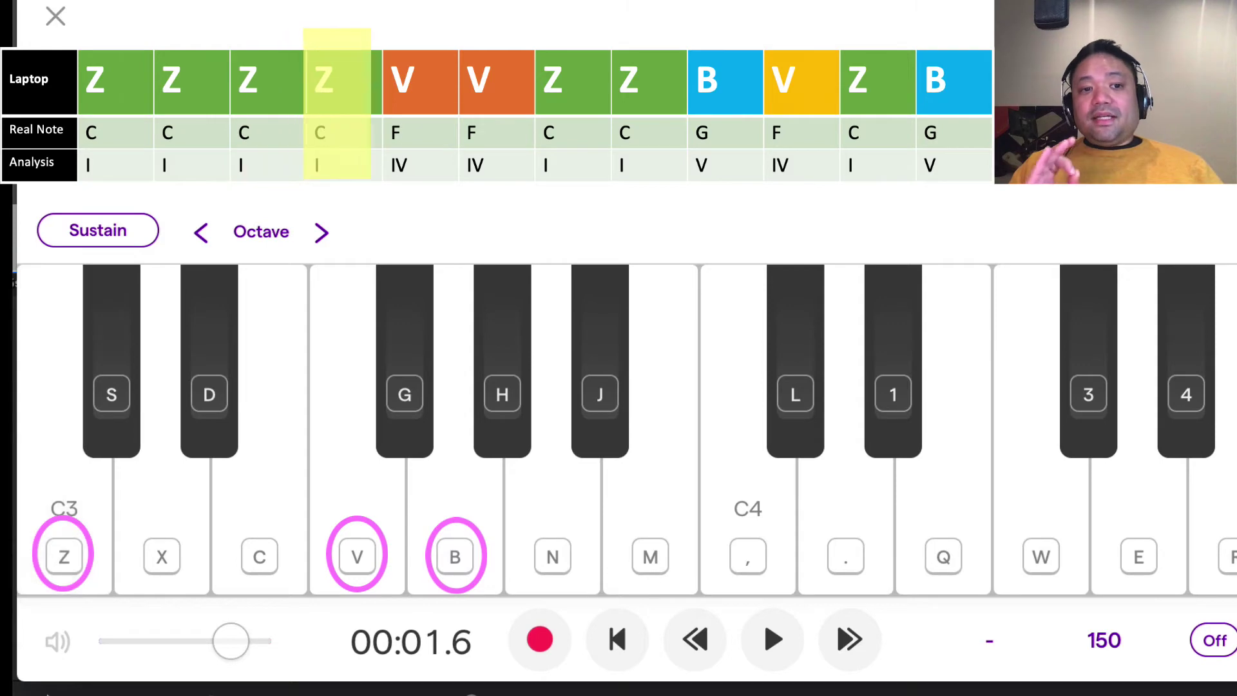
pyautogui.press('z')
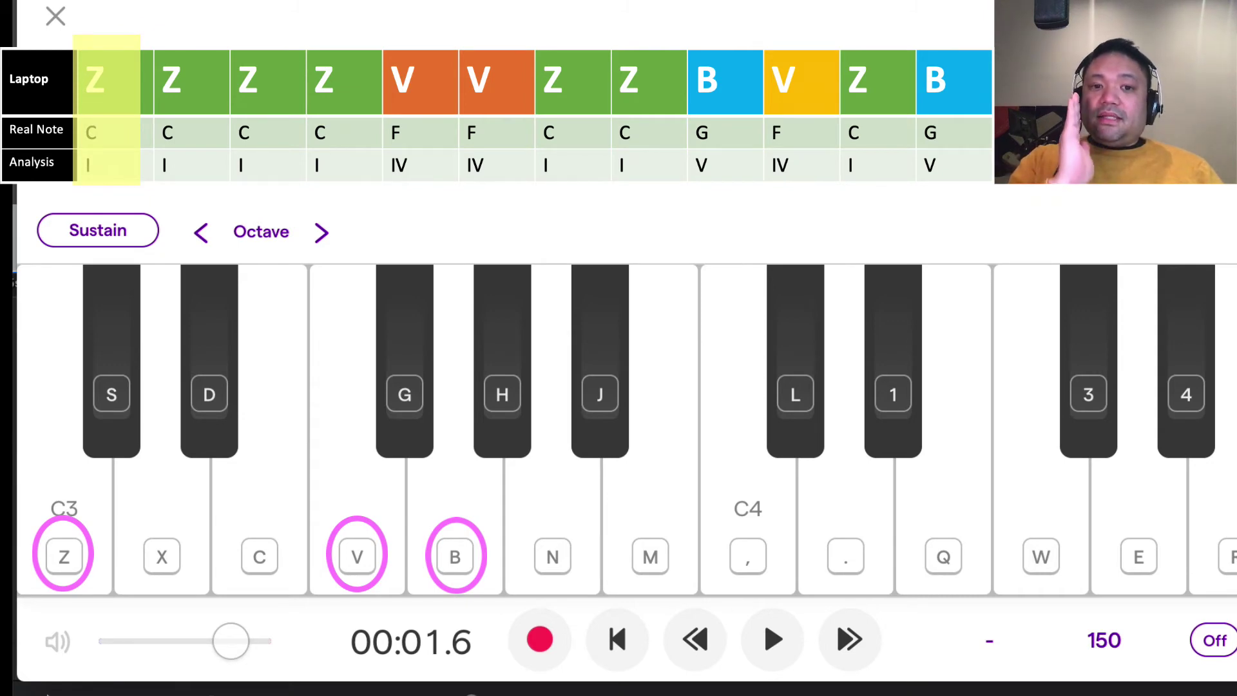
# - Rehearse the first eight bars of the twelve-bar progression: C3 four times, F twice and C3 twice
pyautogui.press('z')
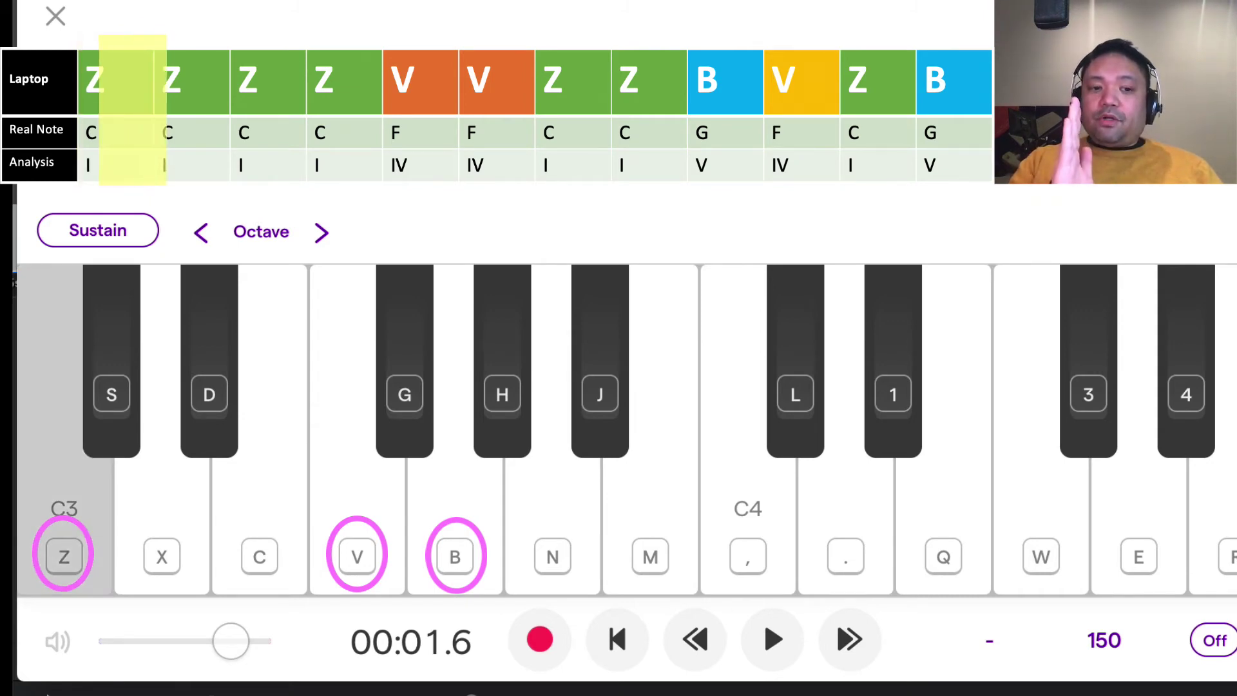
pyautogui.press('z')
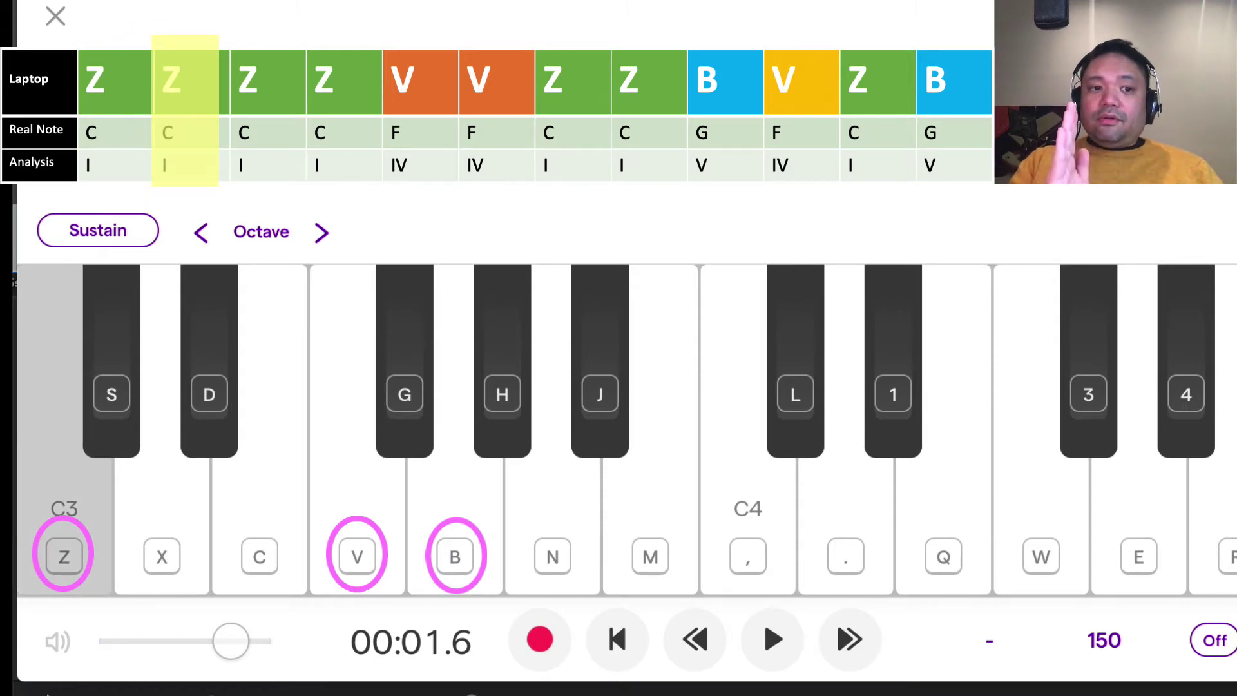
pyautogui.press('z')
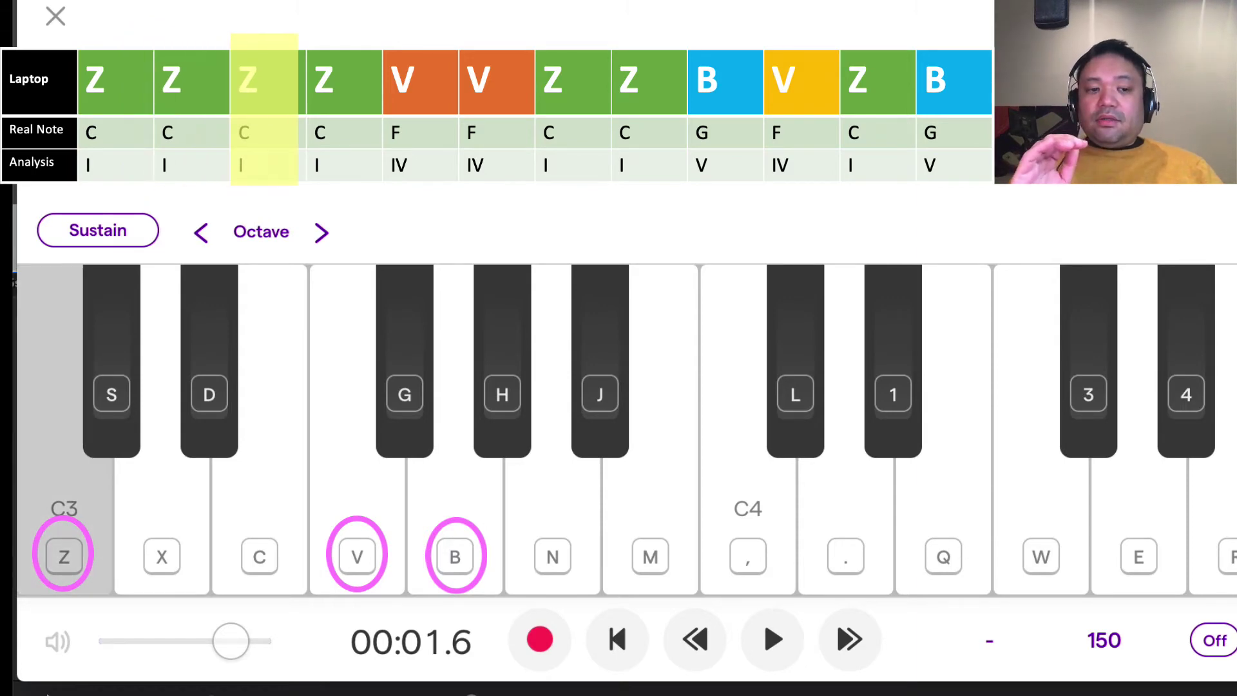
pyautogui.press('z')
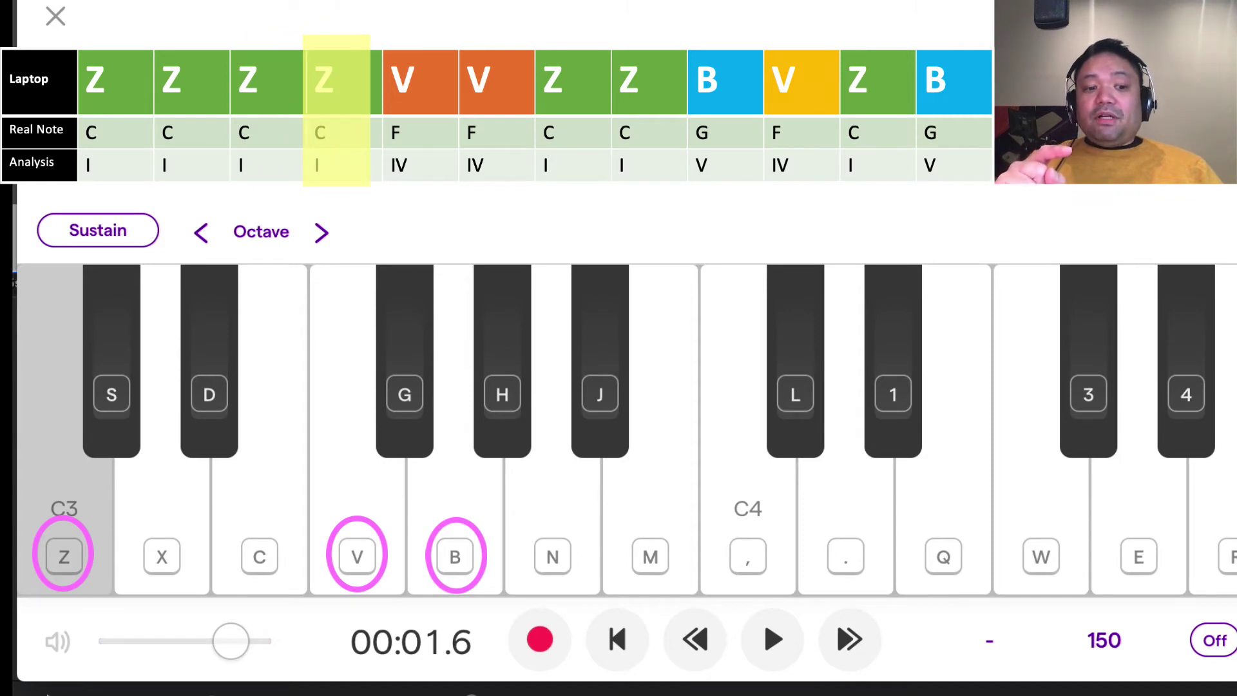
pyautogui.press('v')
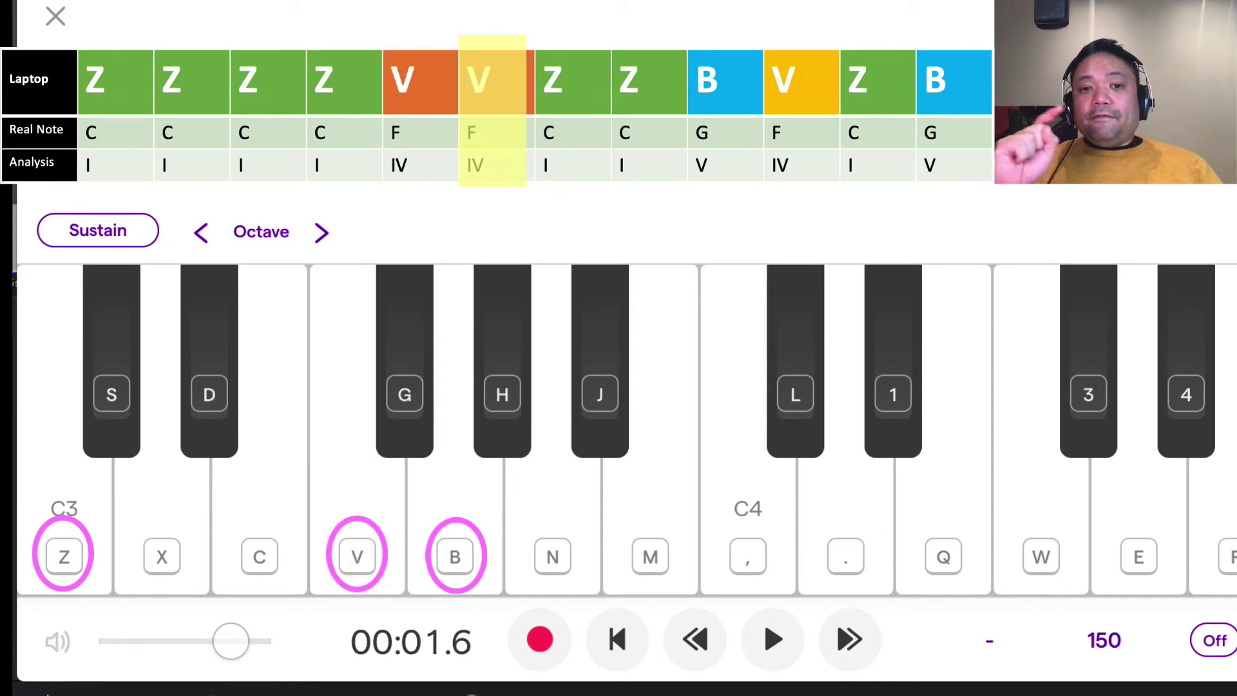
pyautogui.press('v')
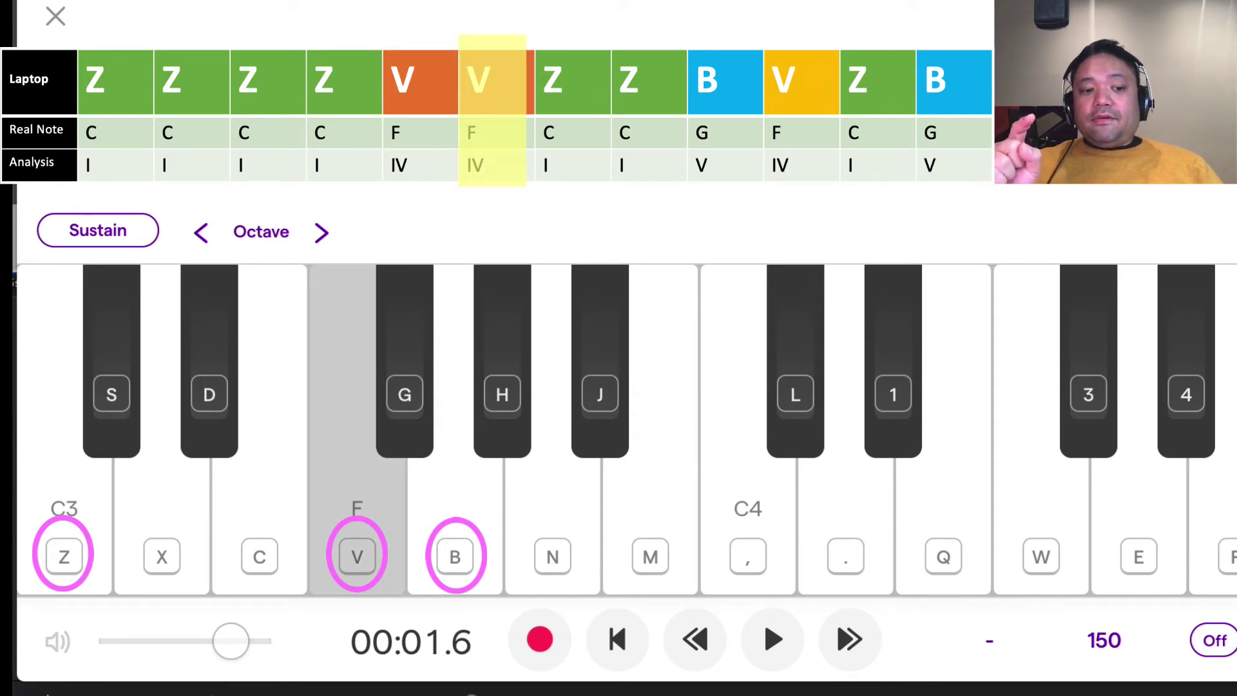
pyautogui.press('z')
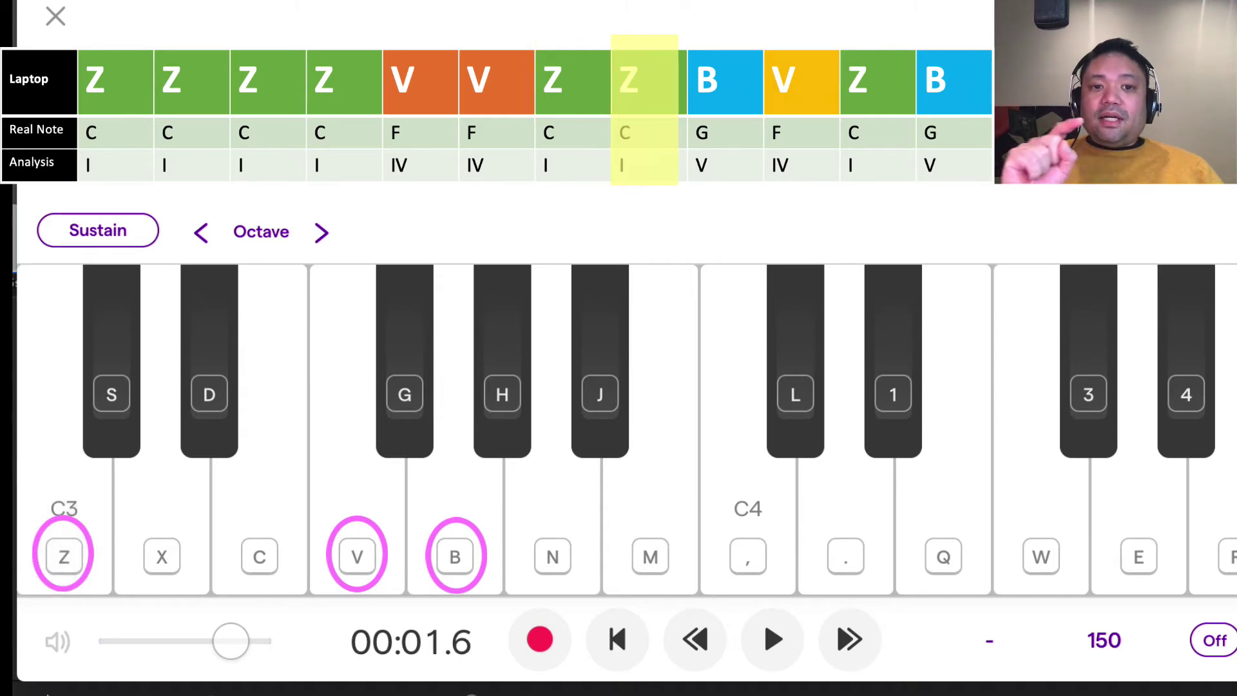
pyautogui.press('z')
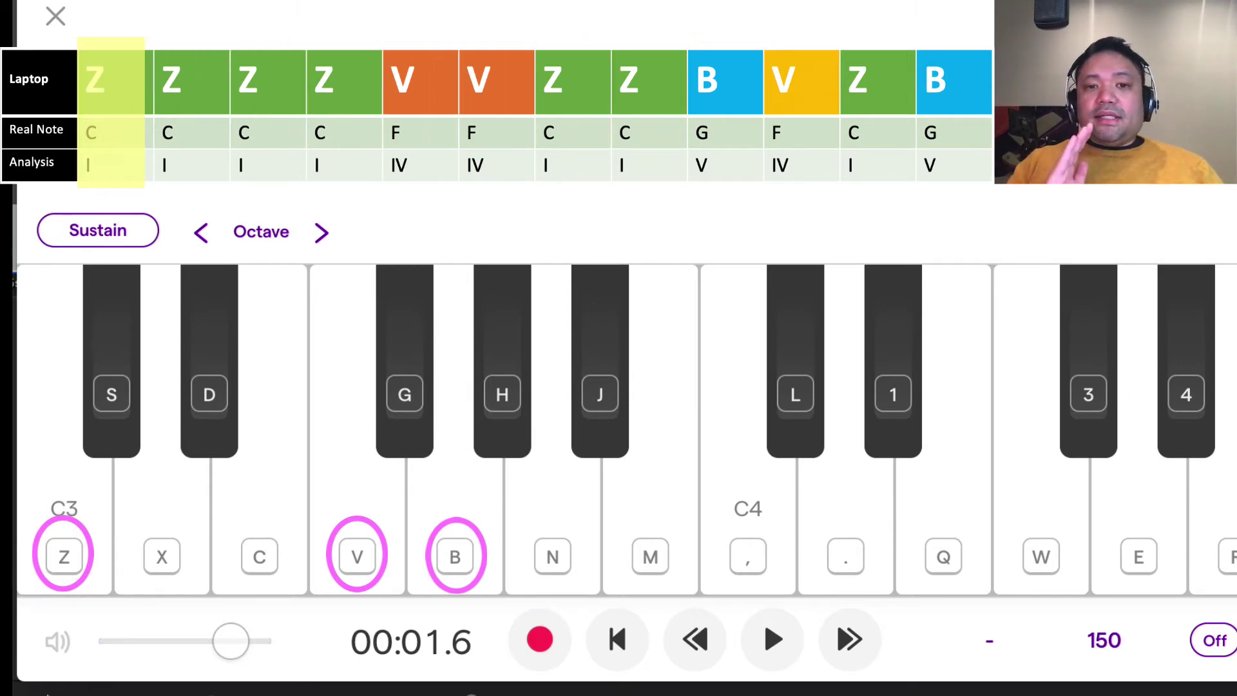
# - Rehearse the full twelve-bar progression without recording: C3 four times, F twice, C3 twice, then G, F, C3 and G once each
pyautogui.press('z')
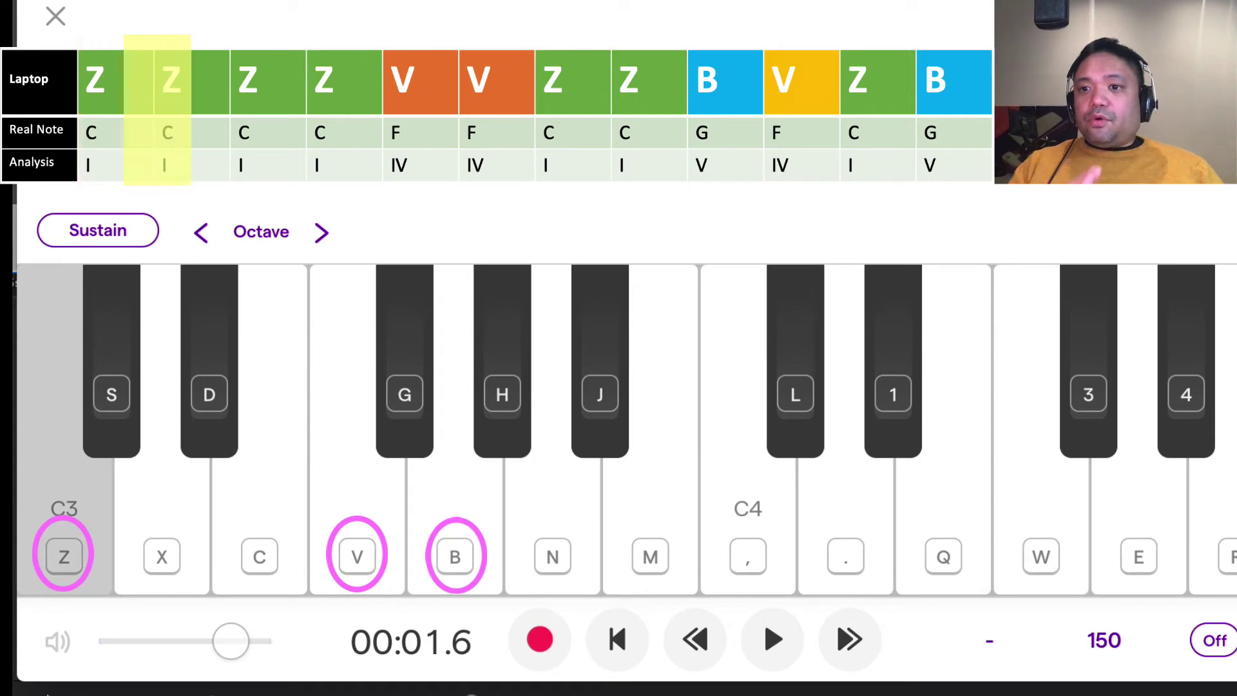
pyautogui.press('z')
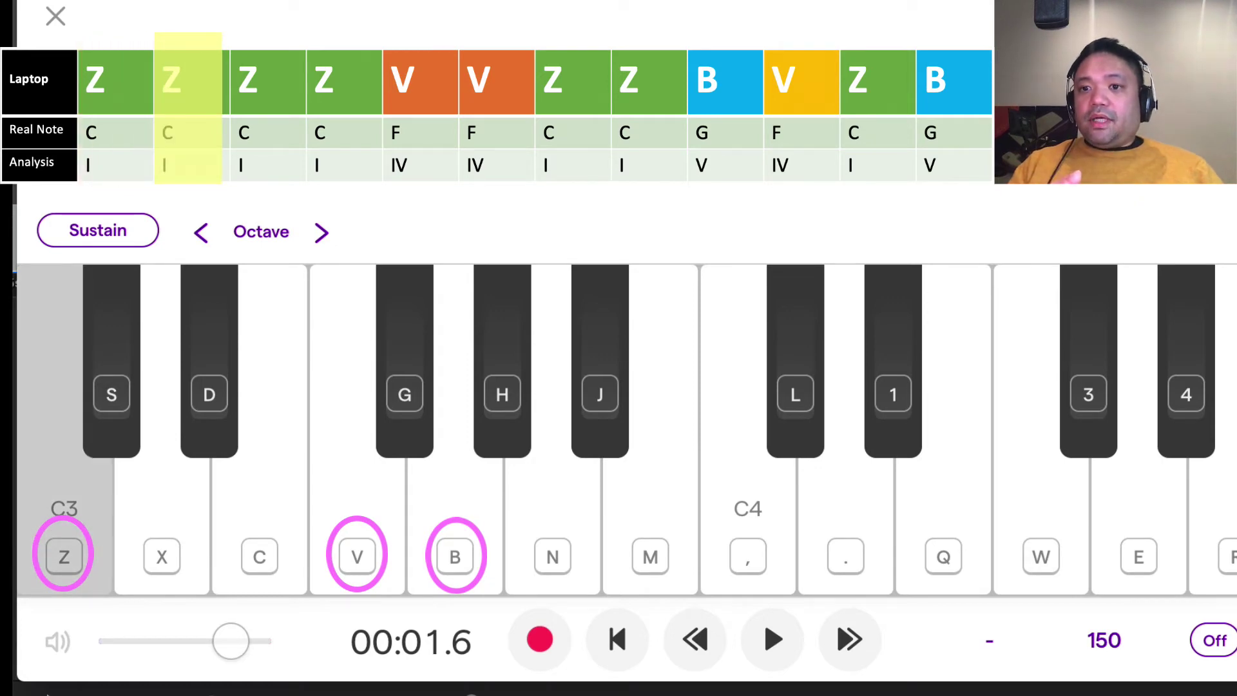
pyautogui.press('z')
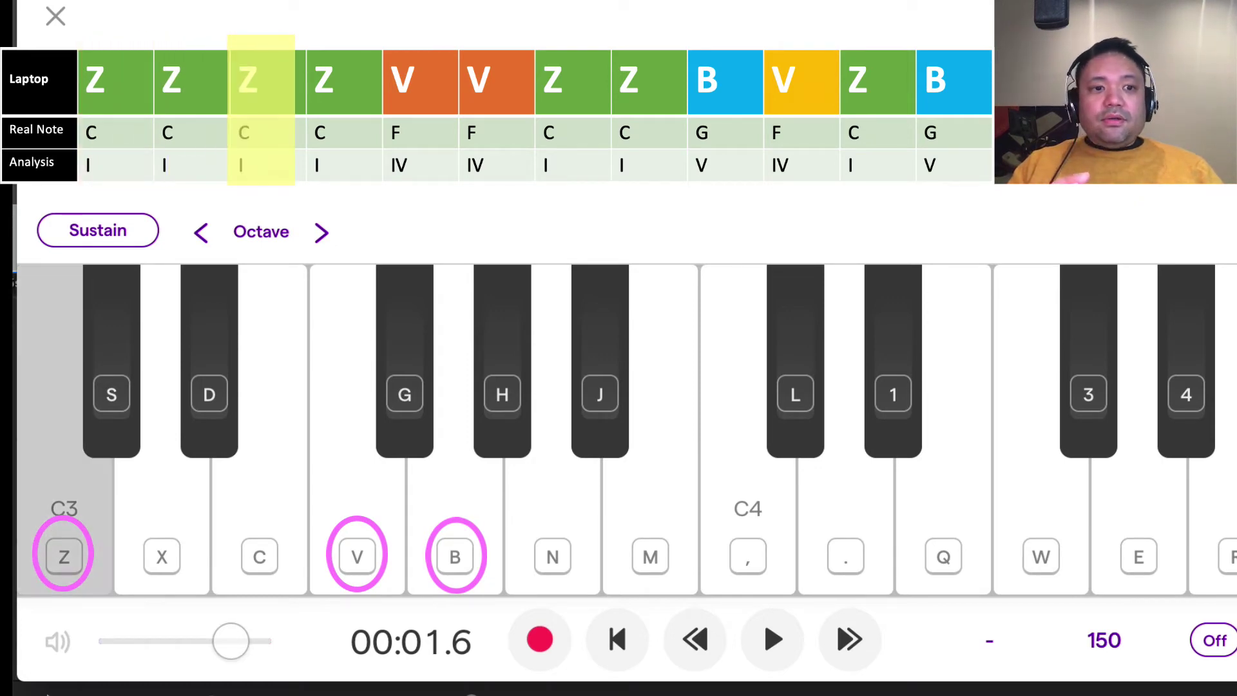
pyautogui.press('z')
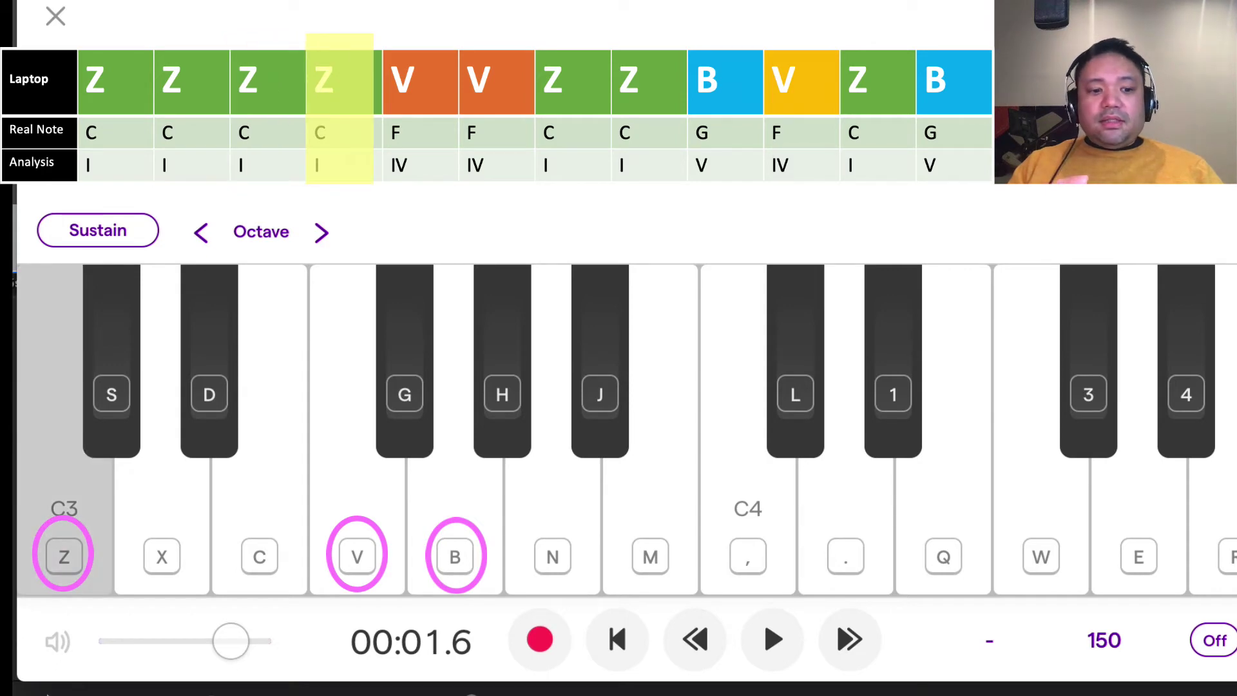
pyautogui.press('v')
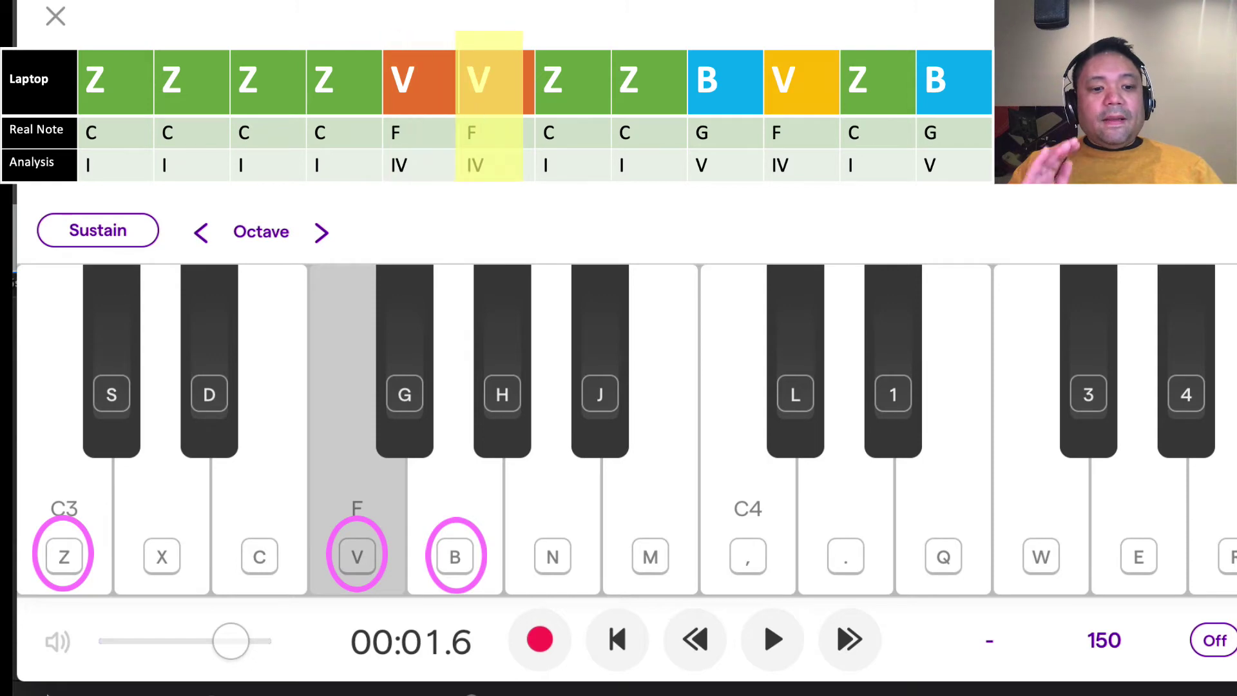
pyautogui.press('v')
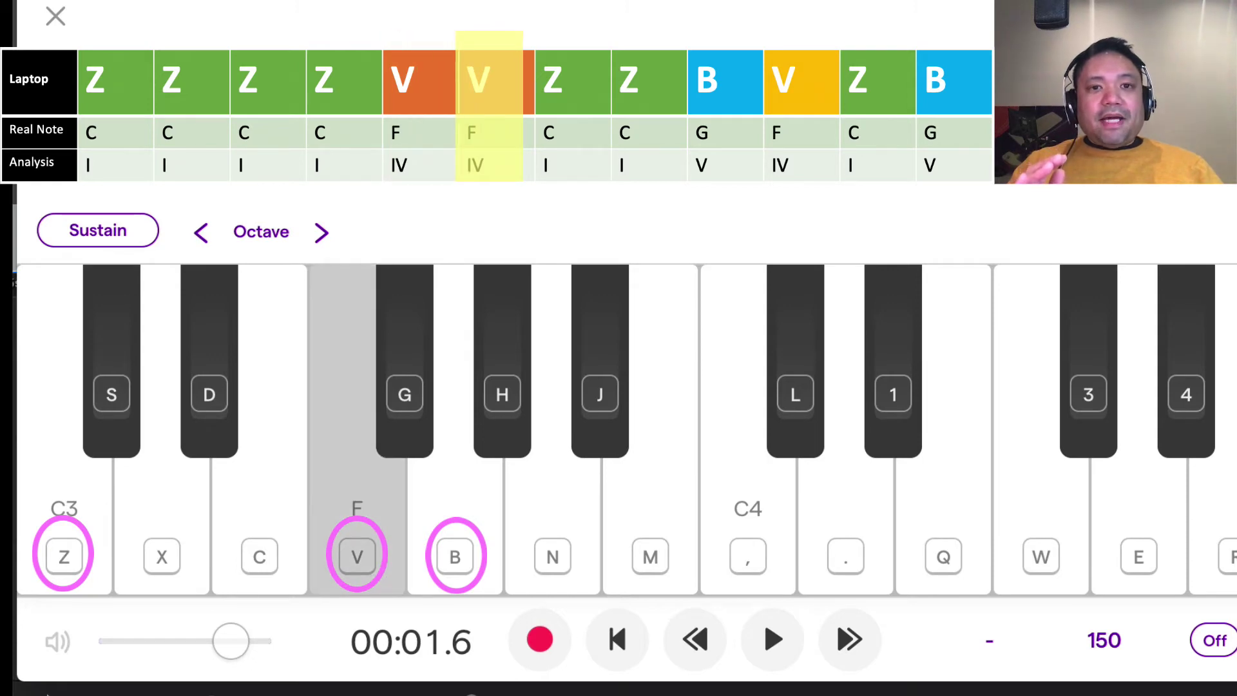
pyautogui.press('z')
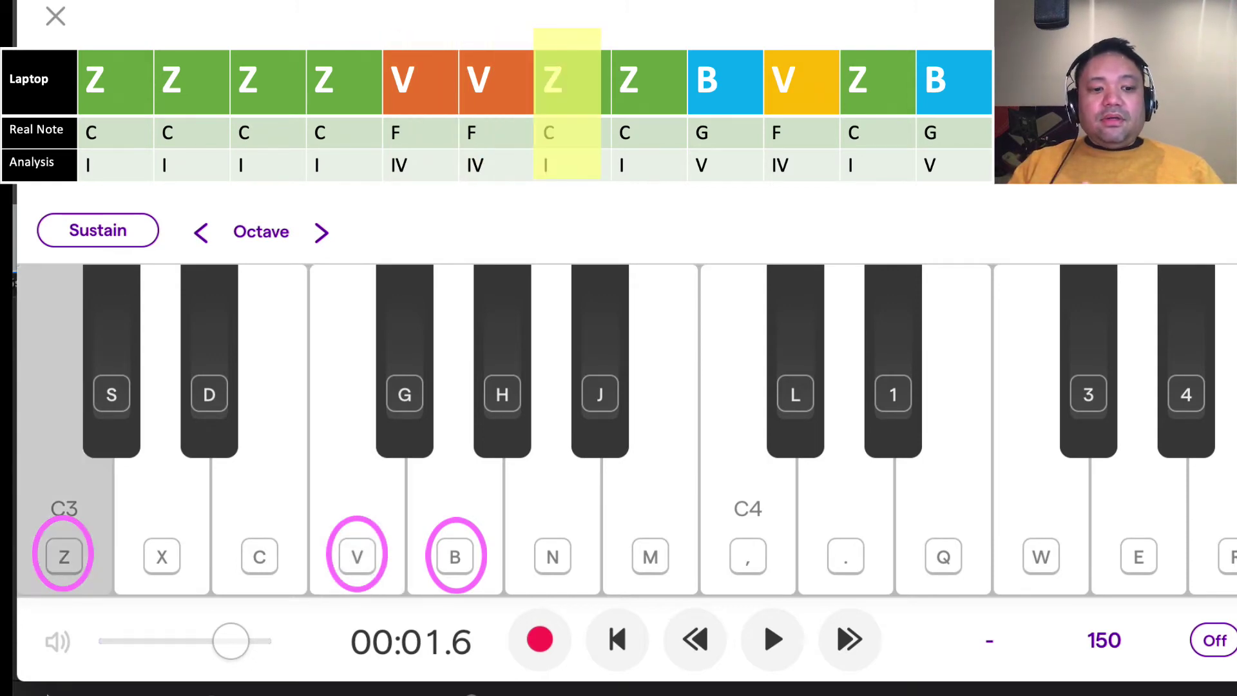
pyautogui.press('z')
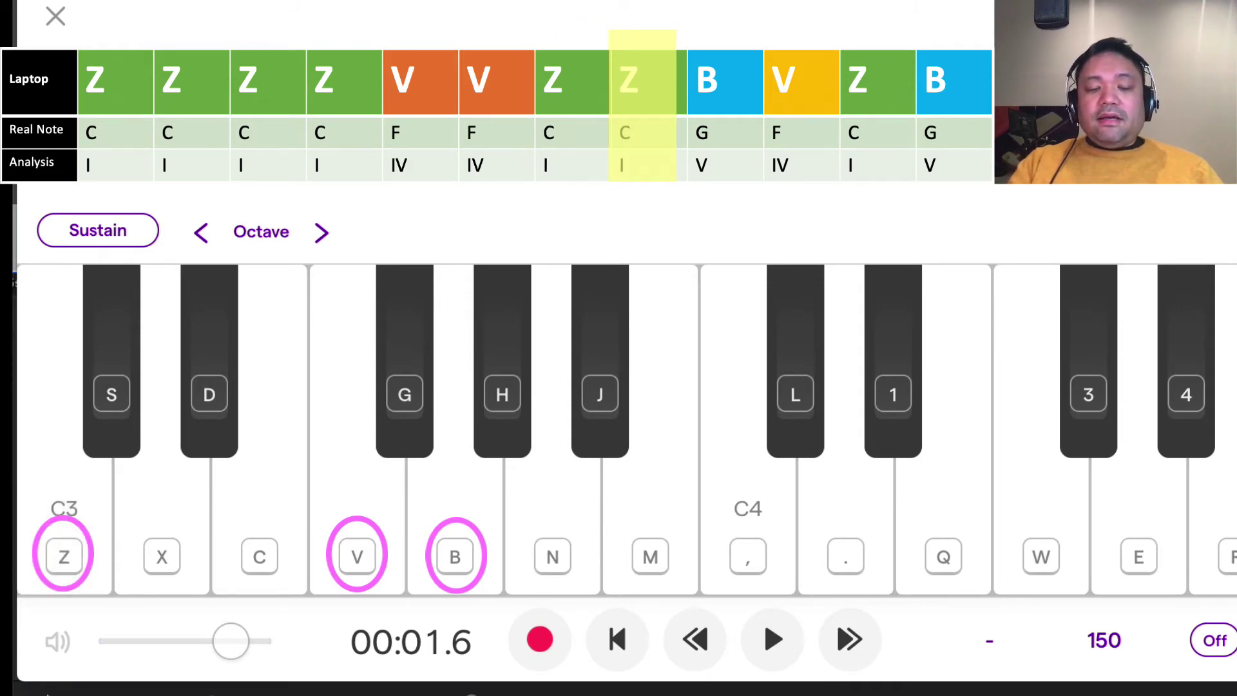
pyautogui.press('b')
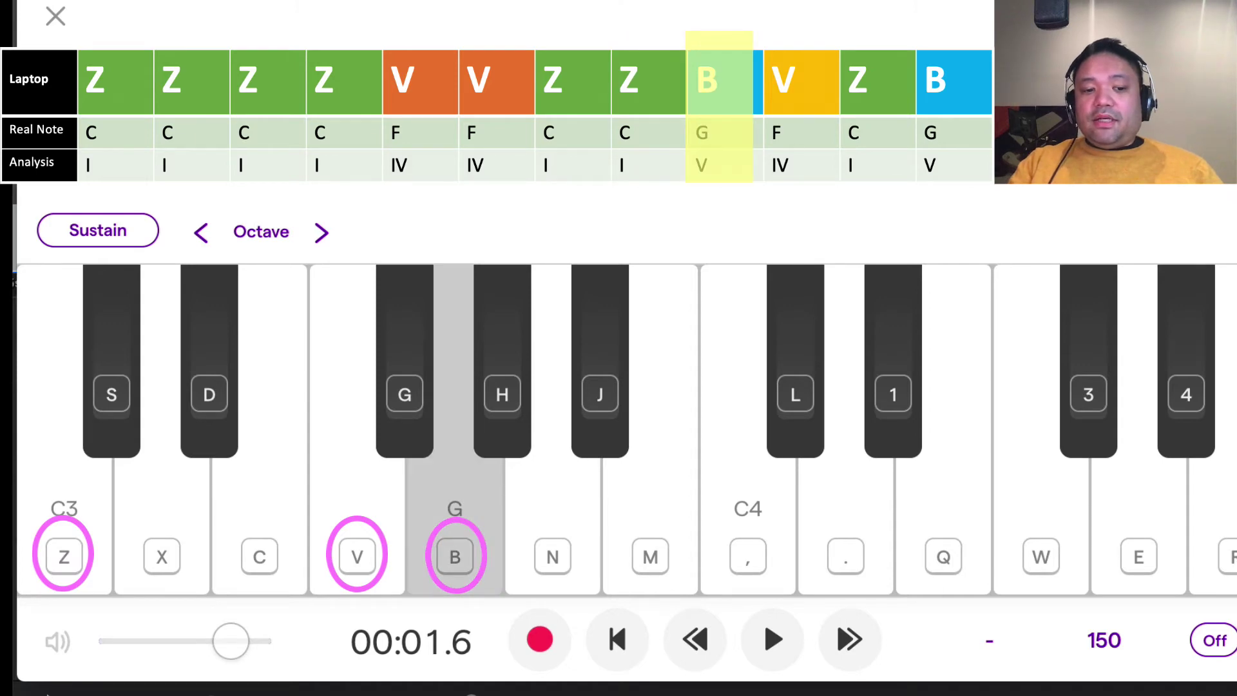
pyautogui.press('v')
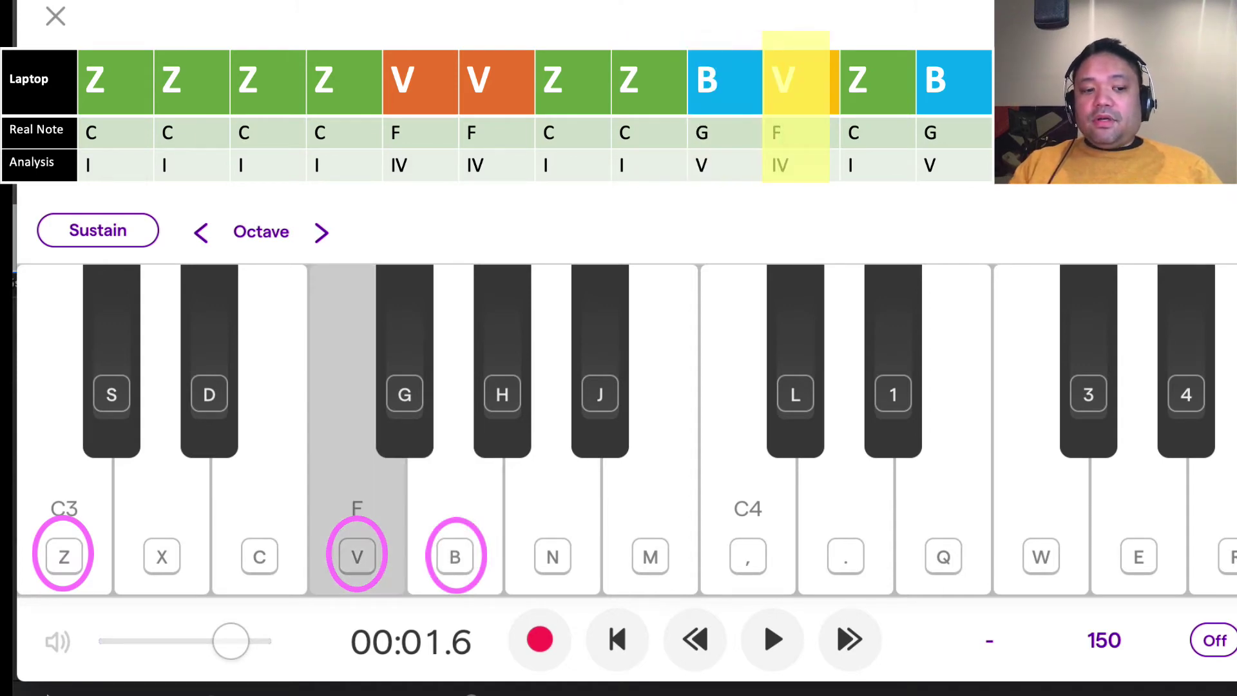
pyautogui.press('z')
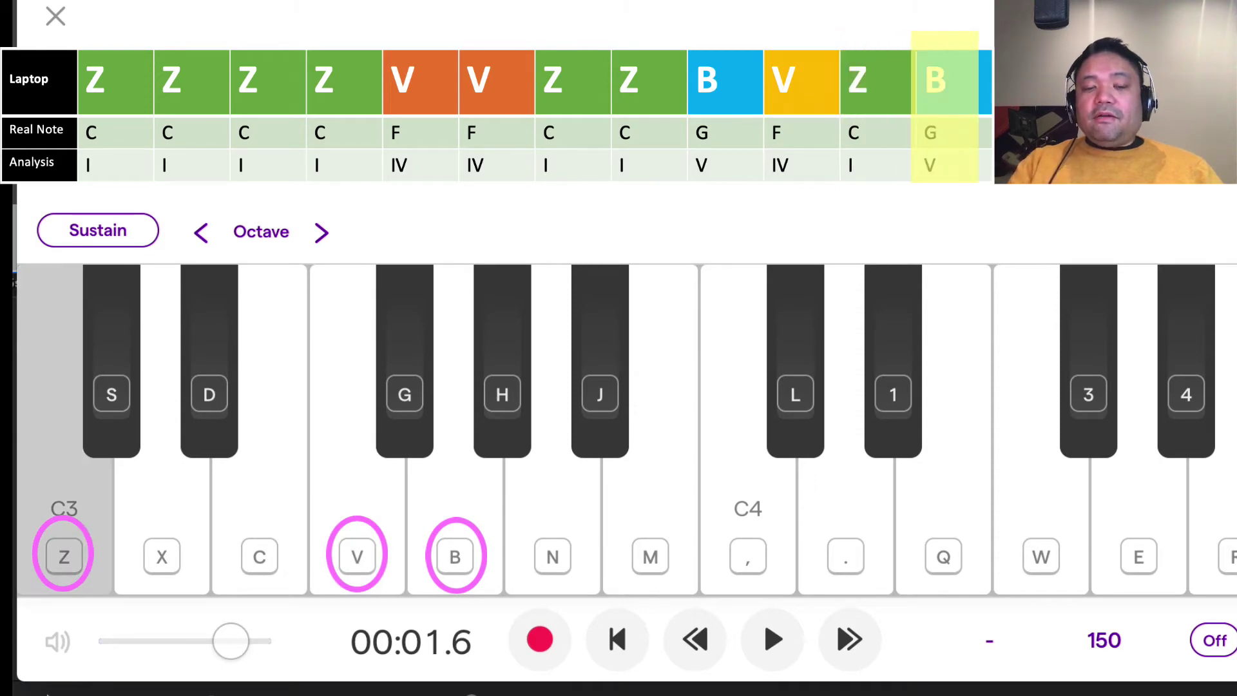
pyautogui.press('b')
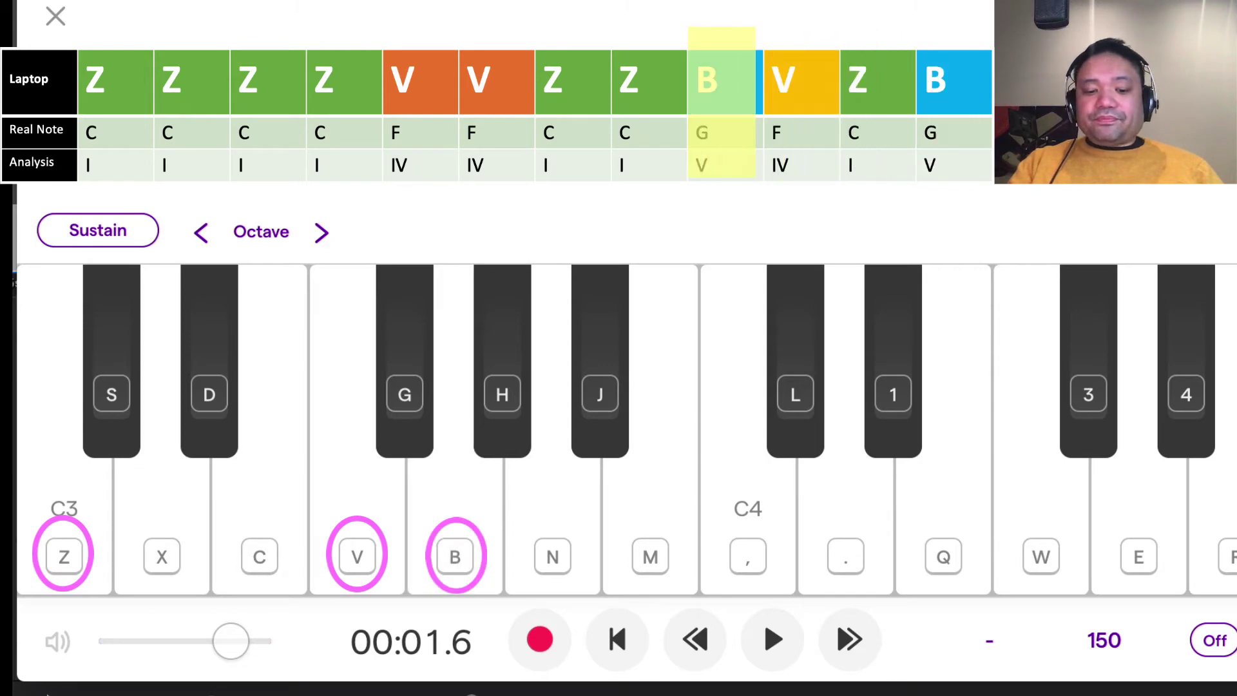
# - Rehearse the last four bars of the twelve-bar progression by playing G, F, C3 and G once each
pyautogui.press('b')
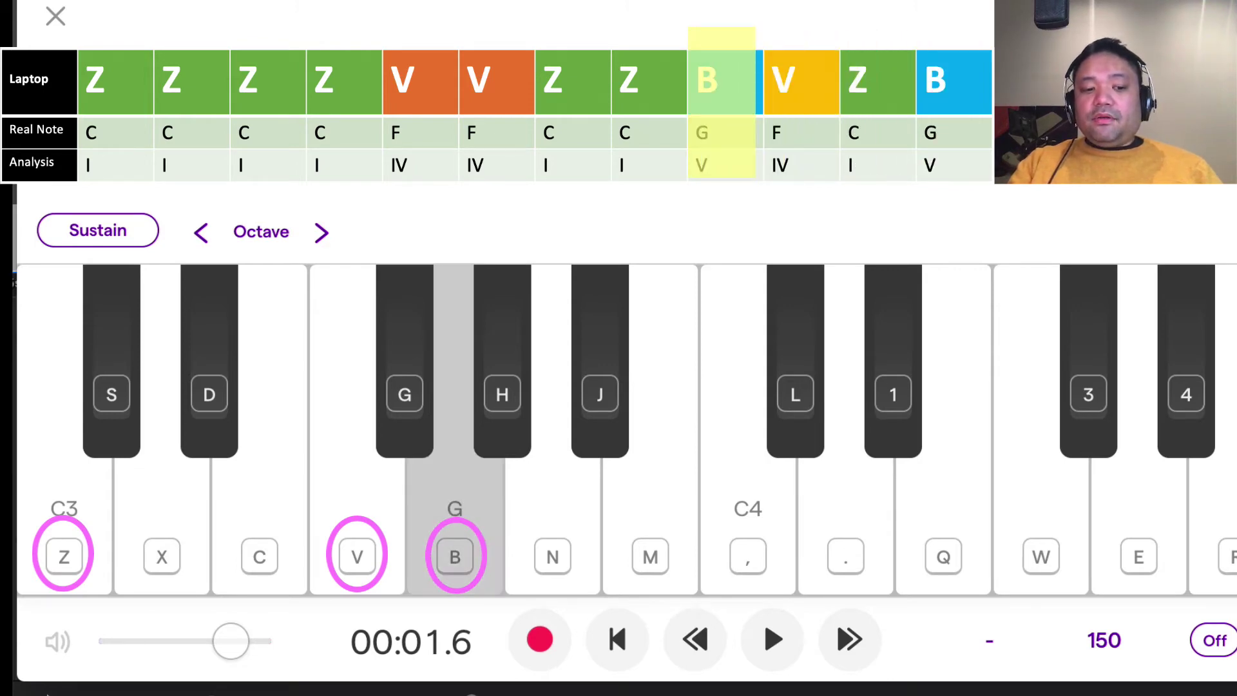
pyautogui.press('v')
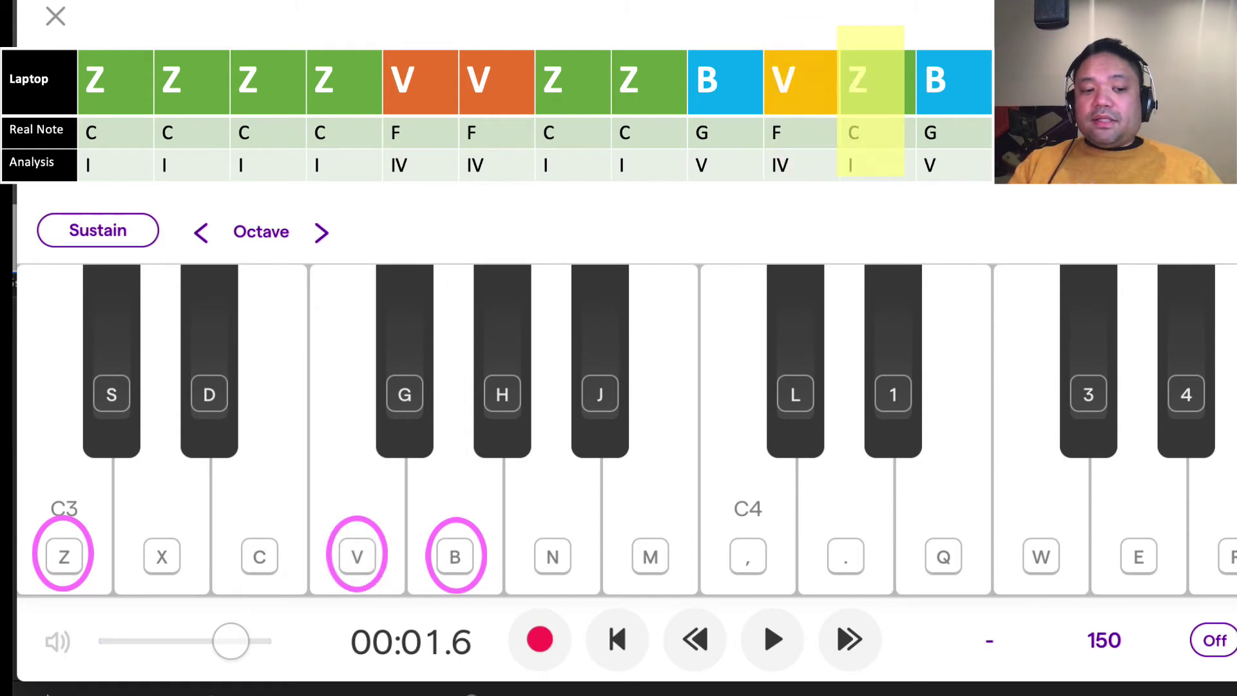
pyautogui.press('z')
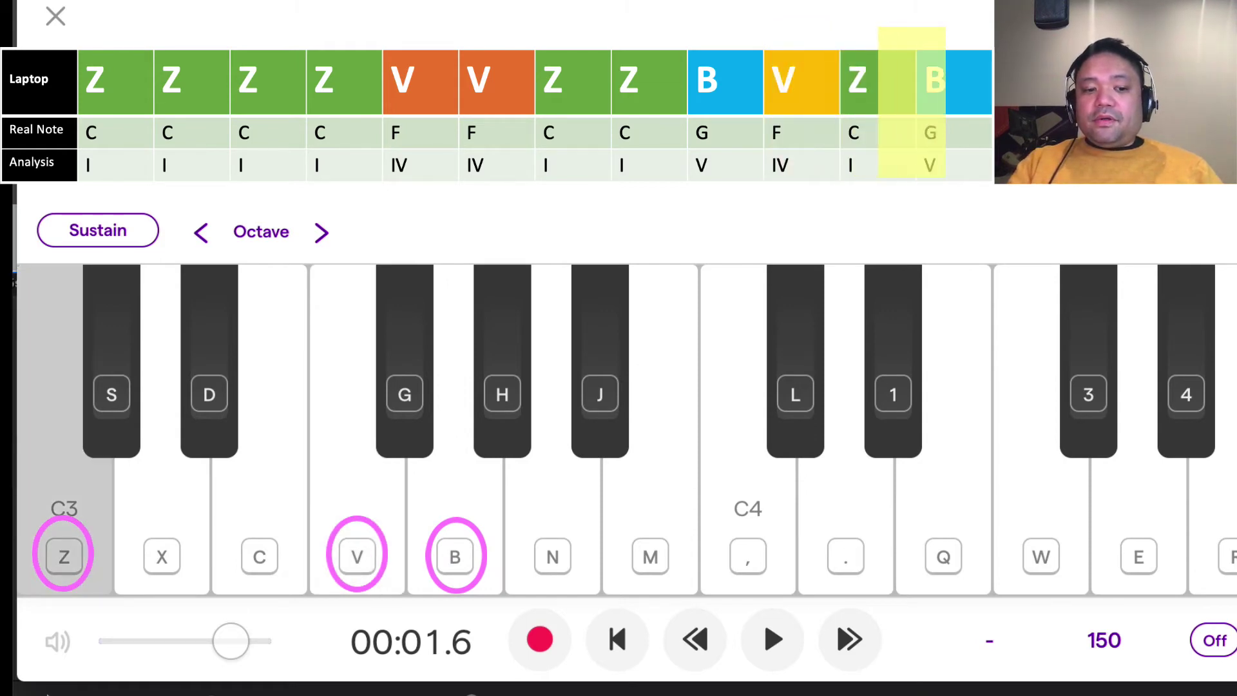
pyautogui.press('b')
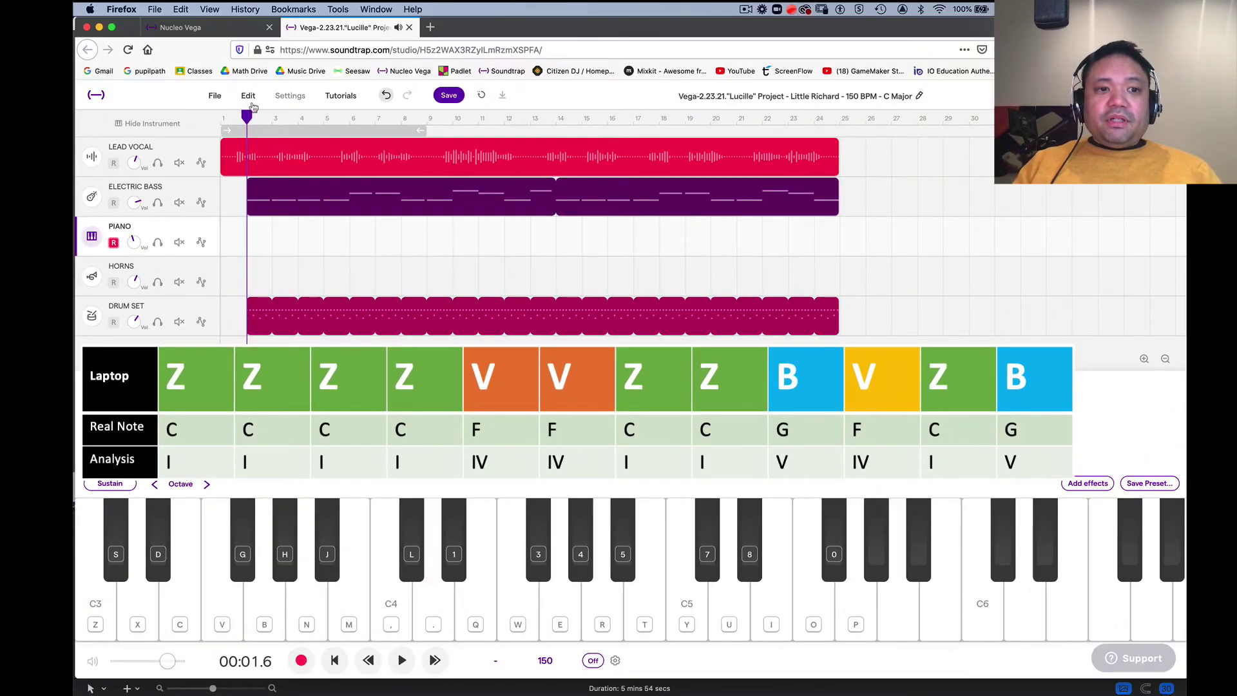
# - Record the twelve-bar progression on the Piano track from measure 2, one note per bar: C3 four times, F twice, C3 twice, G, F, C3, G
pyautogui.moveTo(246, 116)
pyautogui.mouseDown()
pyautogui.moveTo(270, 116)
pyautogui.moveTo(250, 109)
pyautogui.mouseUp()
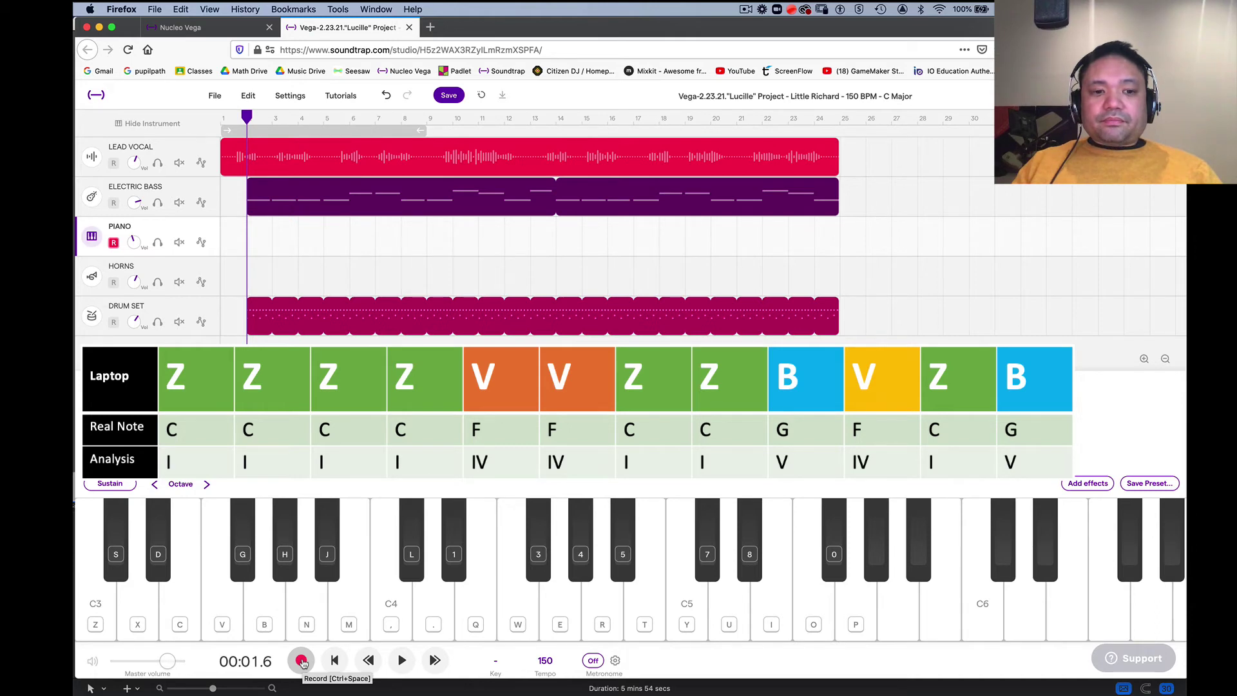
pyautogui.click(302, 661)
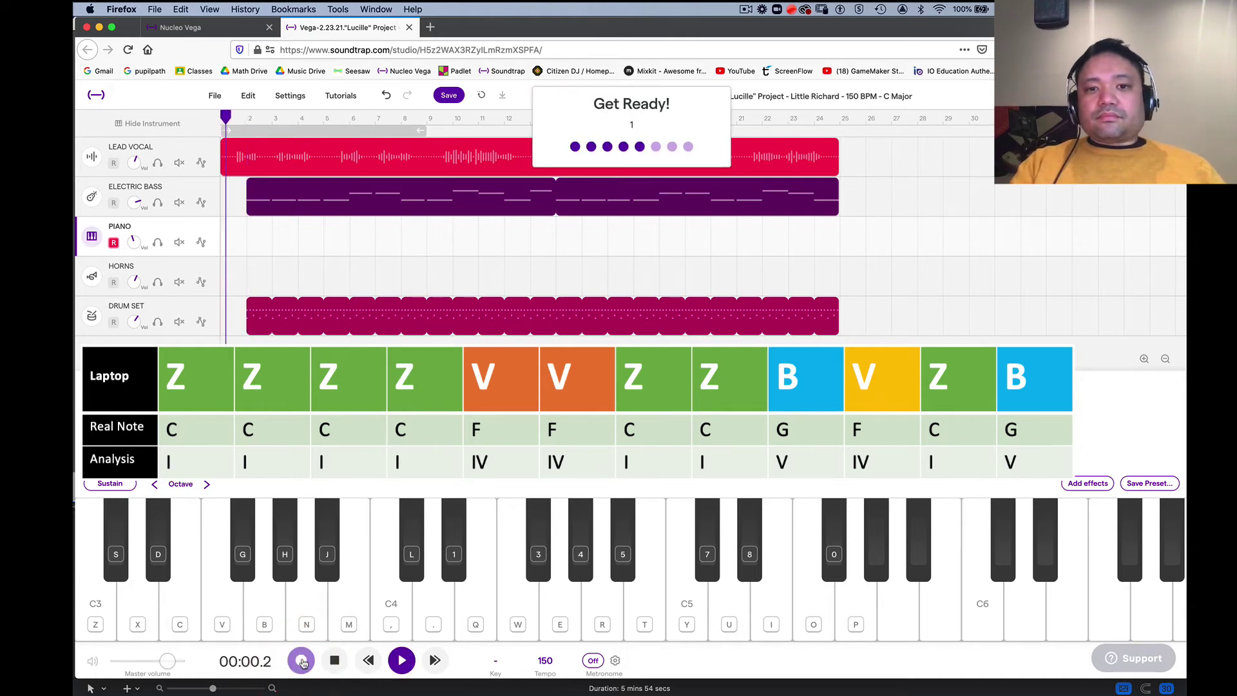
pyautogui.press('z')
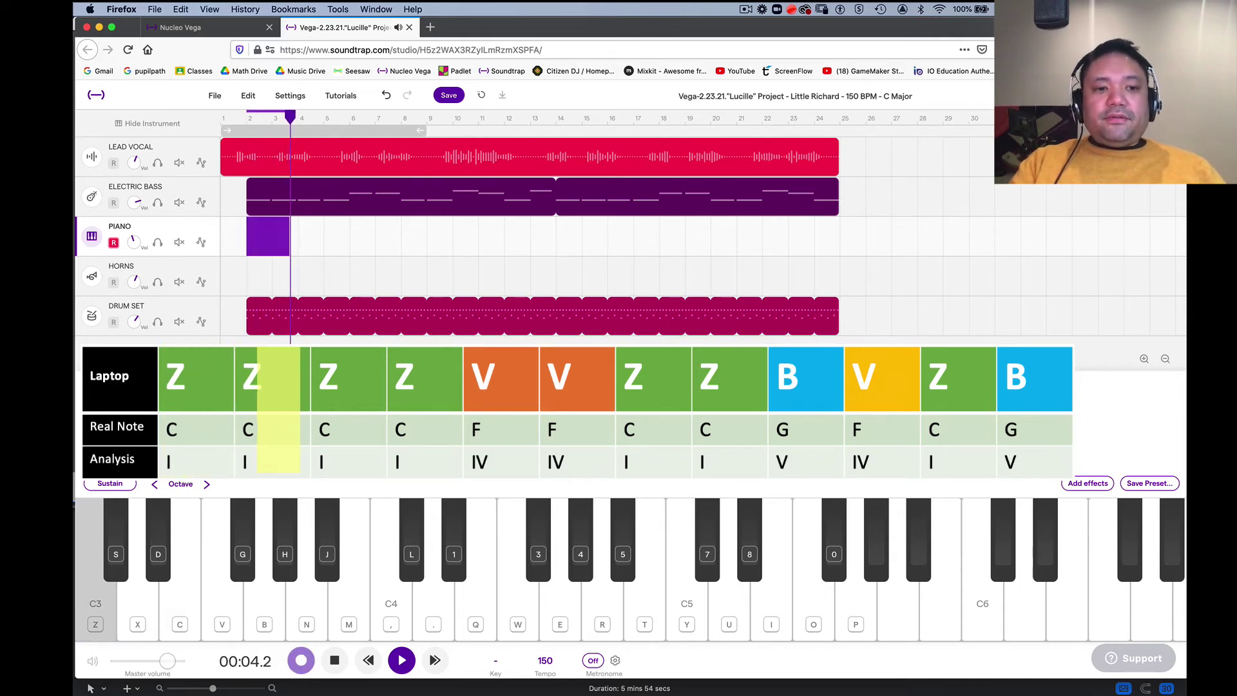
pyautogui.press('z')
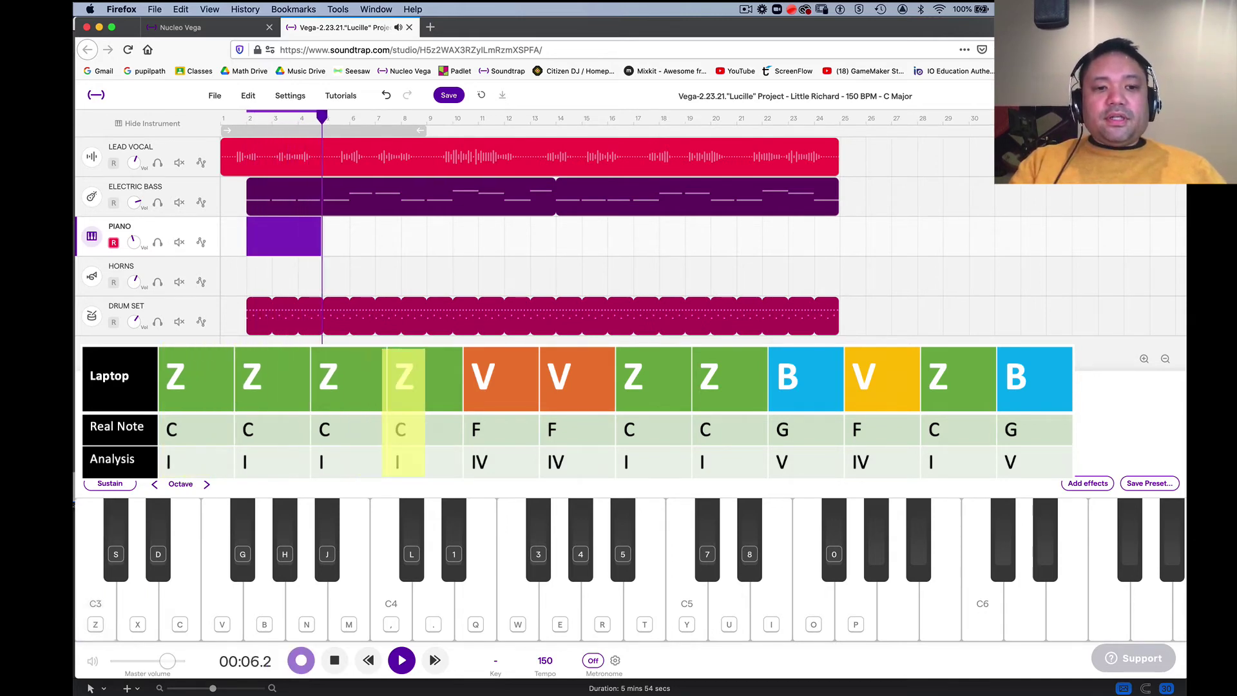
pyautogui.press('v')
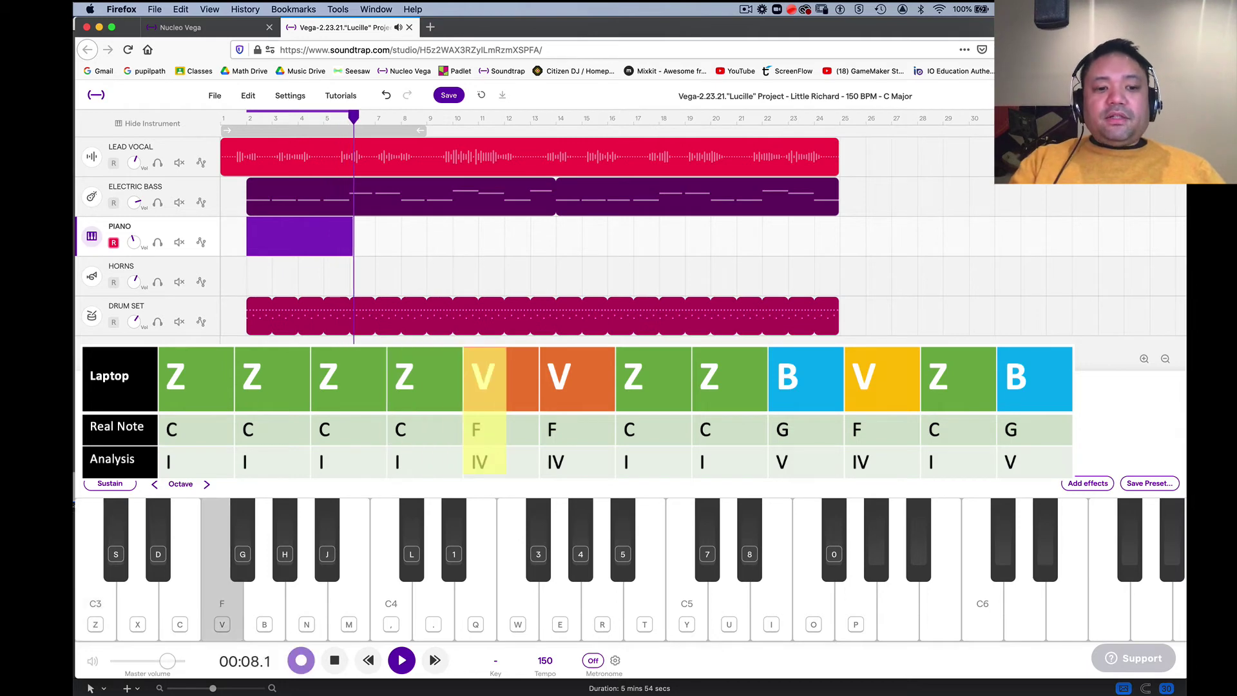
pyautogui.press('v')
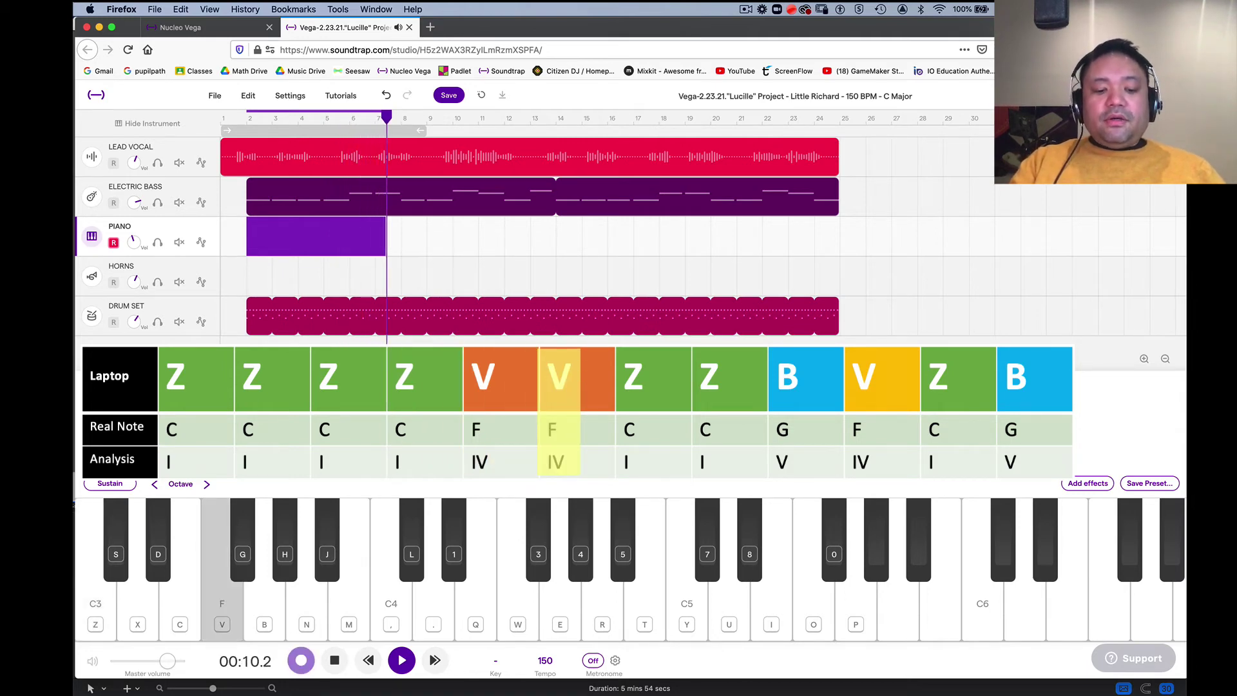
pyautogui.press('z')
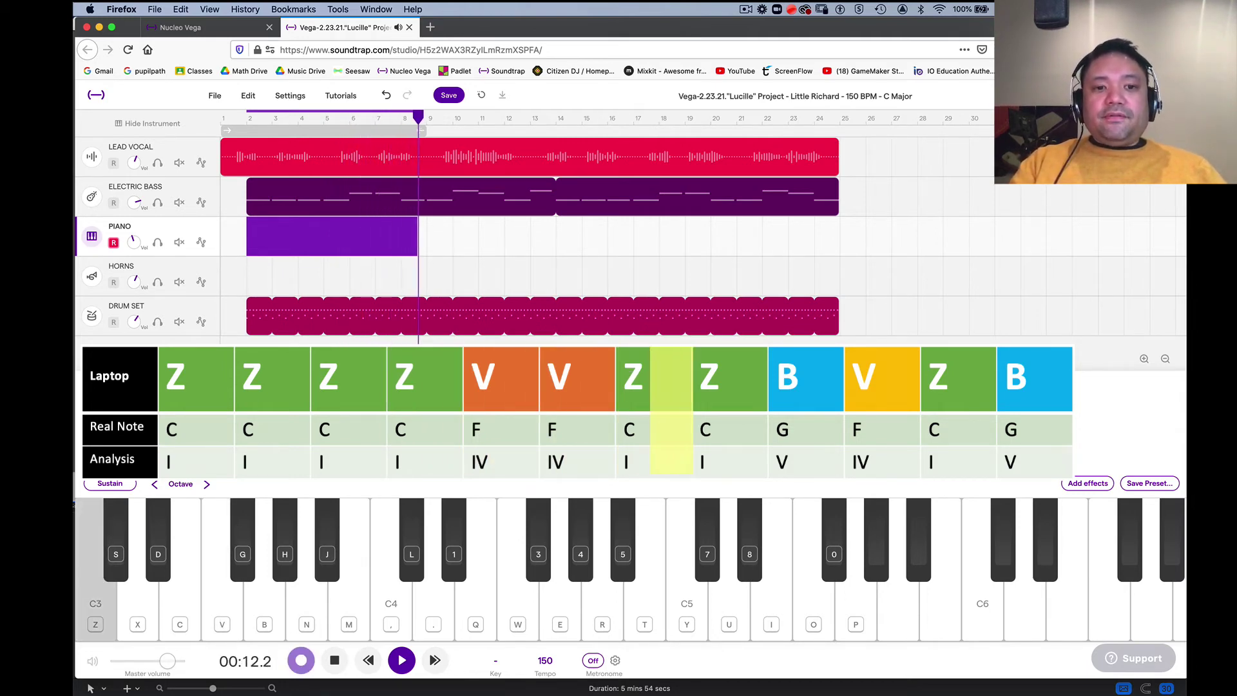
pyautogui.press('z')
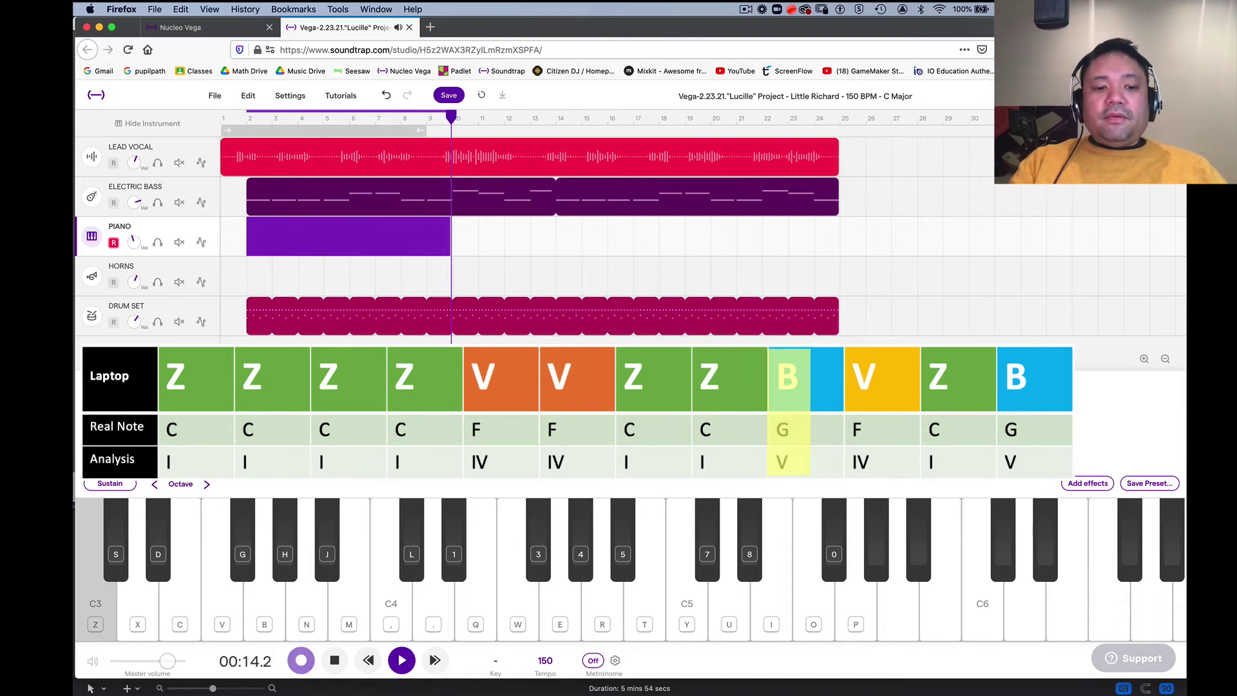
pyautogui.press('b')
pyautogui.press('v')
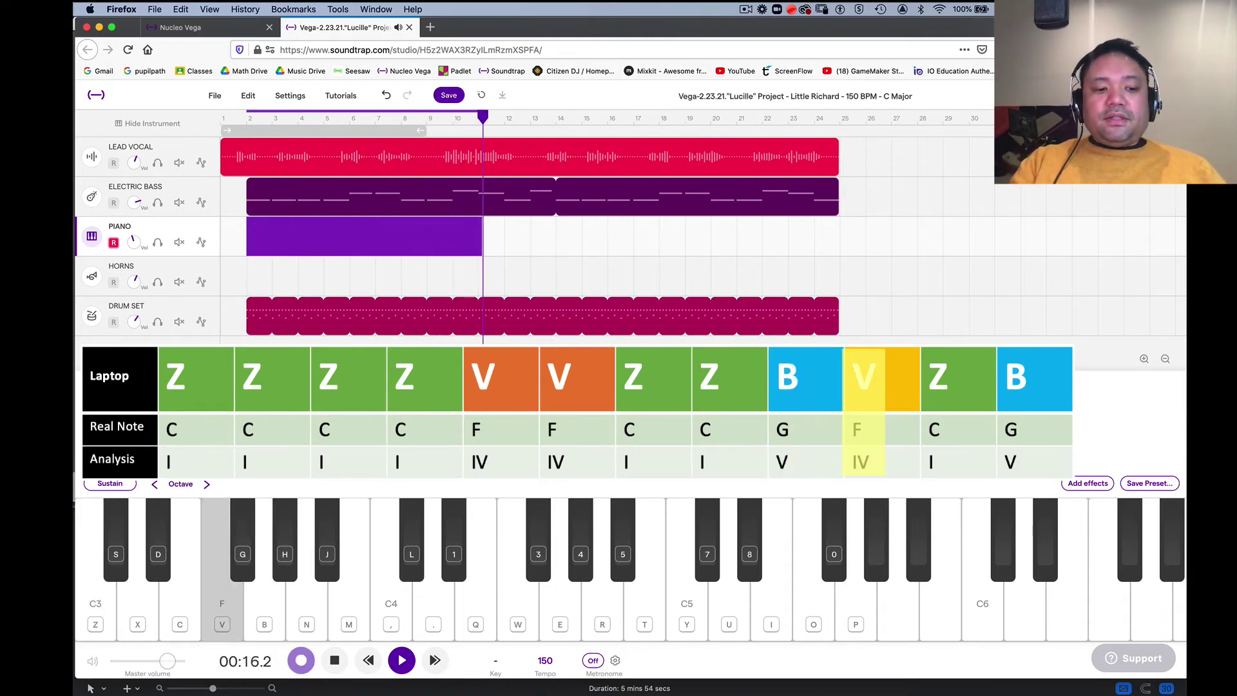
pyautogui.press('z')
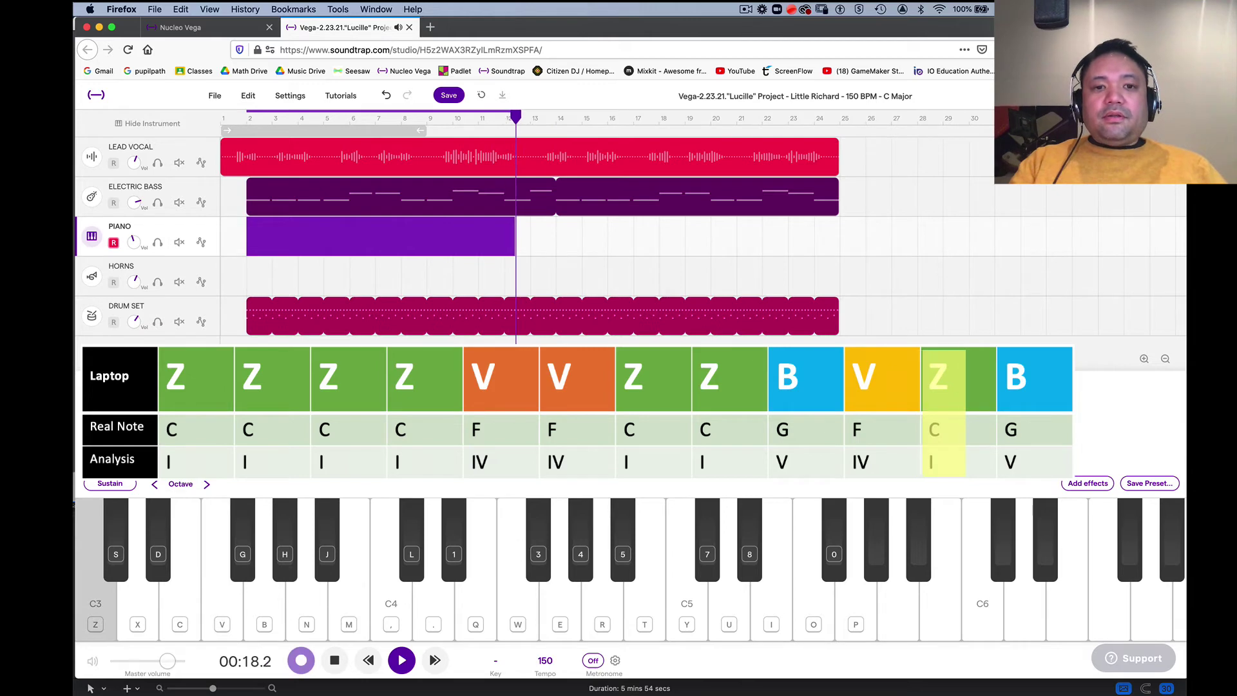
pyautogui.press('b')
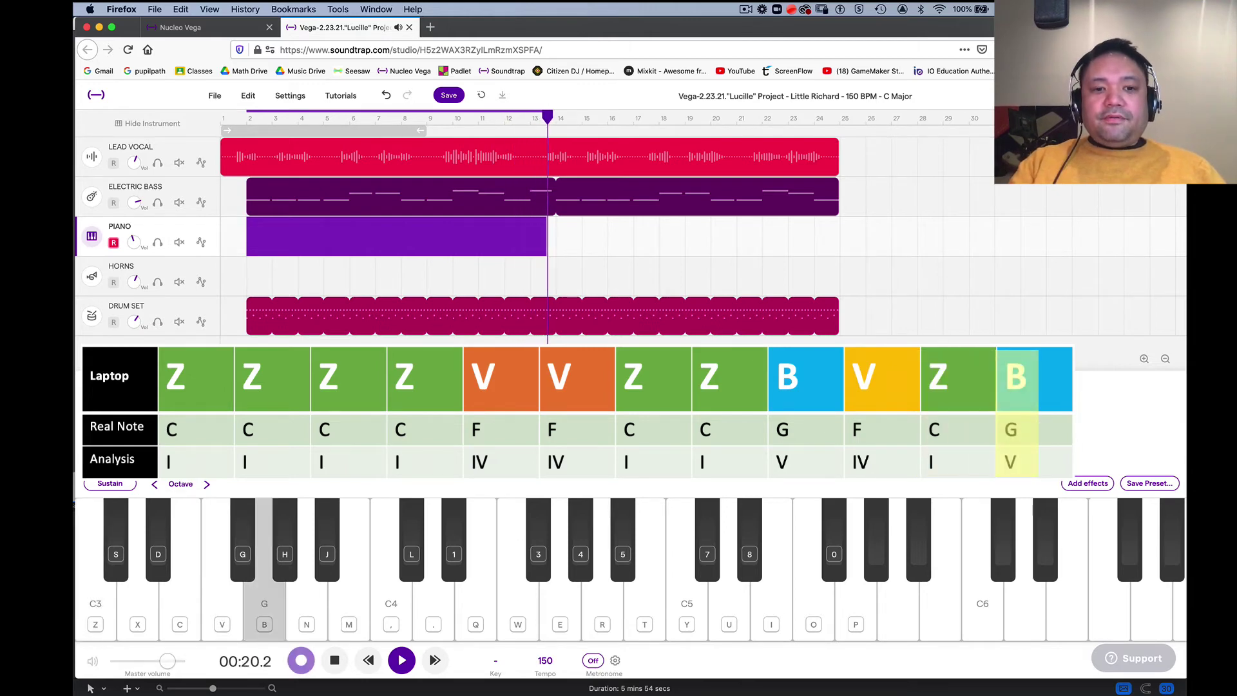
pyautogui.click(297, 652)
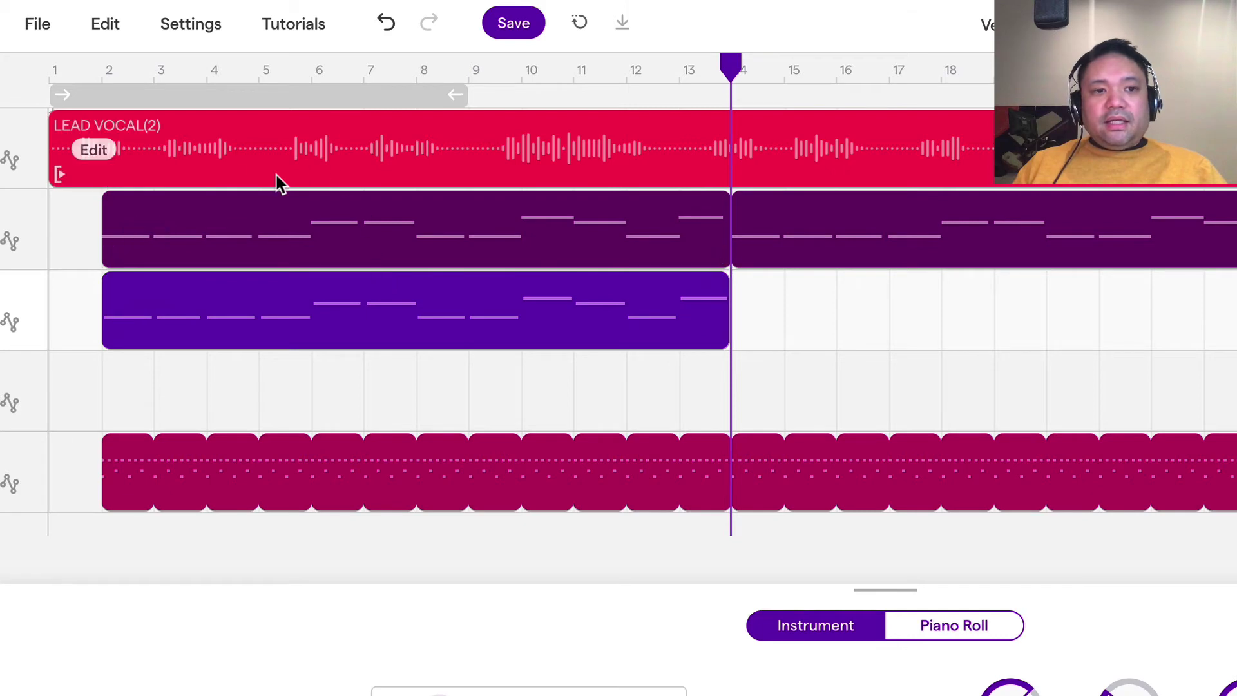
# - Play back the recorded piano region with the other tracks from near its beginning to check the timing
pyautogui.click(132, 97)
pyautogui.press('space')
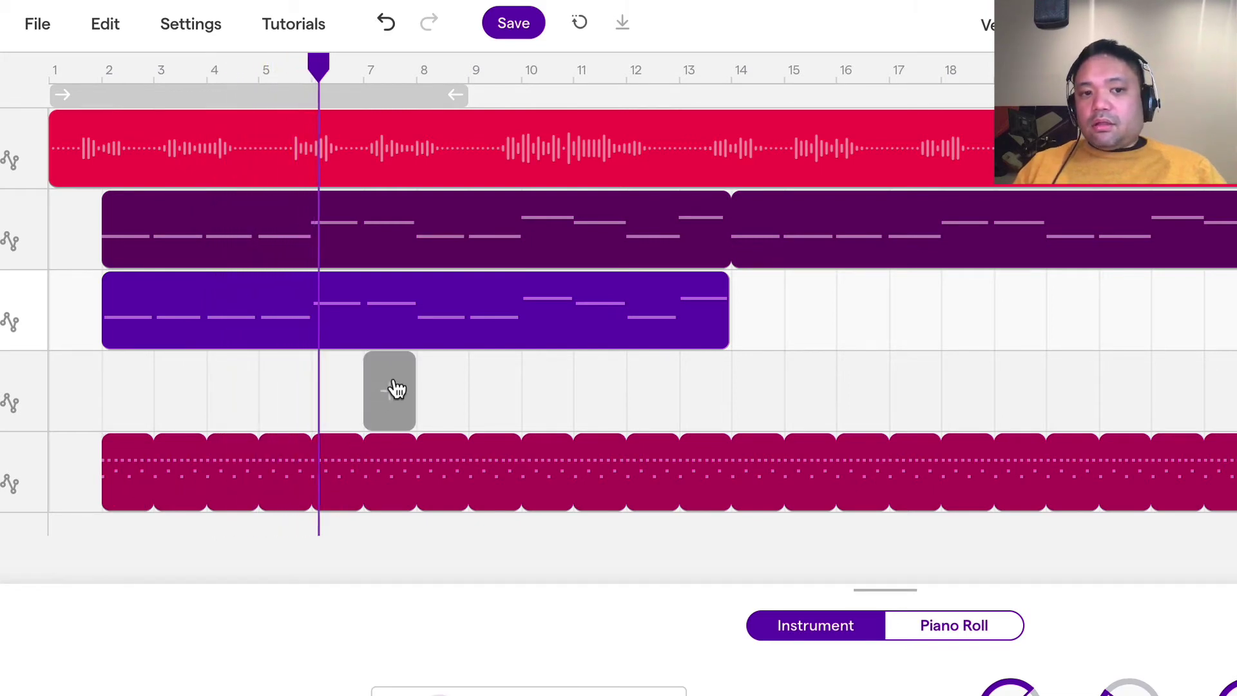
pyautogui.moveTo(530, 337)
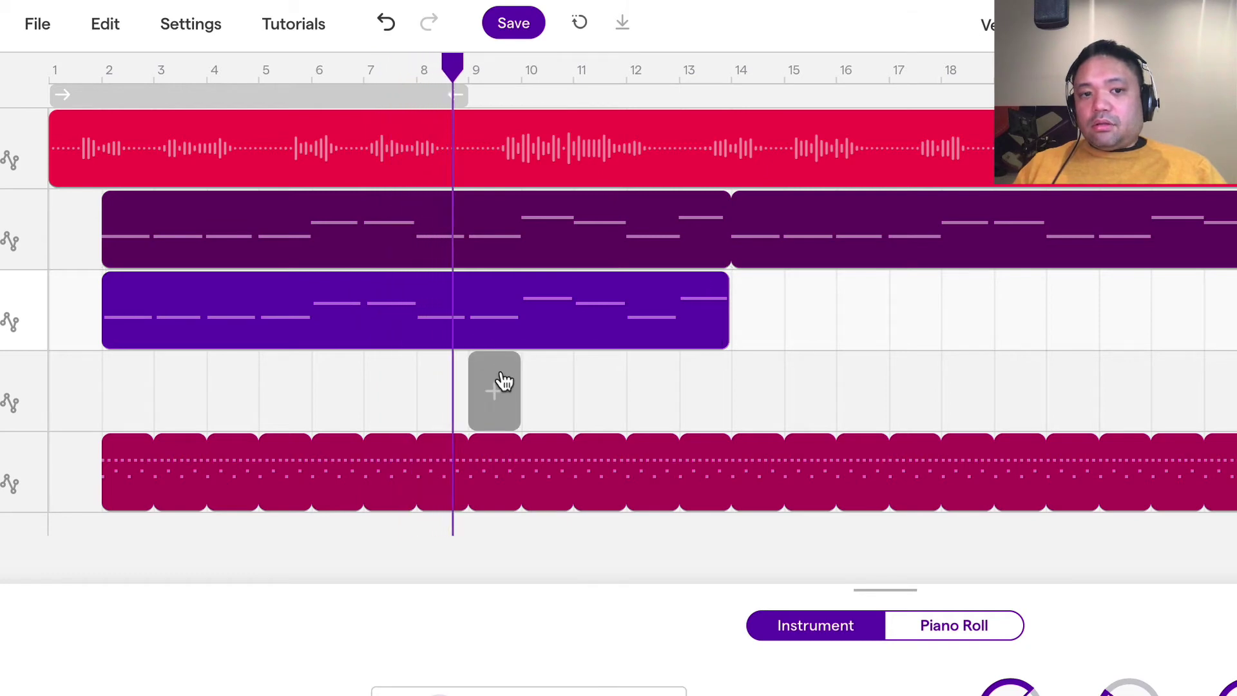
pyautogui.moveTo(547, 309)
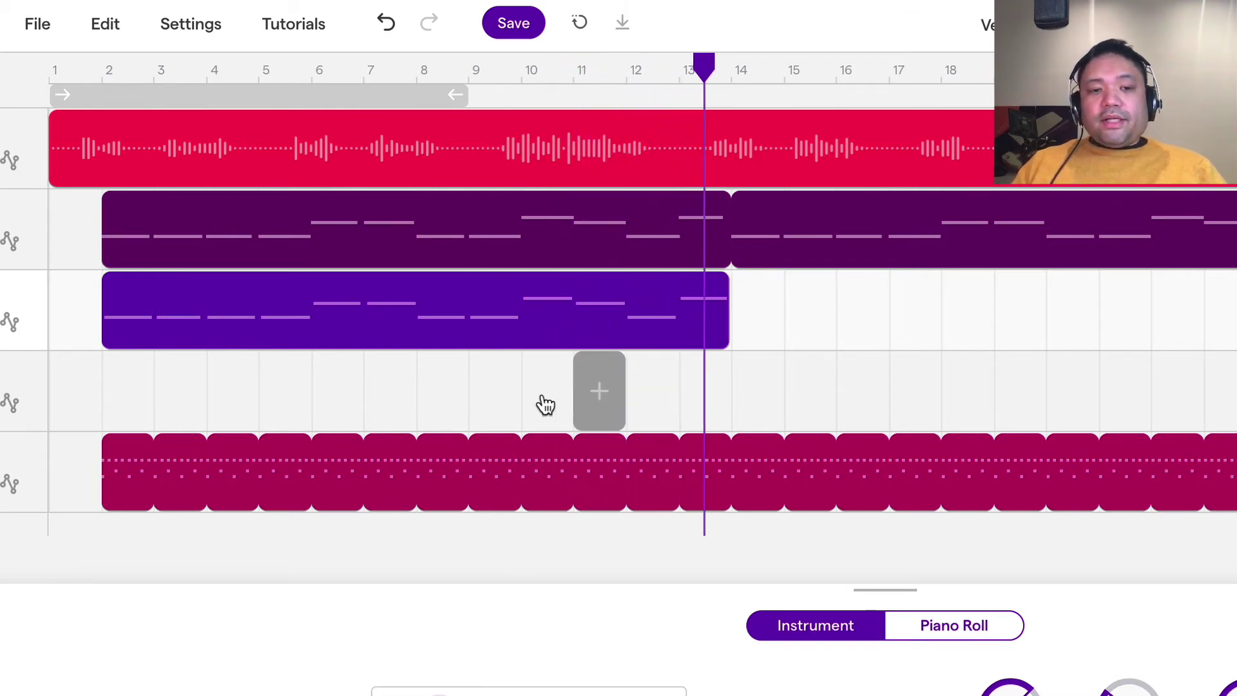
# - Quantize the recorded piano region to 1/1 and play it back from measure 2
pyautogui.click(350, 311)
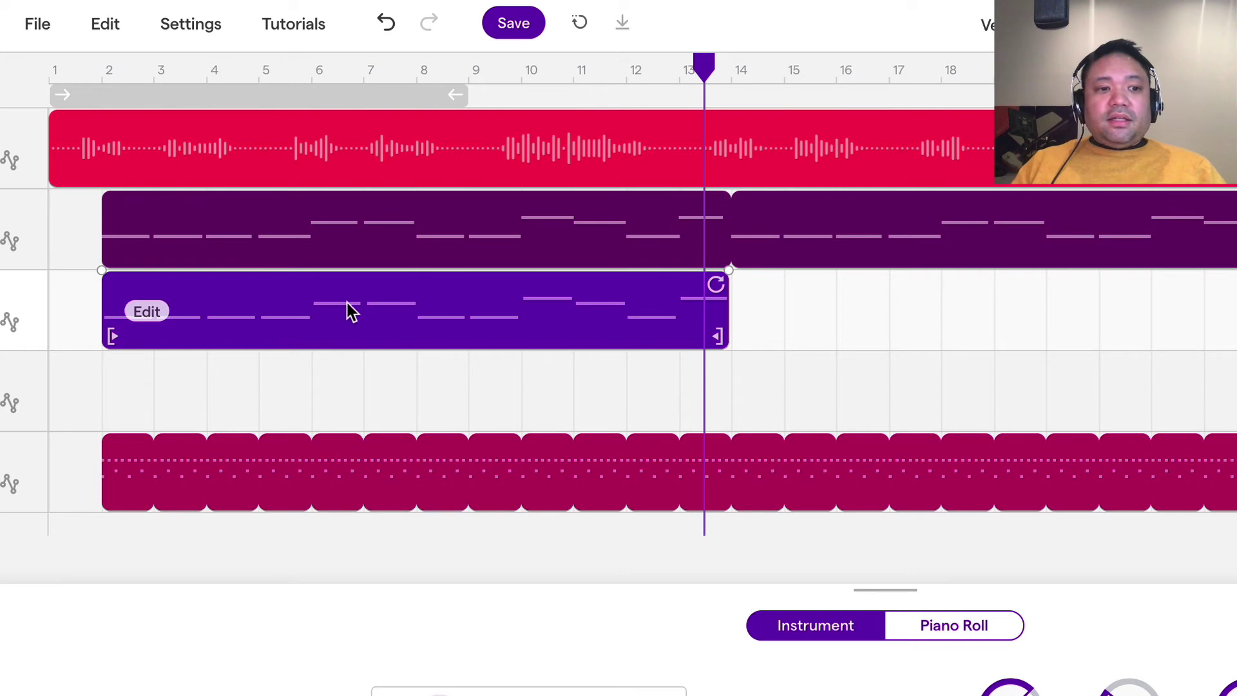
pyautogui.click(286, 247)
pyautogui.click(232, 304)
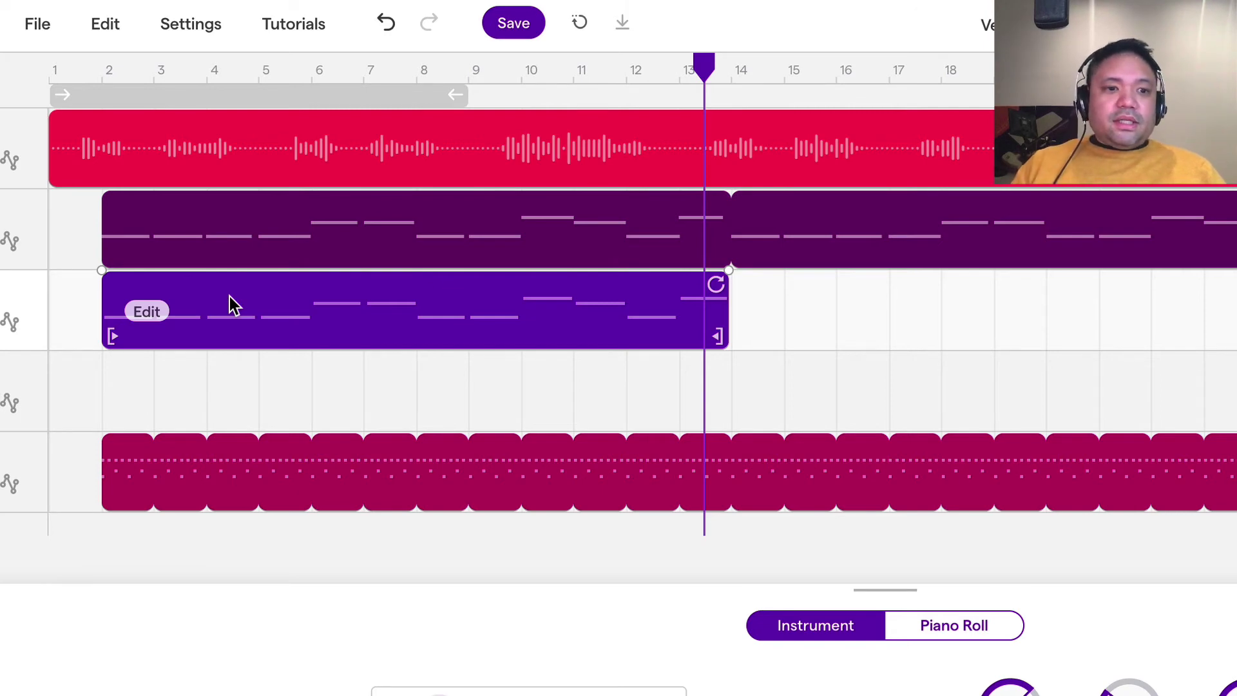
pyautogui.rightClick(153, 316)
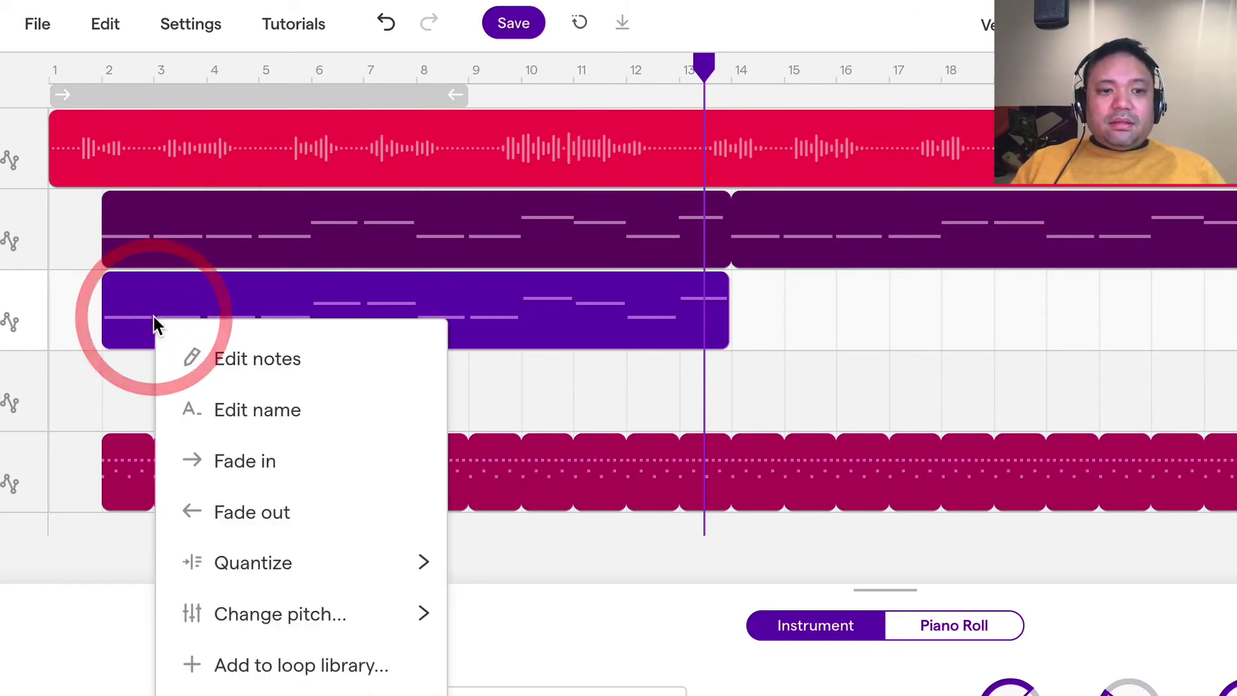
pyautogui.moveTo(236, 572)
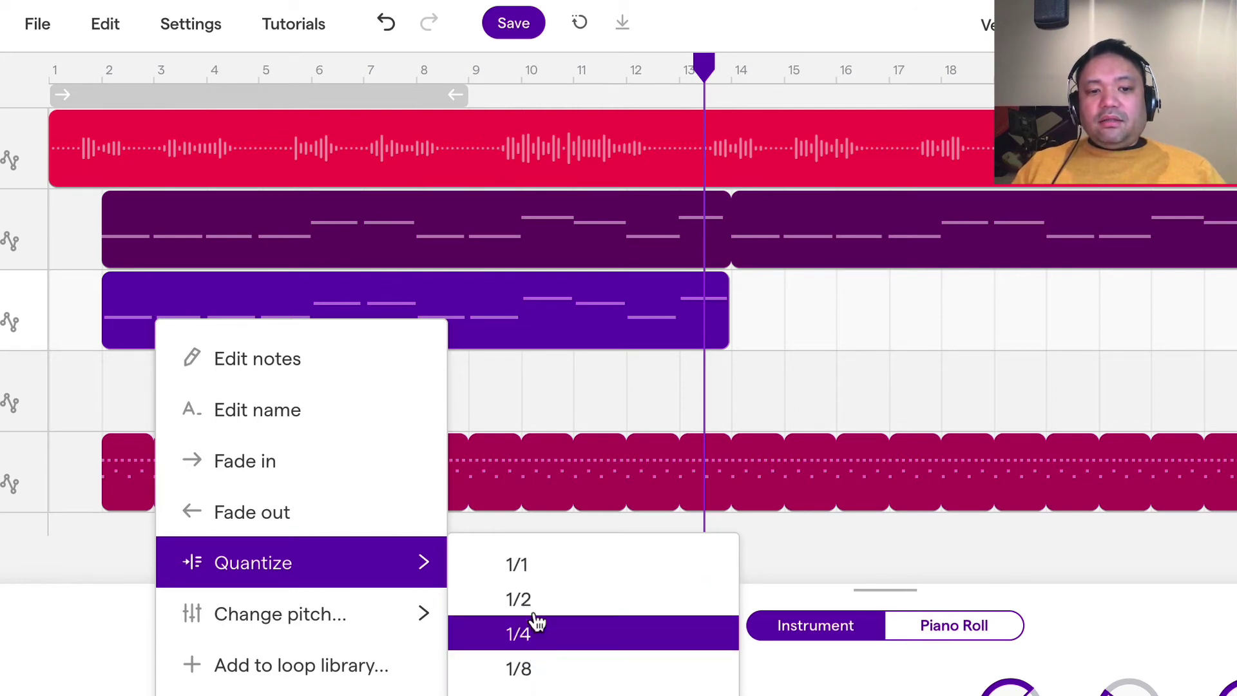
pyautogui.click(528, 577)
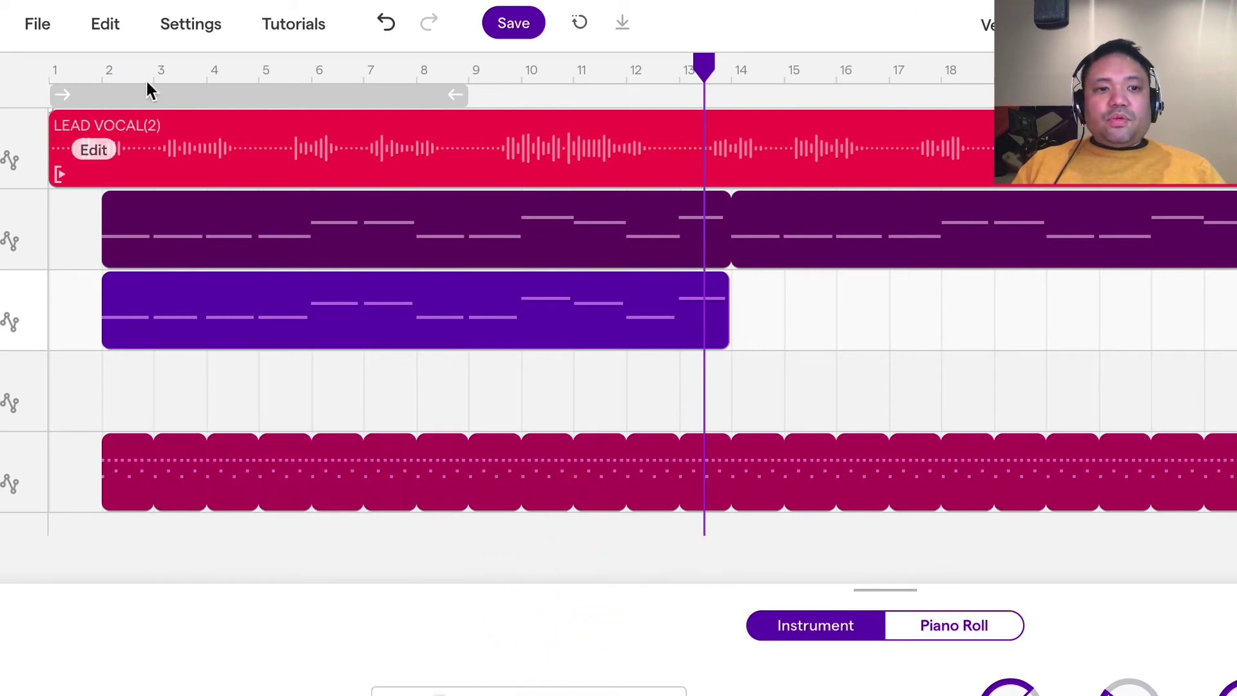
pyautogui.click(105, 68)
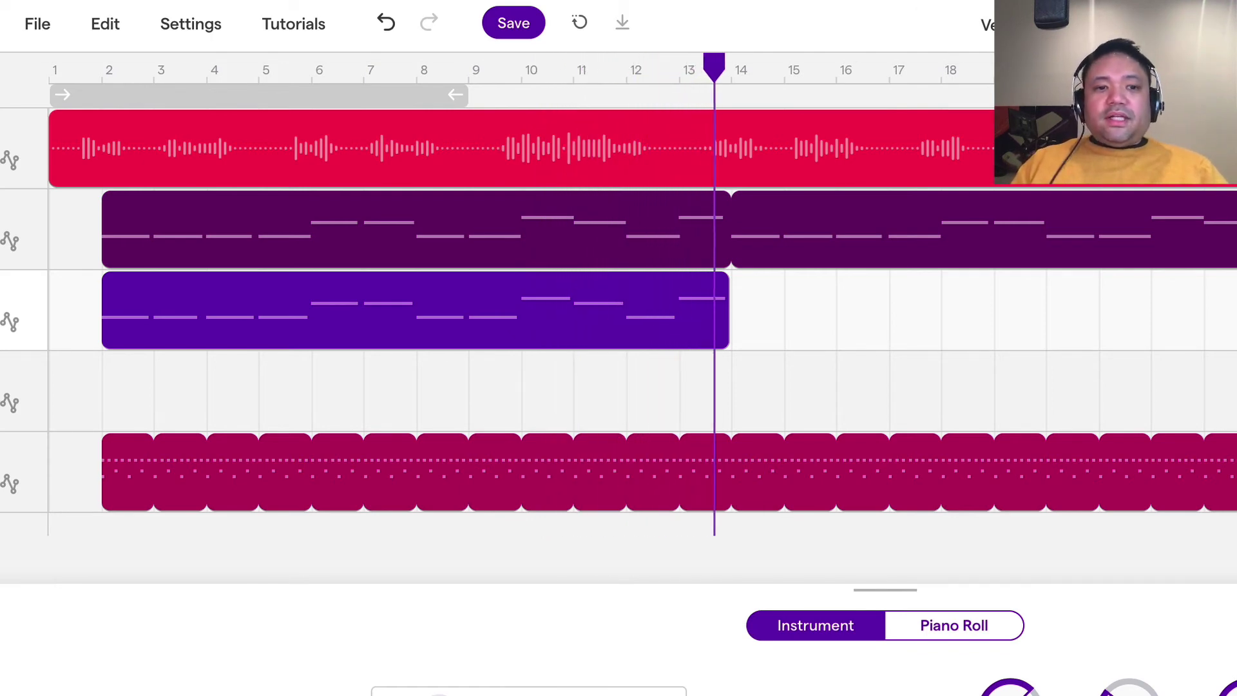
# - Loop the piano region up to measure 25, level with the end of the lead vocal, and play back the repeated section
pyautogui.moveTo(271, 290)
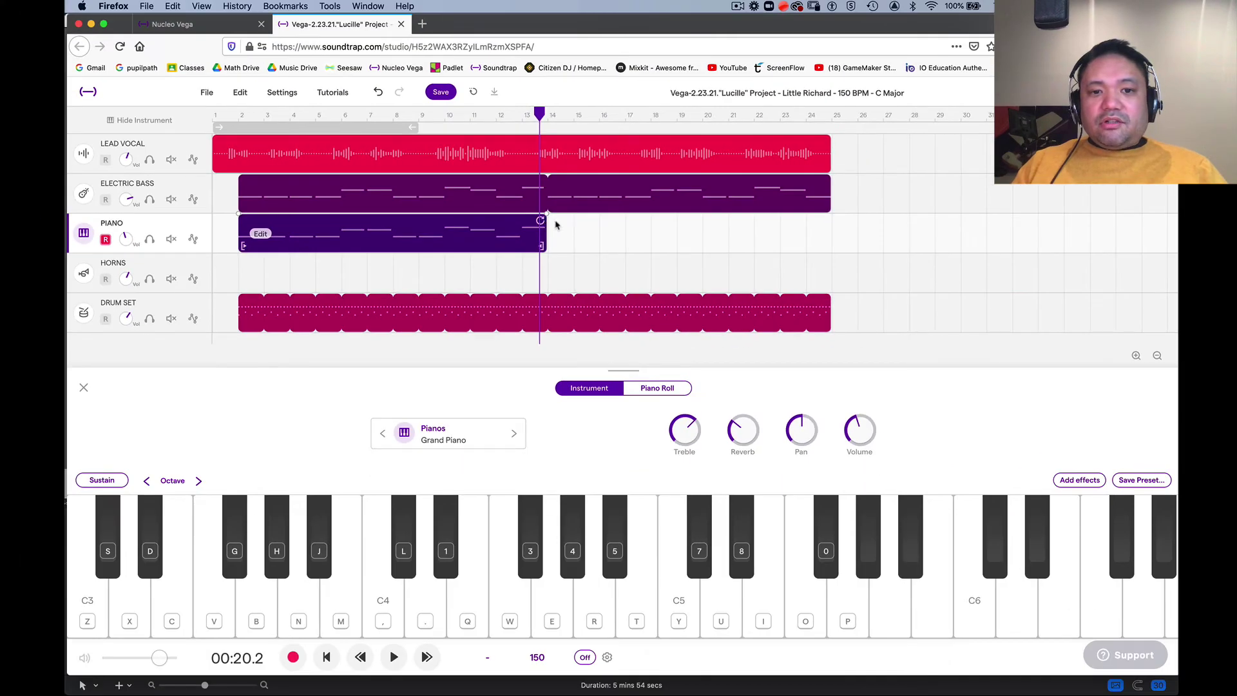
pyautogui.moveTo(556, 224); pyautogui.dragTo(828, 232)
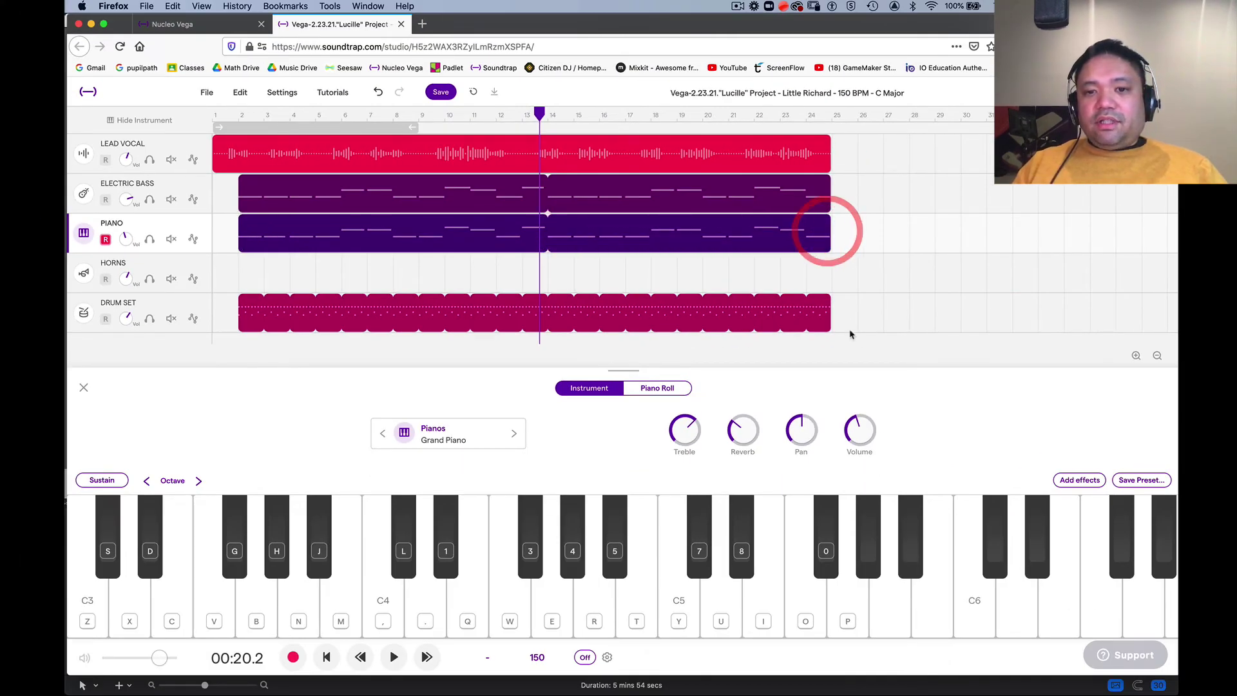
pyautogui.press('space')
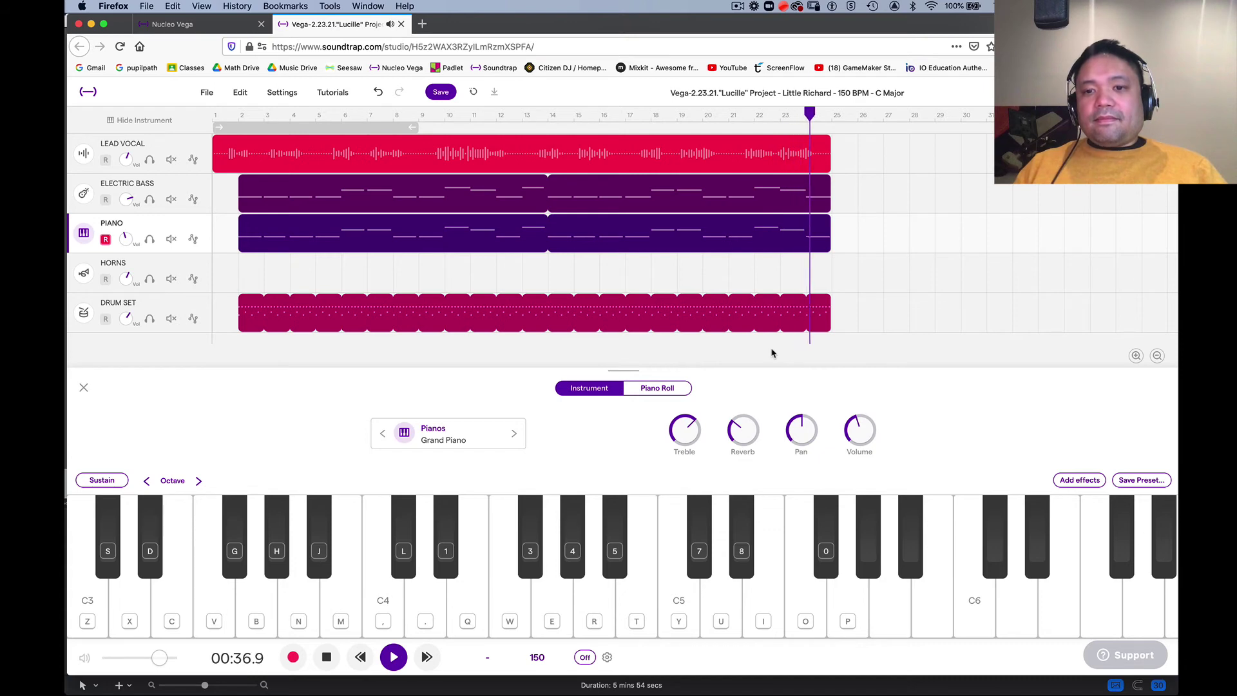
pyautogui.press('space')
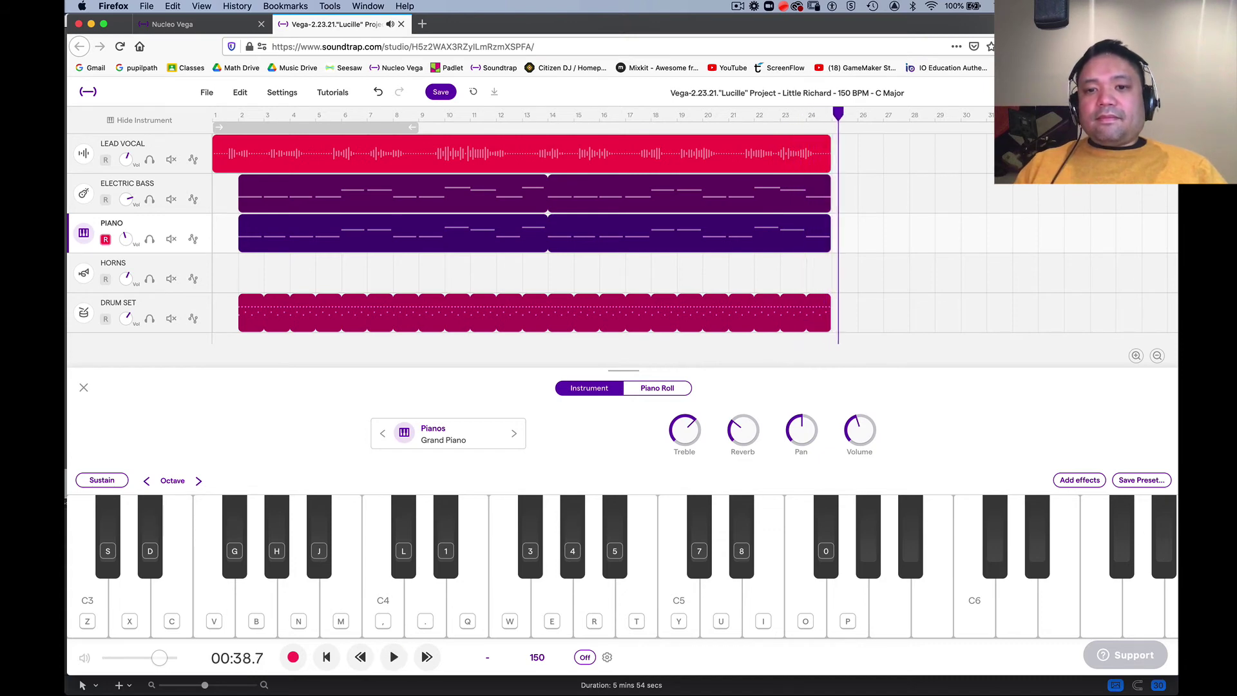
# - Extend the piano loop by one bar so that it ends at measure 26
pyautogui.moveTo(831, 230)
pyautogui.moveTo(826, 221); pyautogui.dragTo(850, 222)
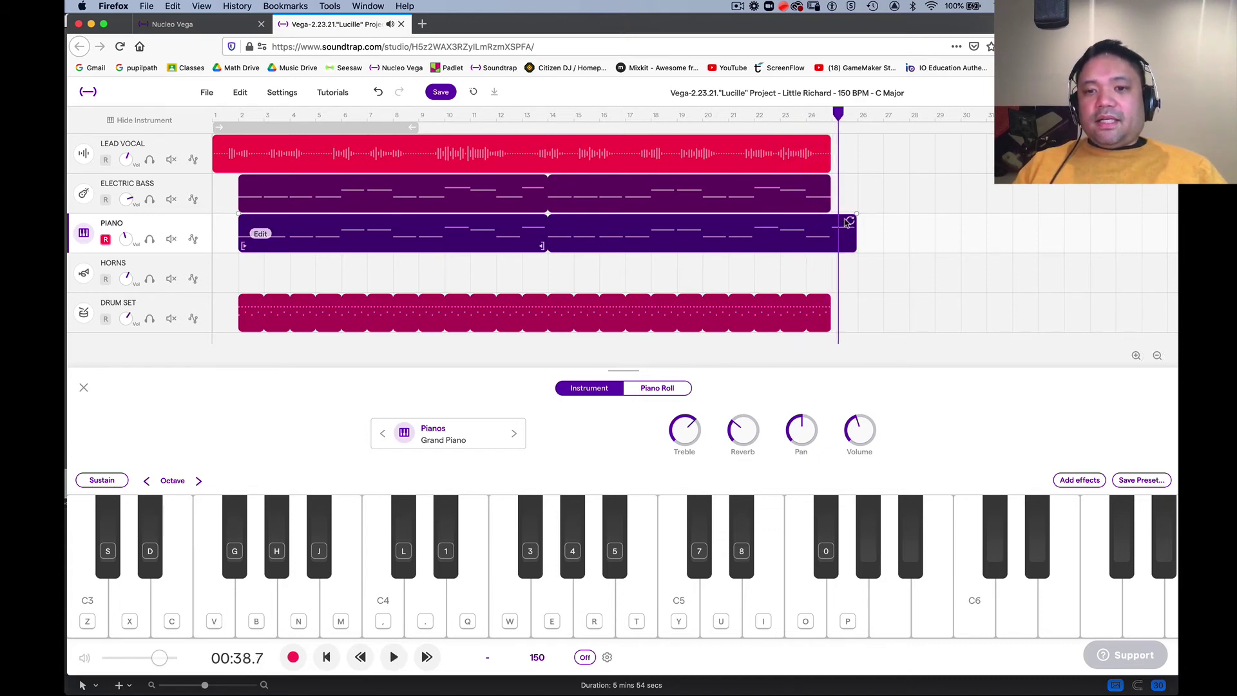
pyautogui.press('space')
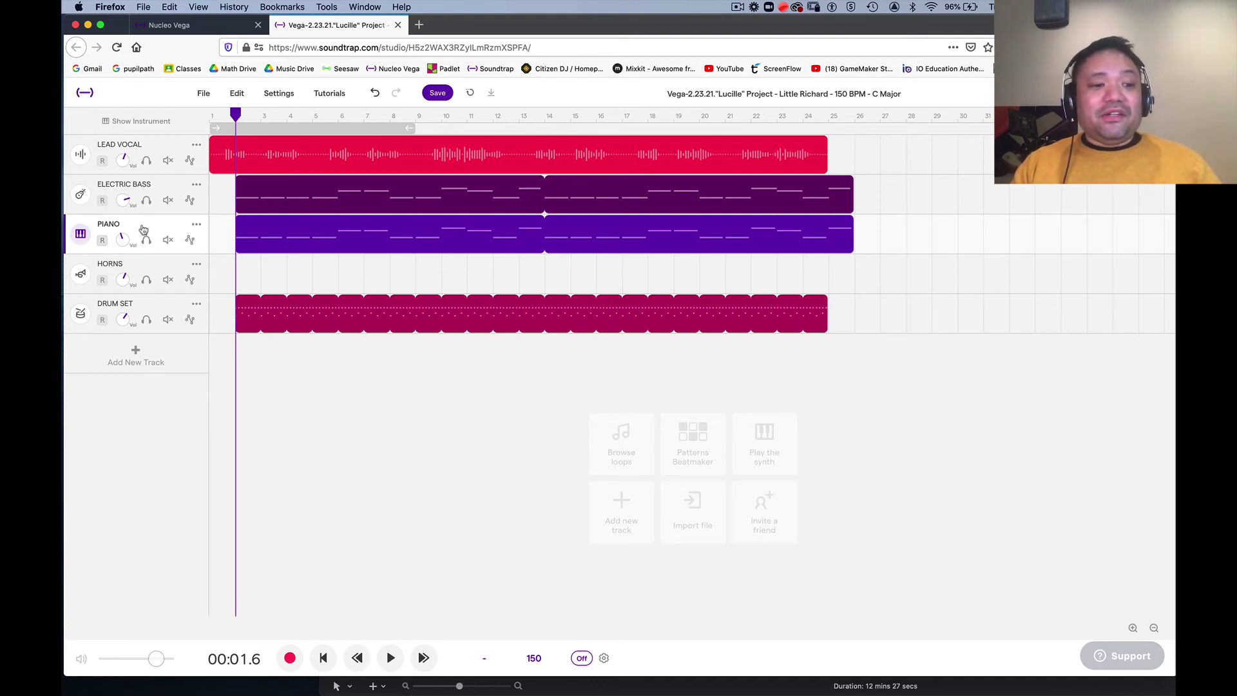
# - Open the Horns track's Big Band Trumpet instrument and try out the notes C3, F and G in turn, five times, without recording
pyautogui.click(147, 268)
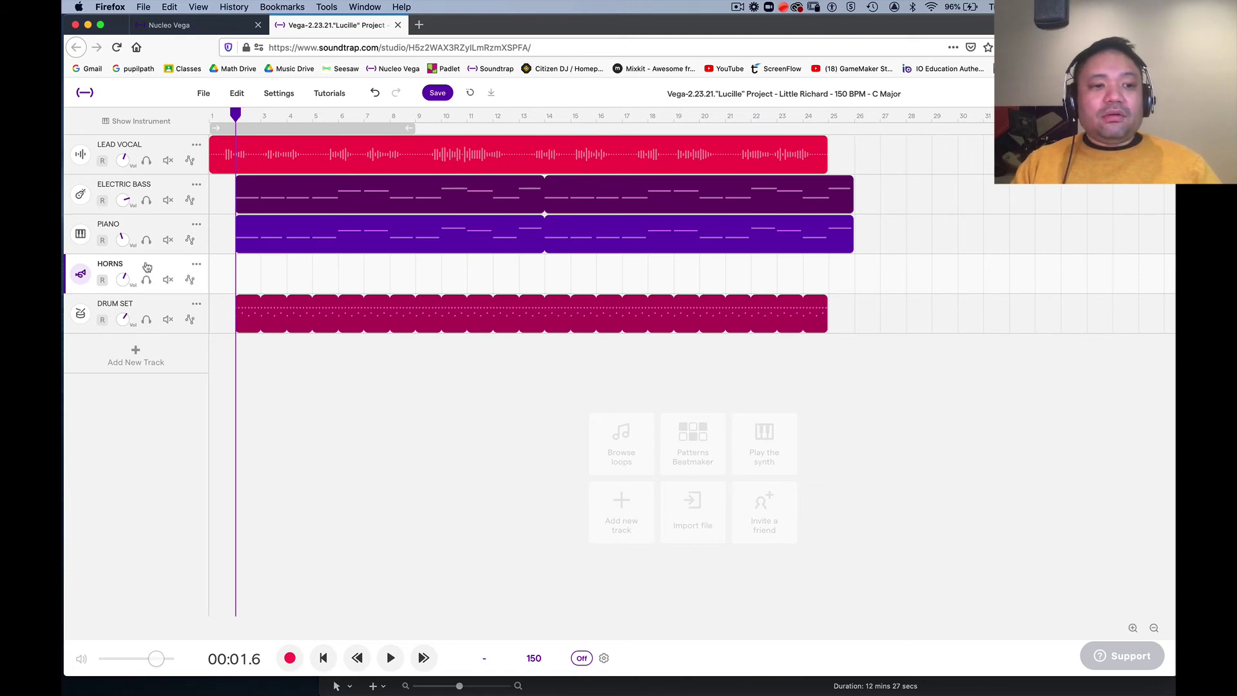
pyautogui.click(81, 277)
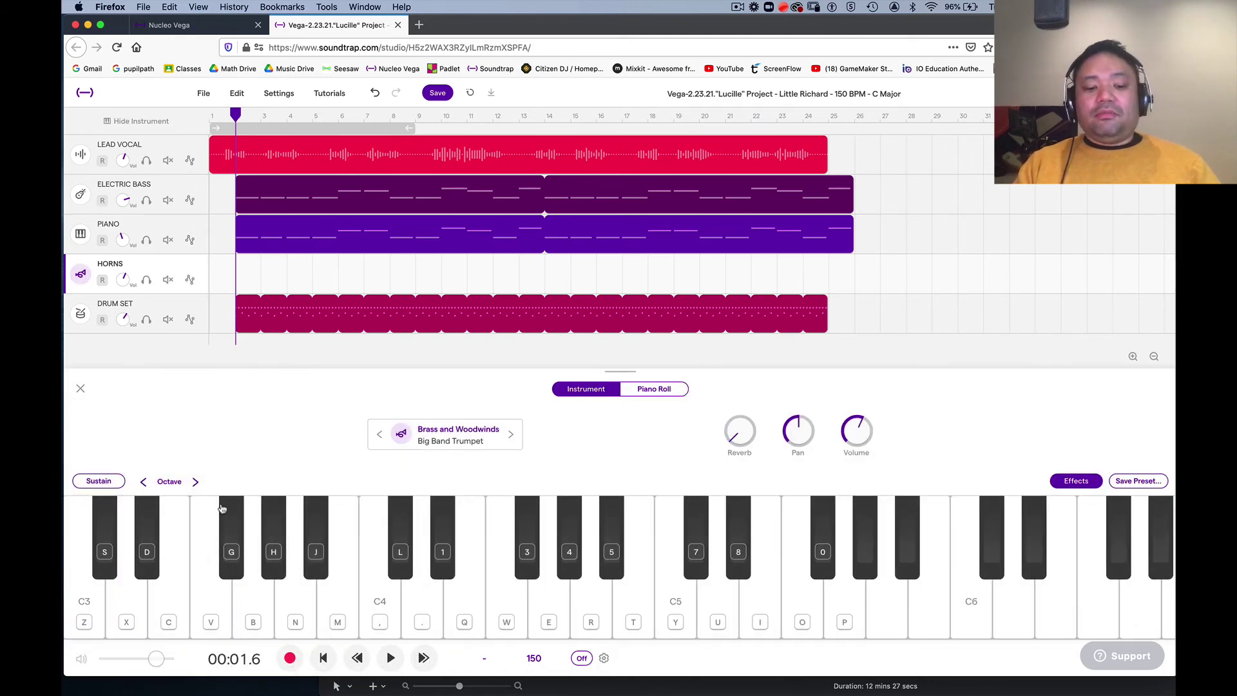
pyautogui.press('z')
pyautogui.press('v')
pyautogui.press('b')
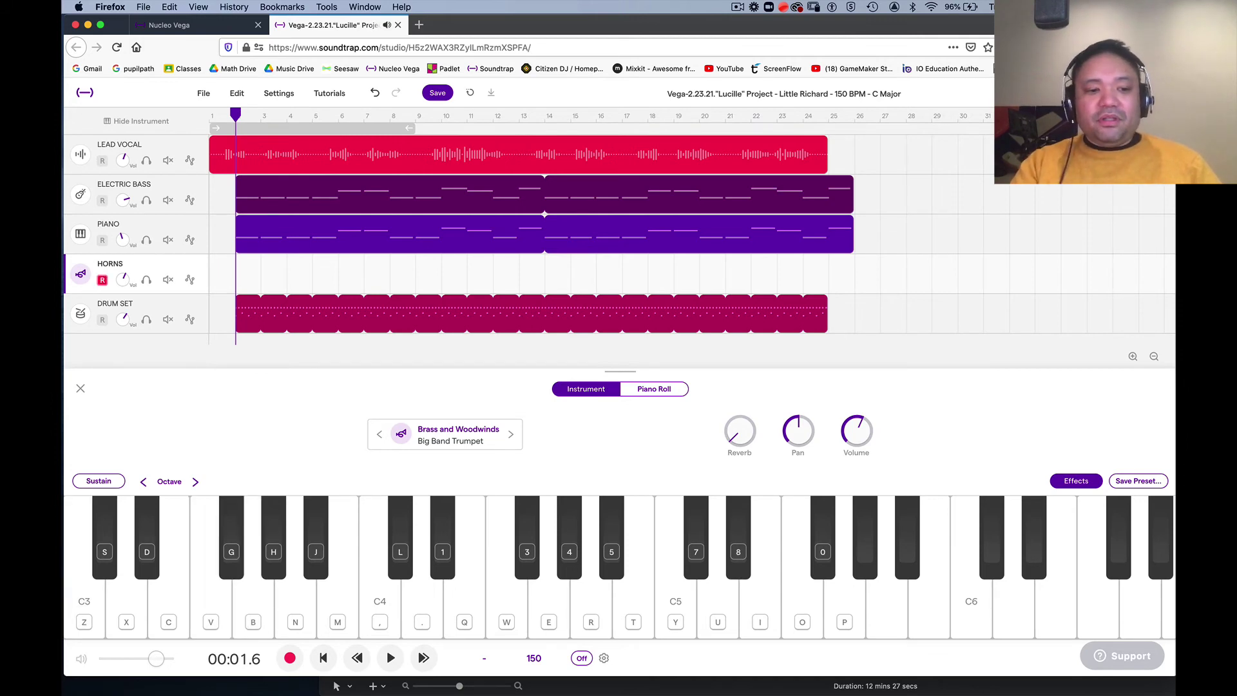
pyautogui.press('z')
pyautogui.press('v')
pyautogui.press('b')
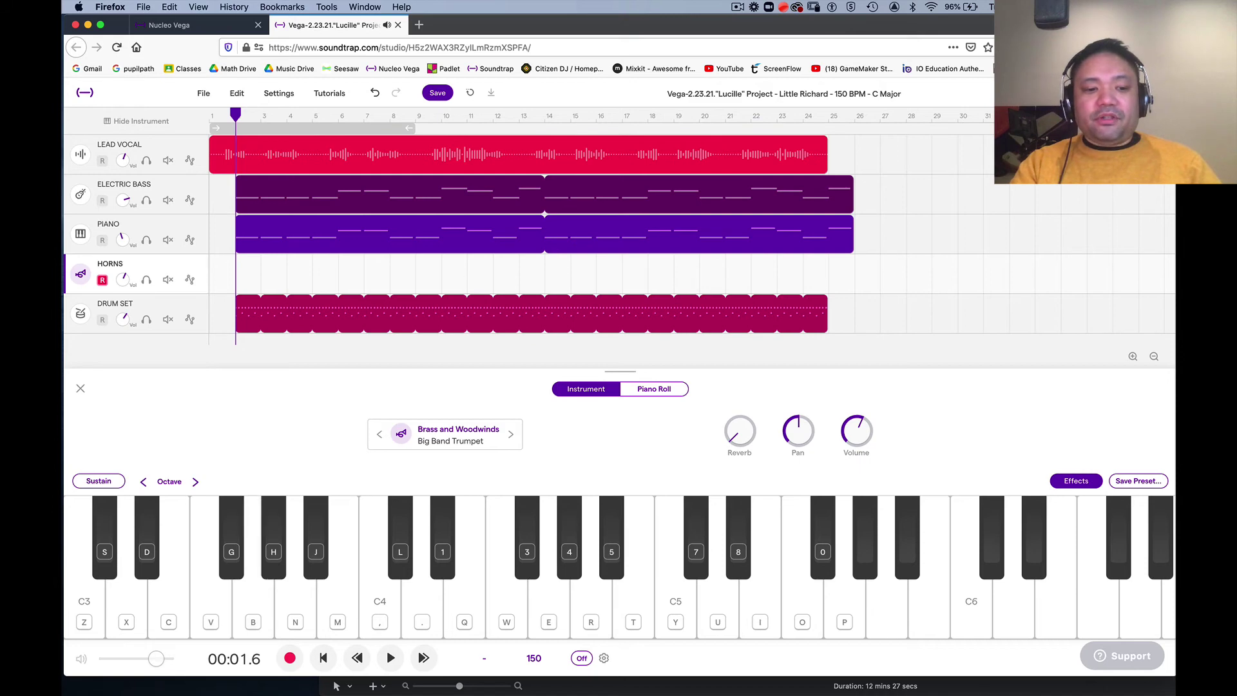
pyautogui.press('z')
pyautogui.press('v')
pyautogui.press('b')
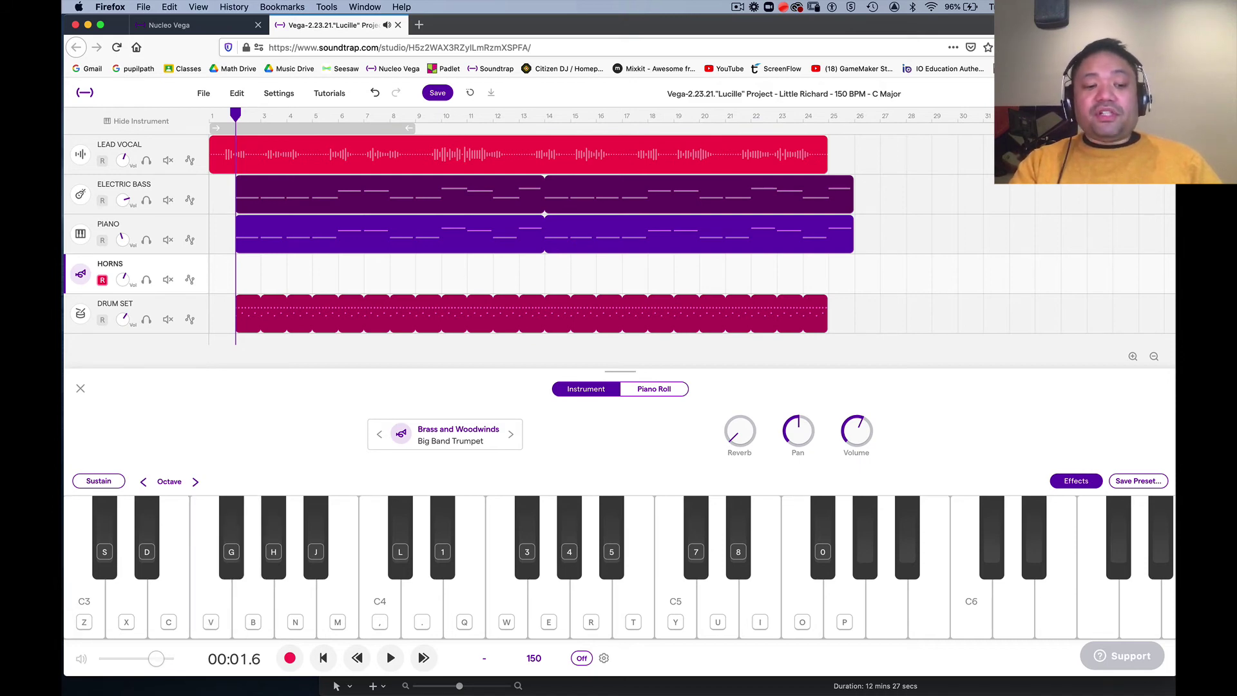
pyautogui.press('z')
pyautogui.press('v')
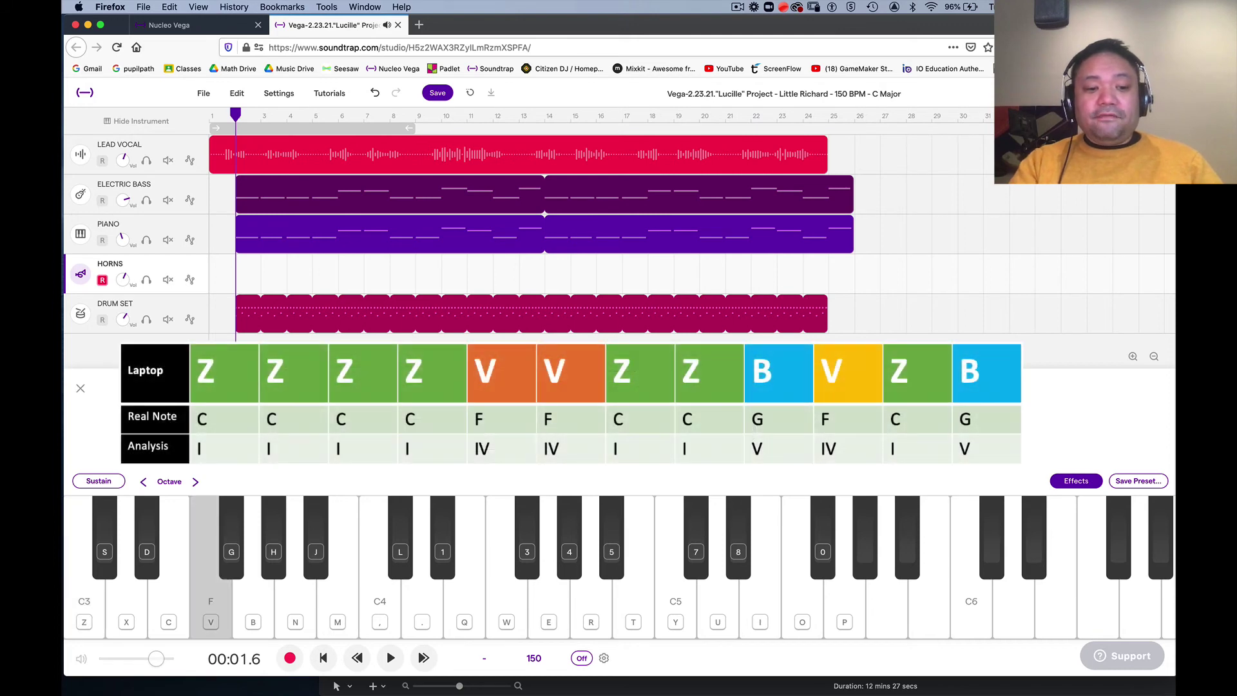
pyautogui.press('b')
pyautogui.press('z')
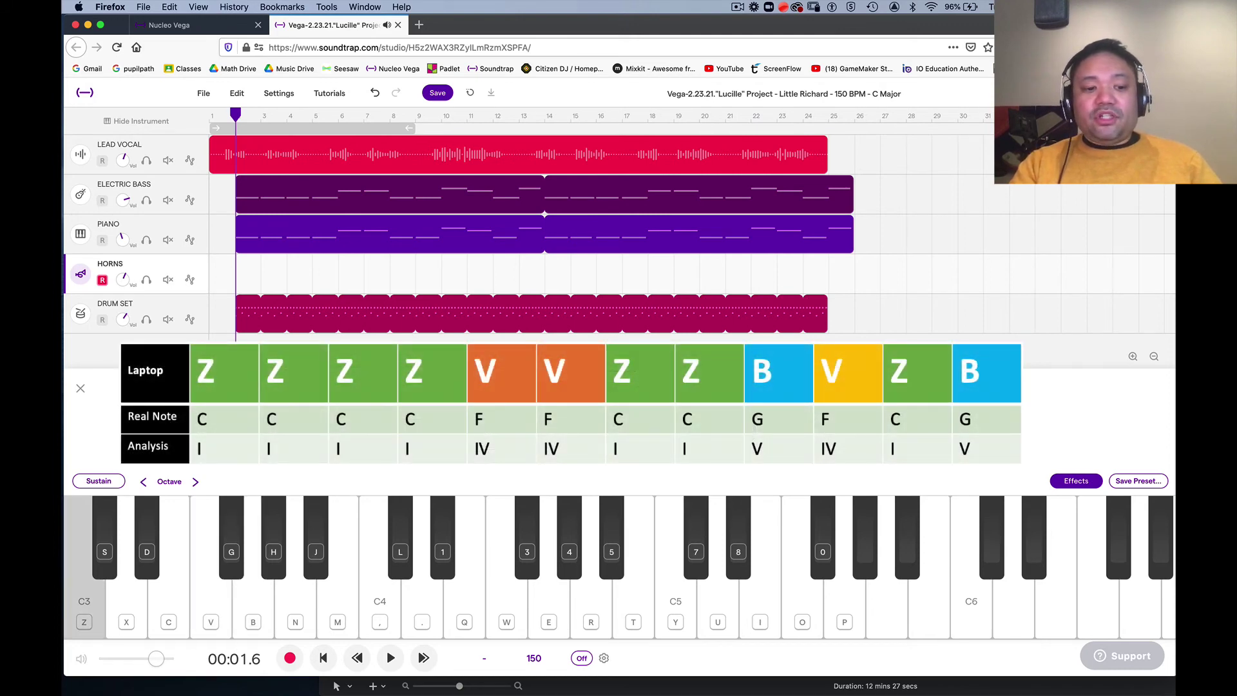
pyautogui.press('v')
pyautogui.press('b')
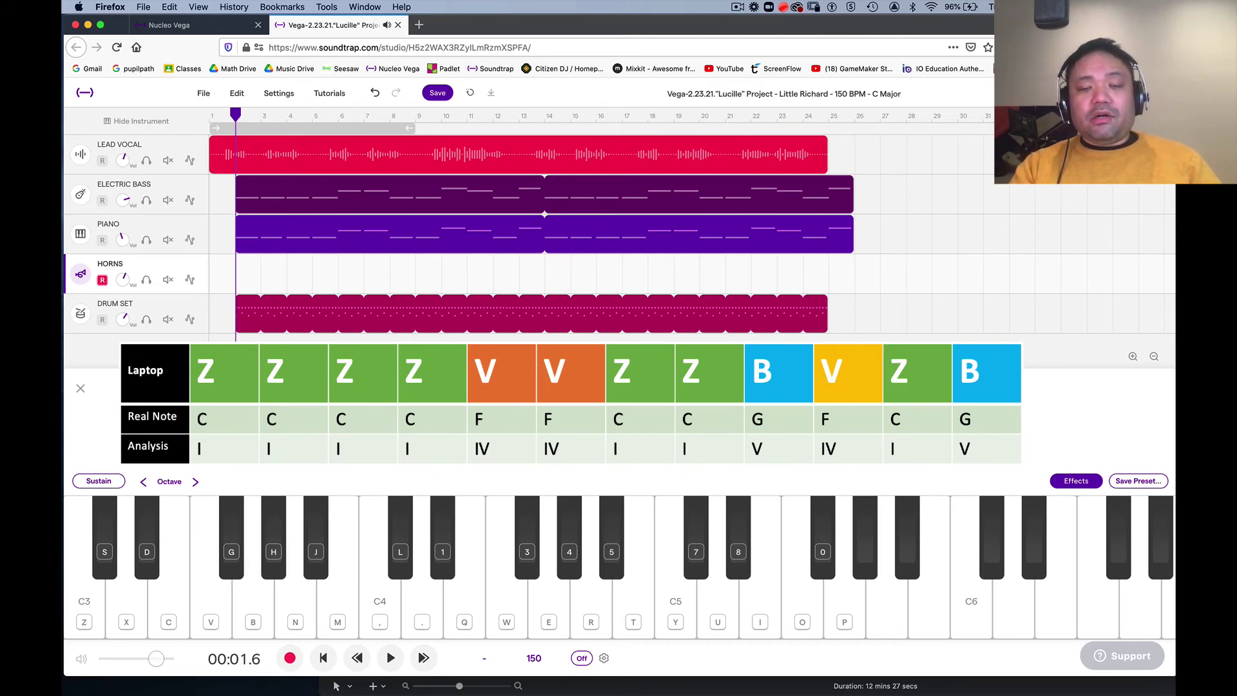
# - Practise single horn notes without recording: C3 three times, F once and C3 twice
pyautogui.press('z')
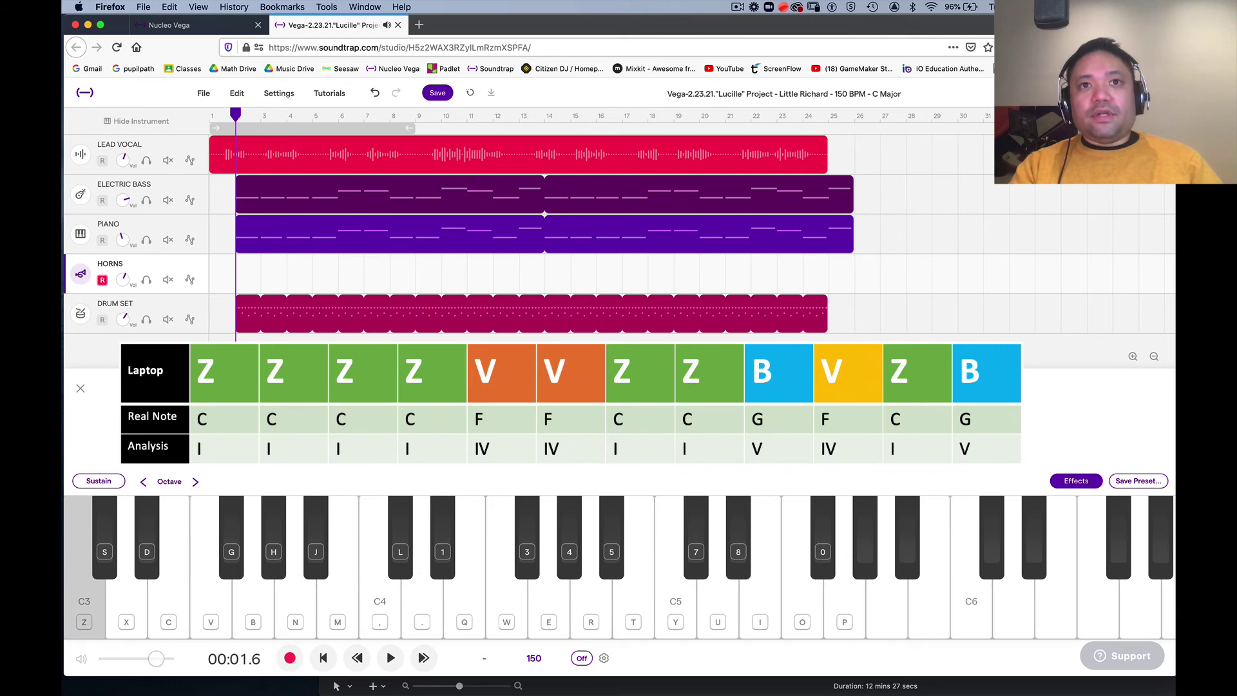
pyautogui.press('z')
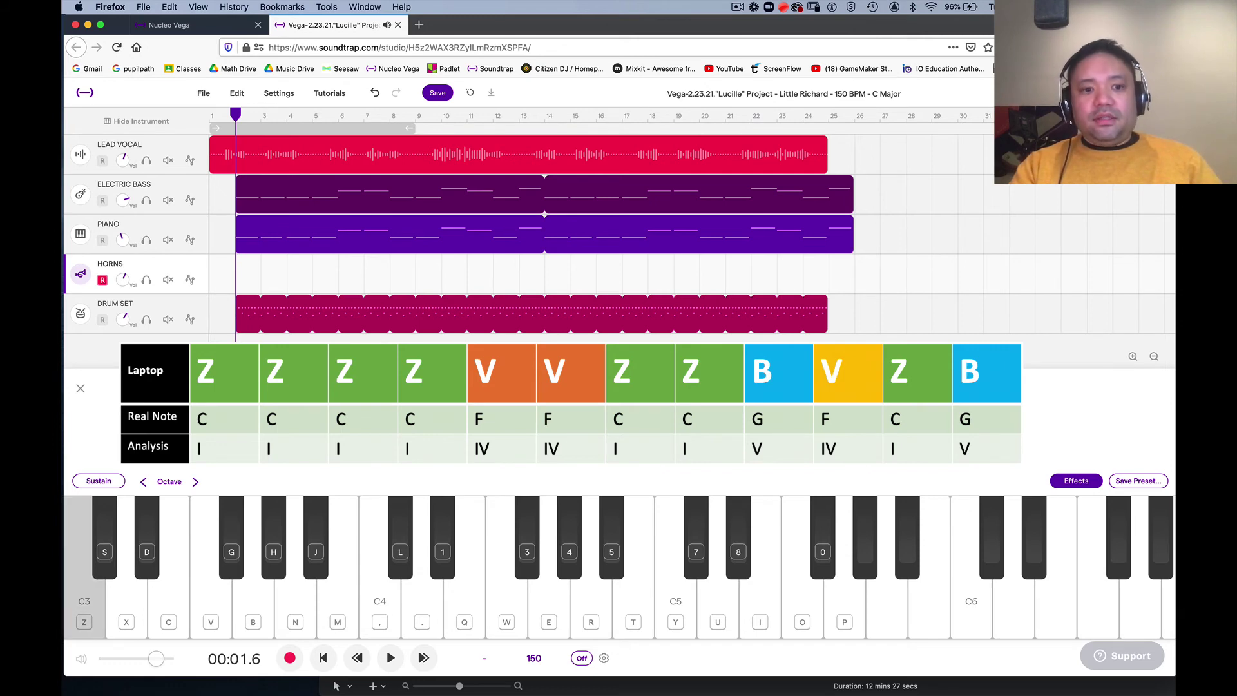
pyautogui.press('z')
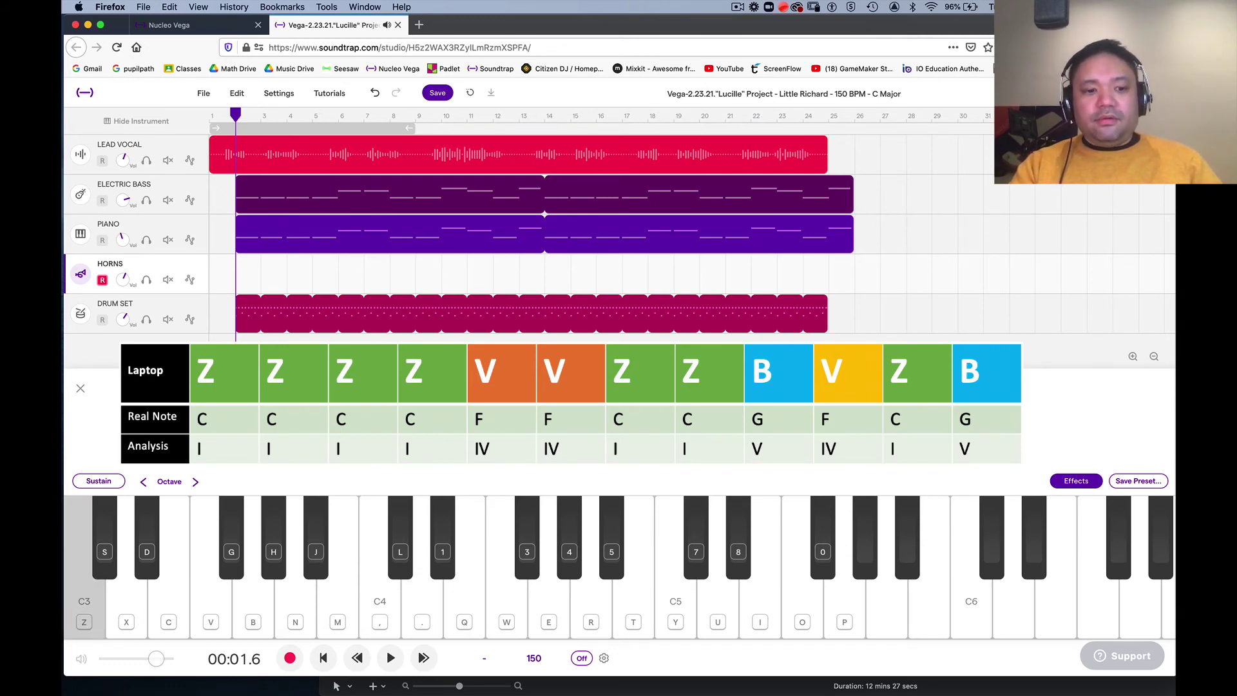
pyautogui.press('v')
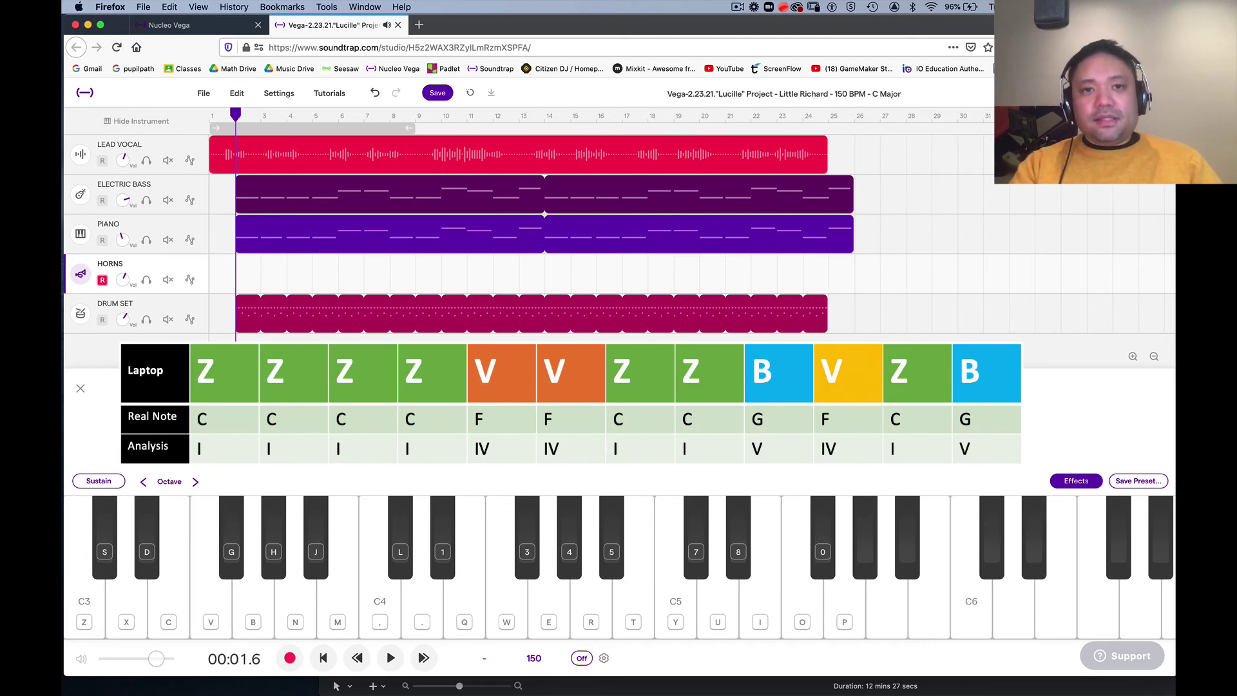
pyautogui.press('z')
pyautogui.press('z')
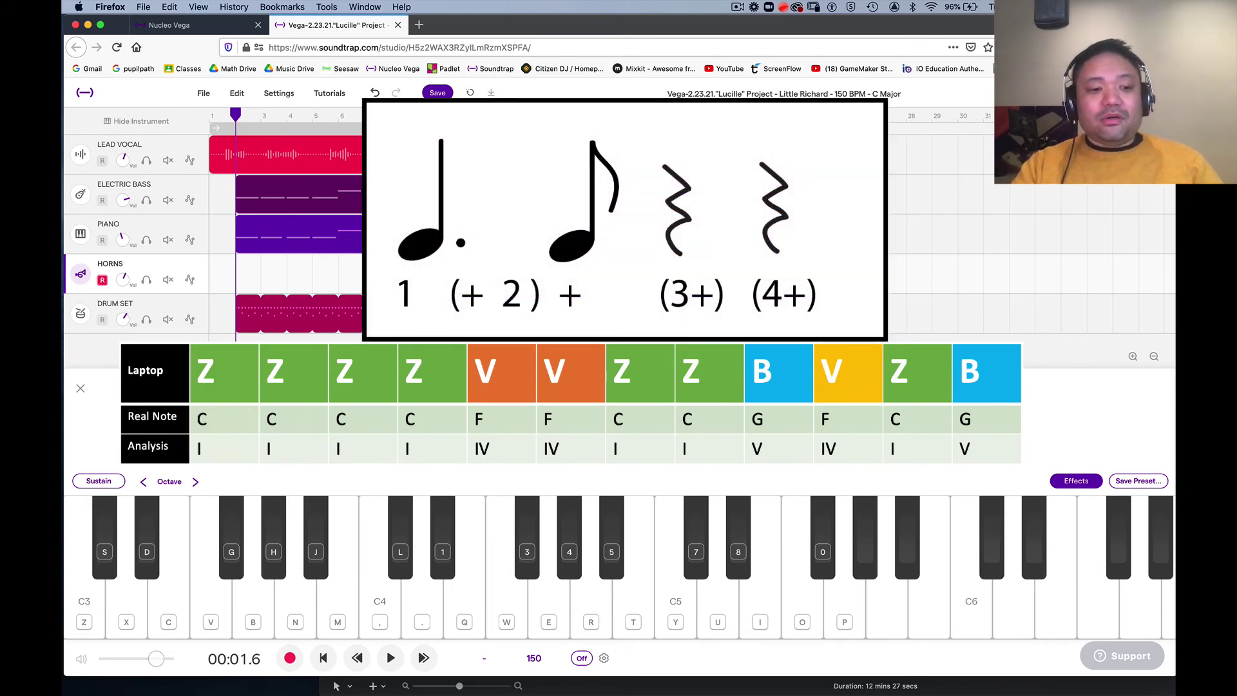
# - Practise the horn rhythm without recording: two C3 notes per bar through the first four bars of the progression
pyautogui.press('z')
pyautogui.press('z')
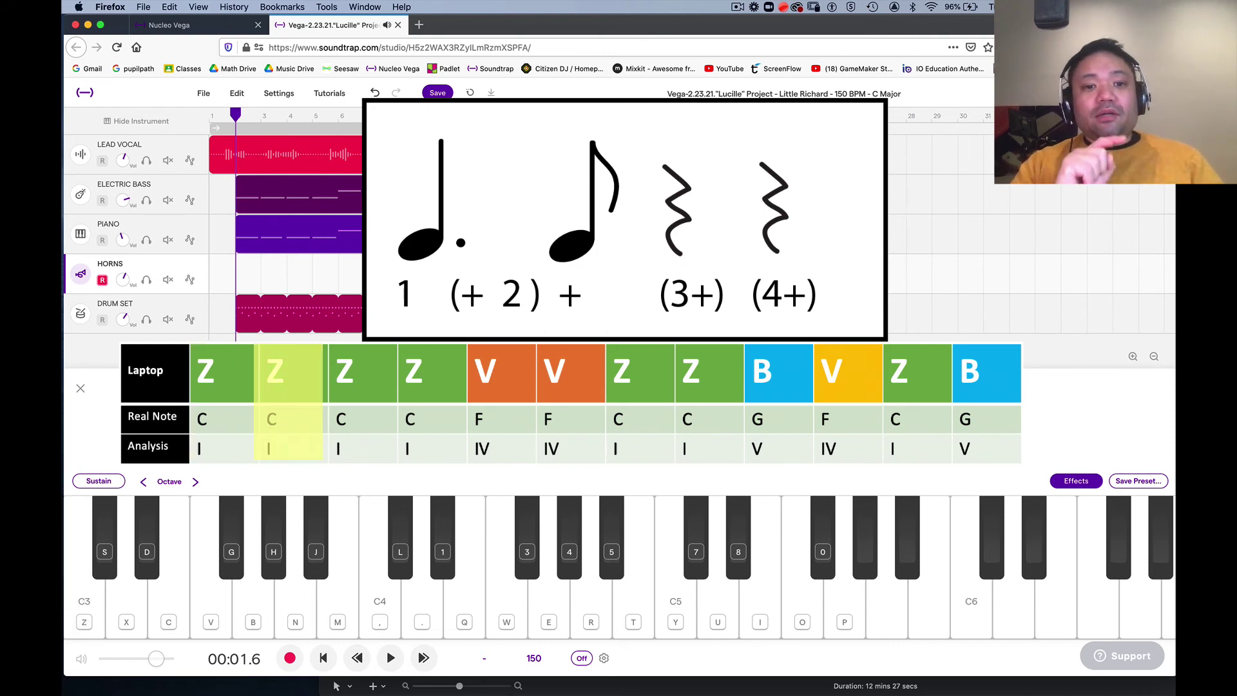
pyautogui.press('z')
pyautogui.press('z')
pyautogui.press('z')
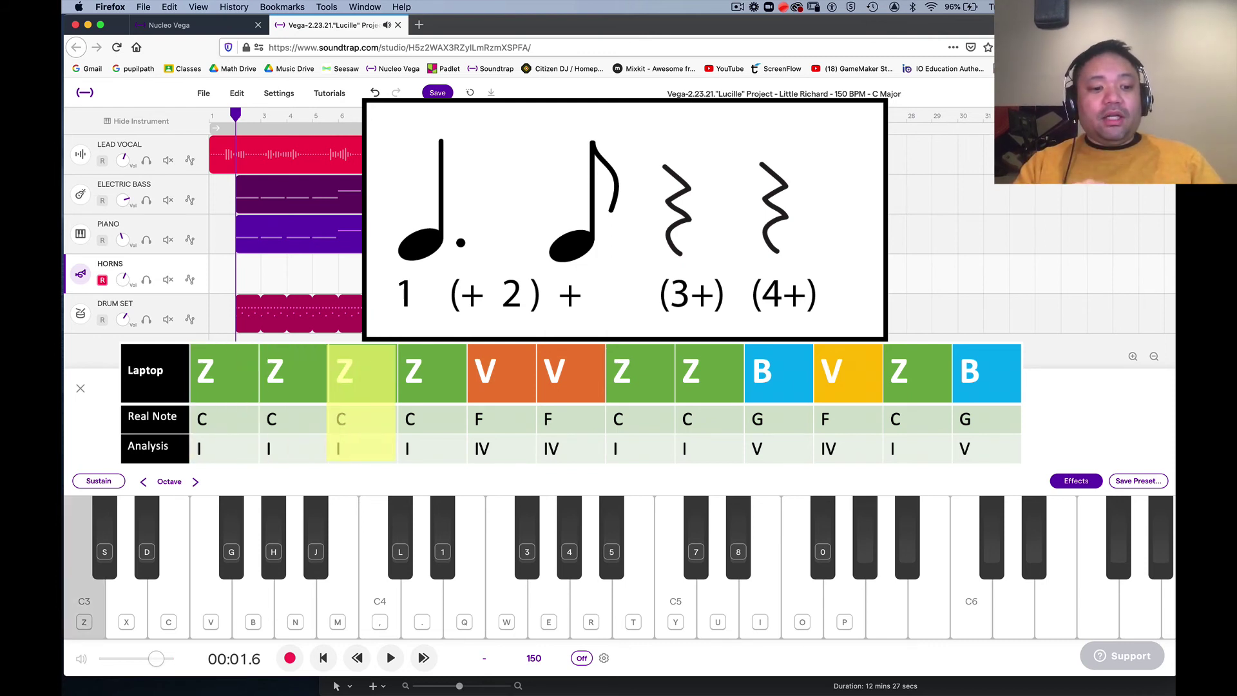
pyautogui.press('z')
pyautogui.press('z')
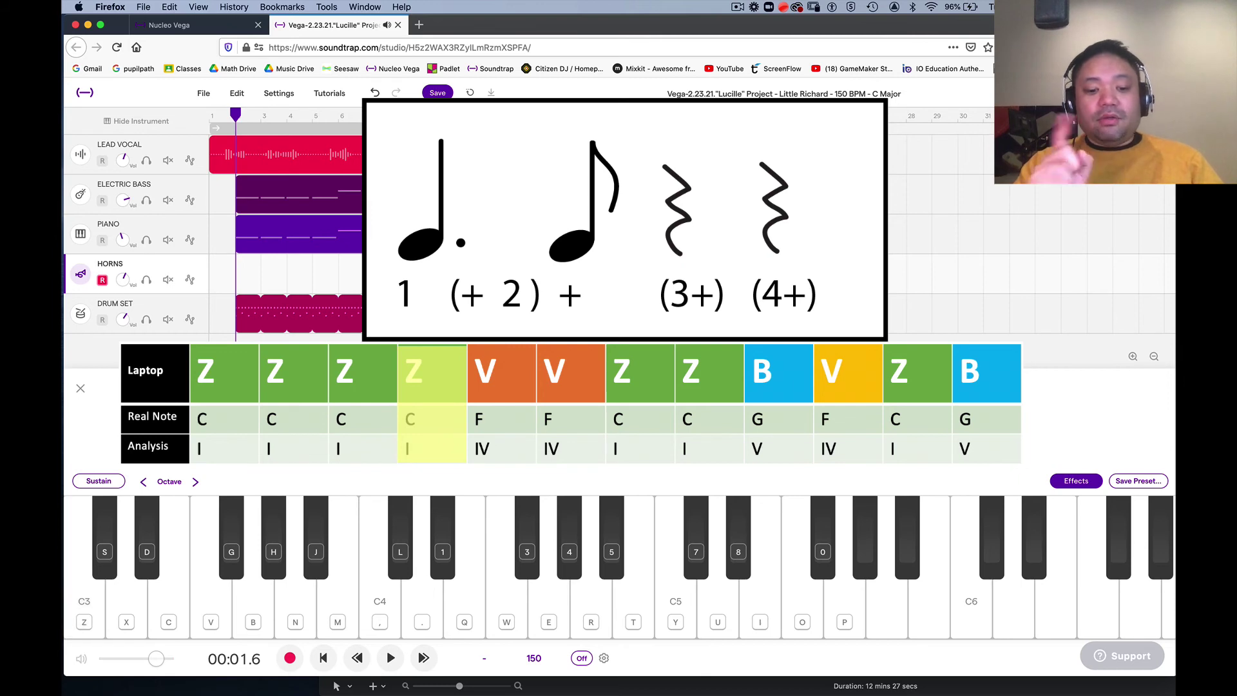
pyautogui.press('z')
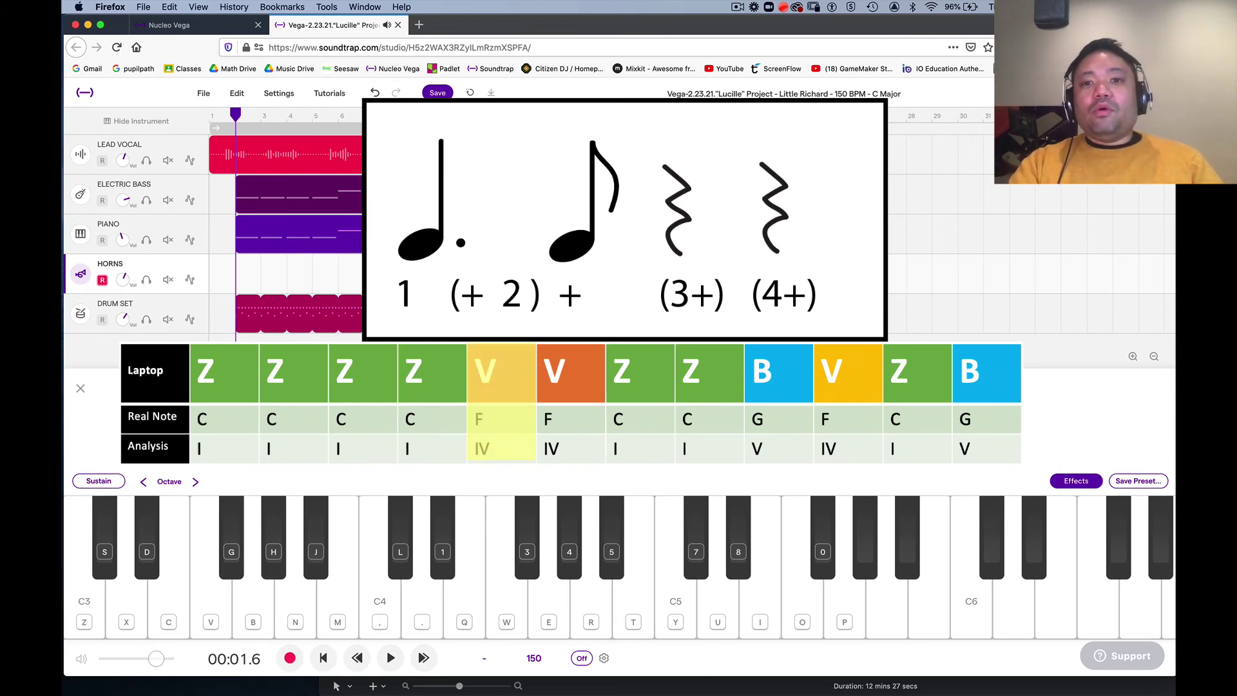
# - Practise bars five to eight without recording: two bars of F followed by two bars of C3 in the same rhythm
pyautogui.press('v')
pyautogui.press('v')
pyautogui.press('v')
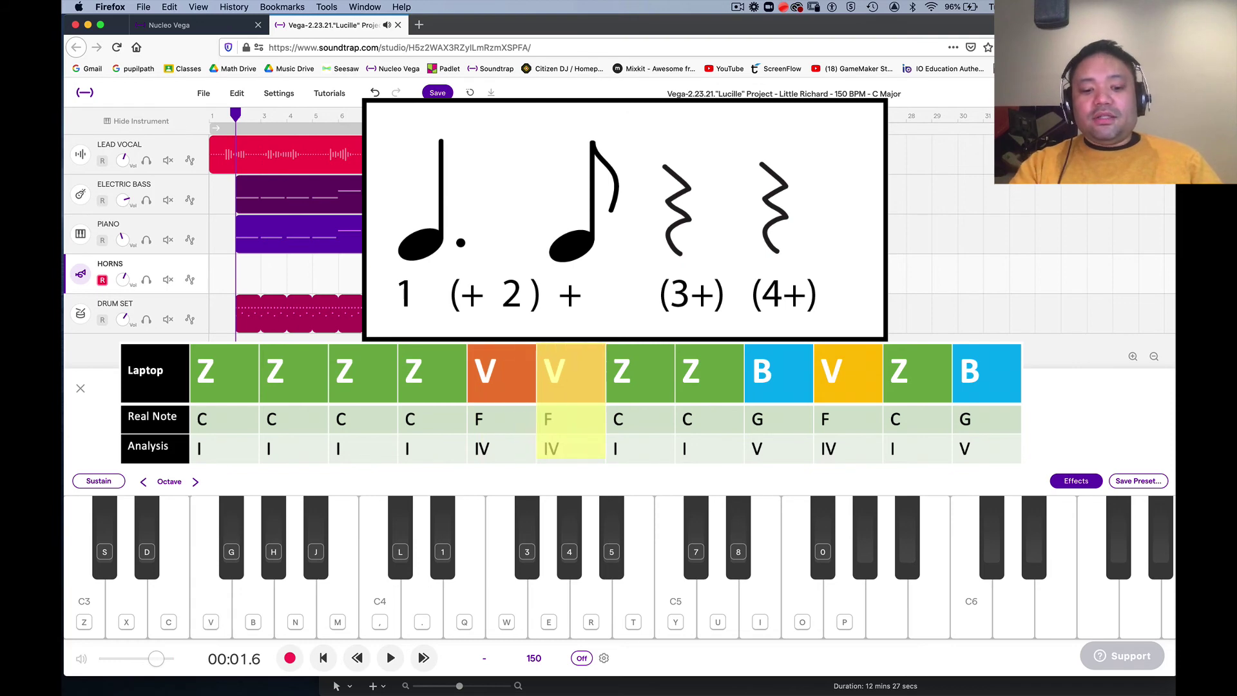
pyautogui.press('v')
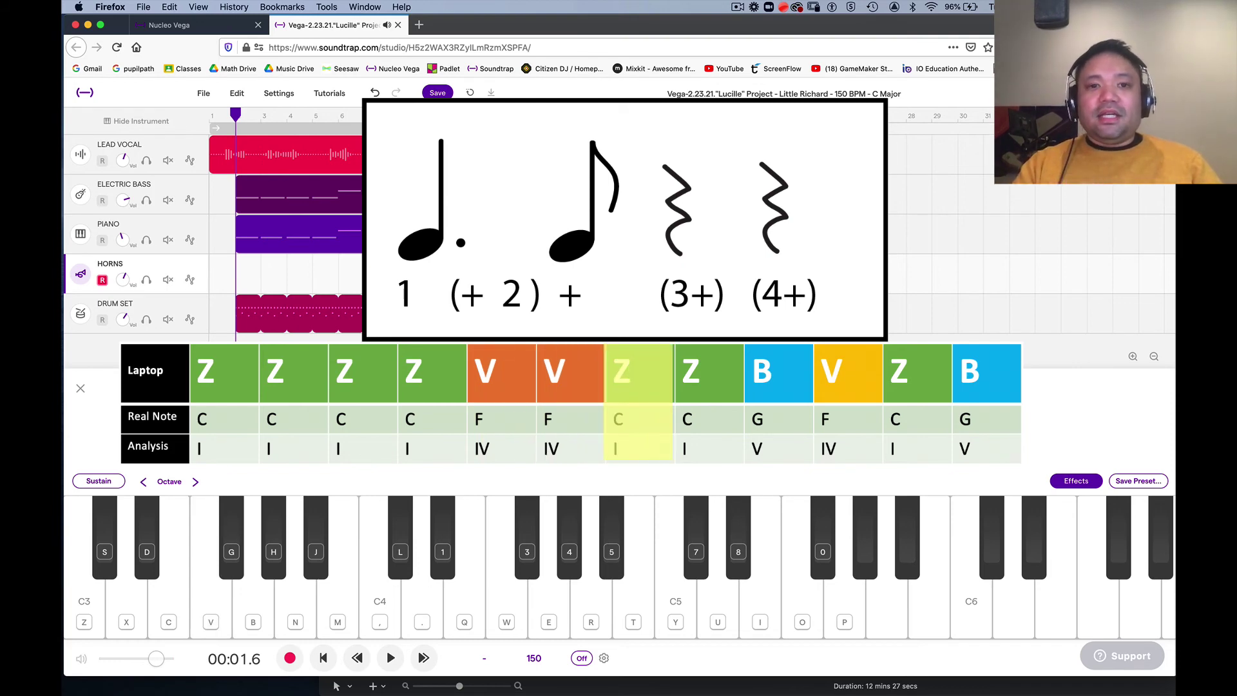
pyautogui.press('z')
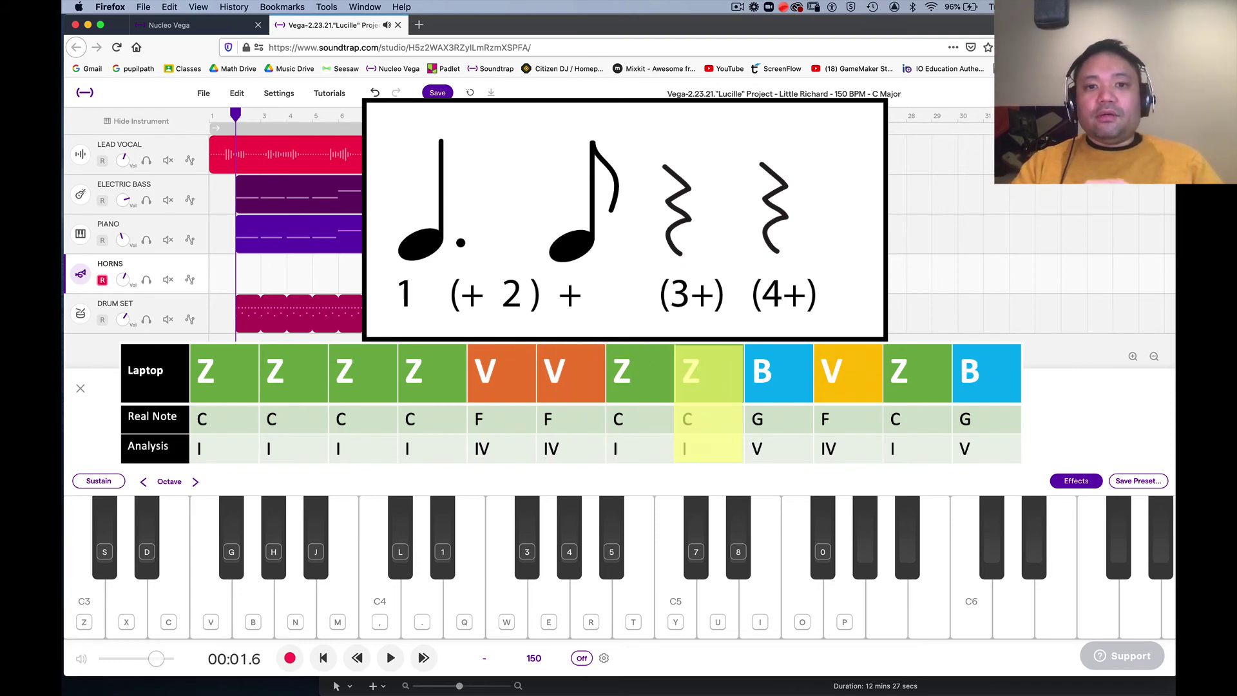
pyautogui.press('z')
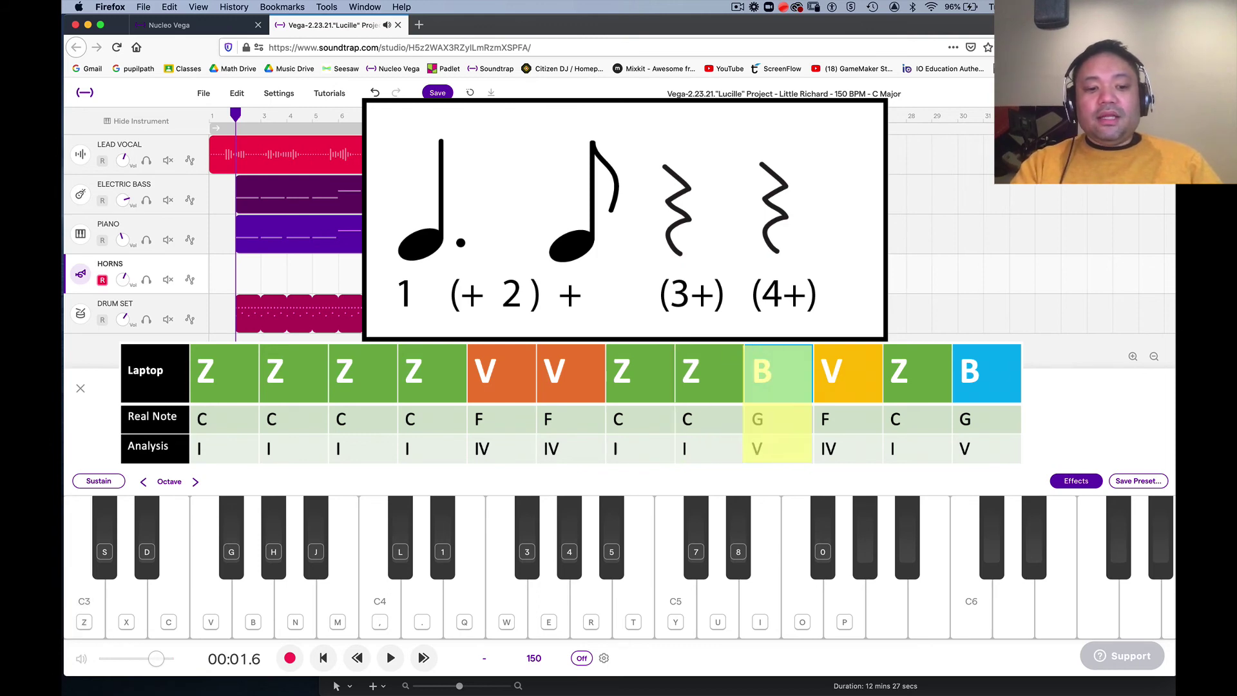
# - Practise the last four bars without recording, one bar each of G, F, C3 and G in the same rhythm
pyautogui.press('b')
pyautogui.press('b')
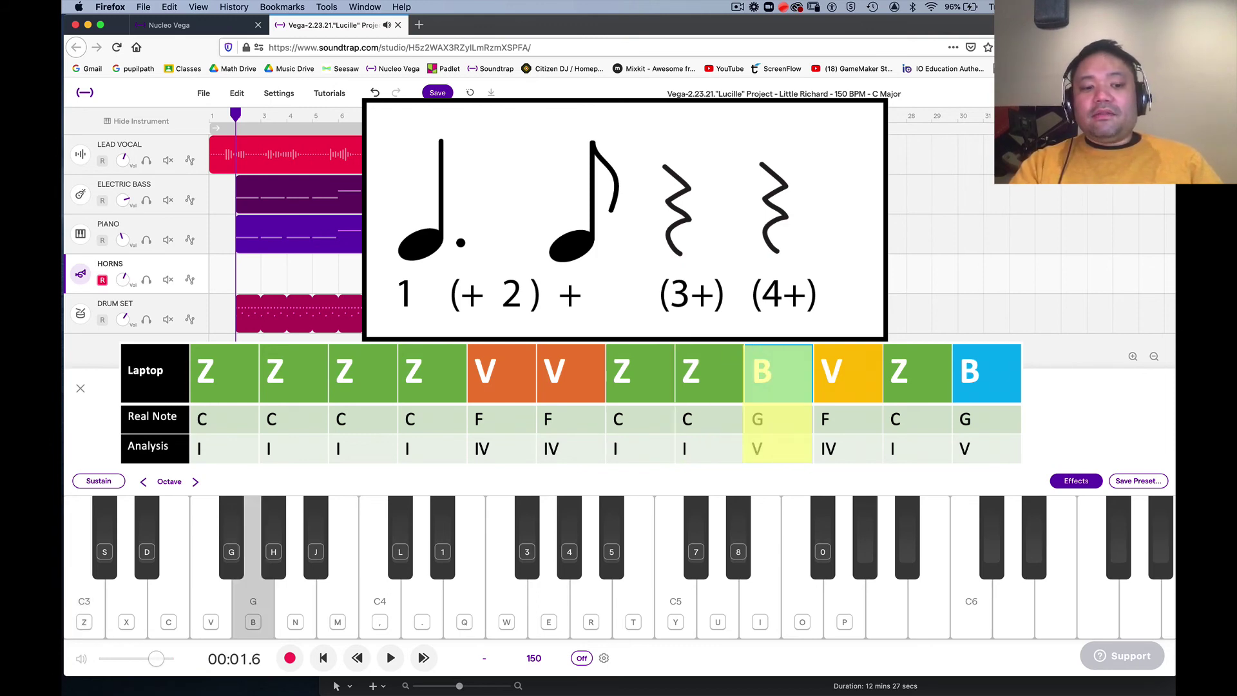
pyautogui.press('v')
pyautogui.press('v')
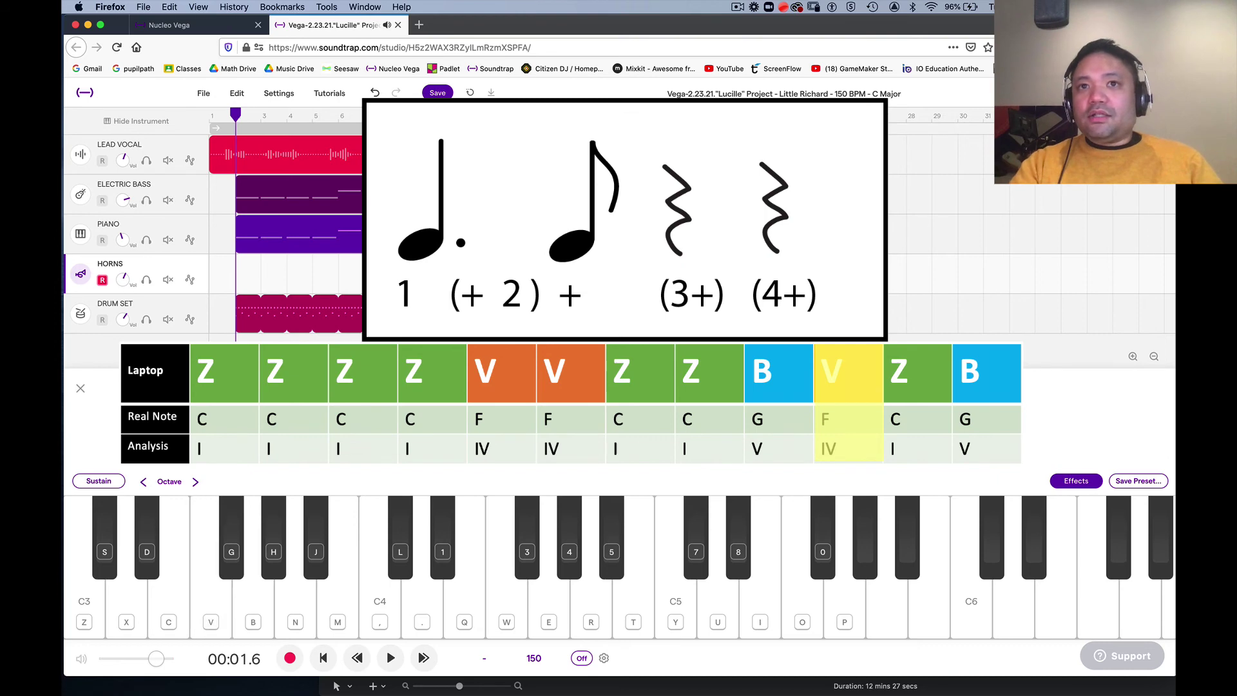
pyautogui.press('z')
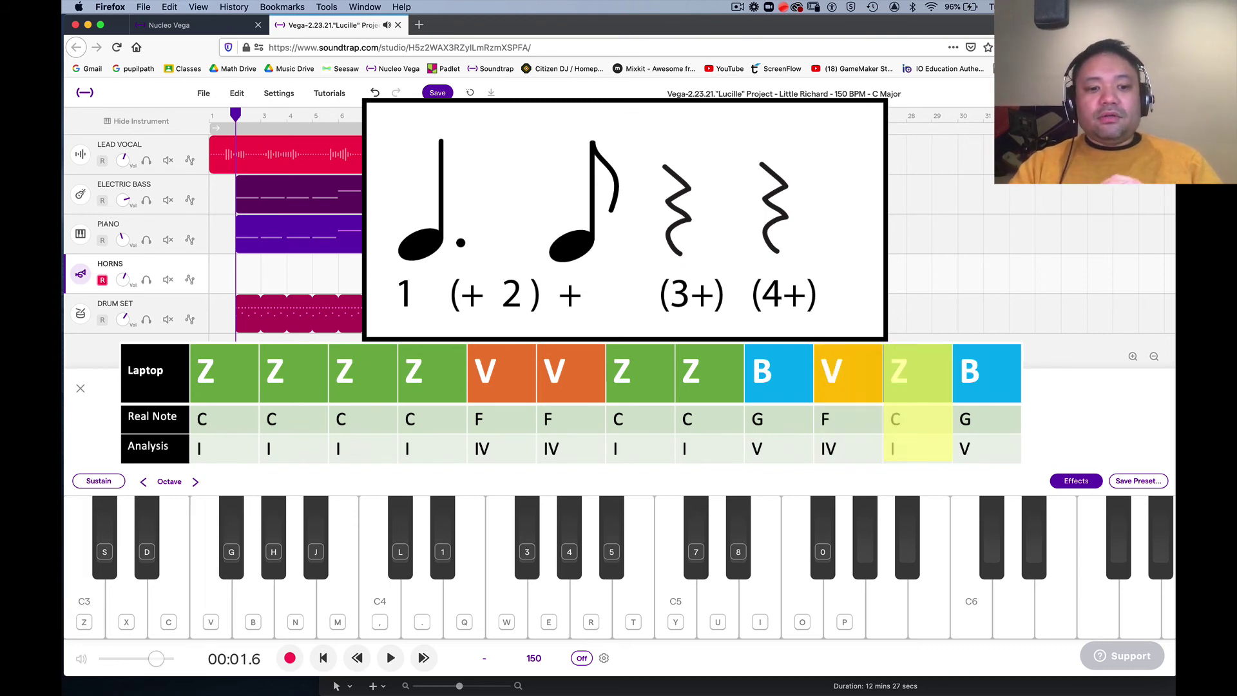
pyautogui.press('z')
pyautogui.press('b')
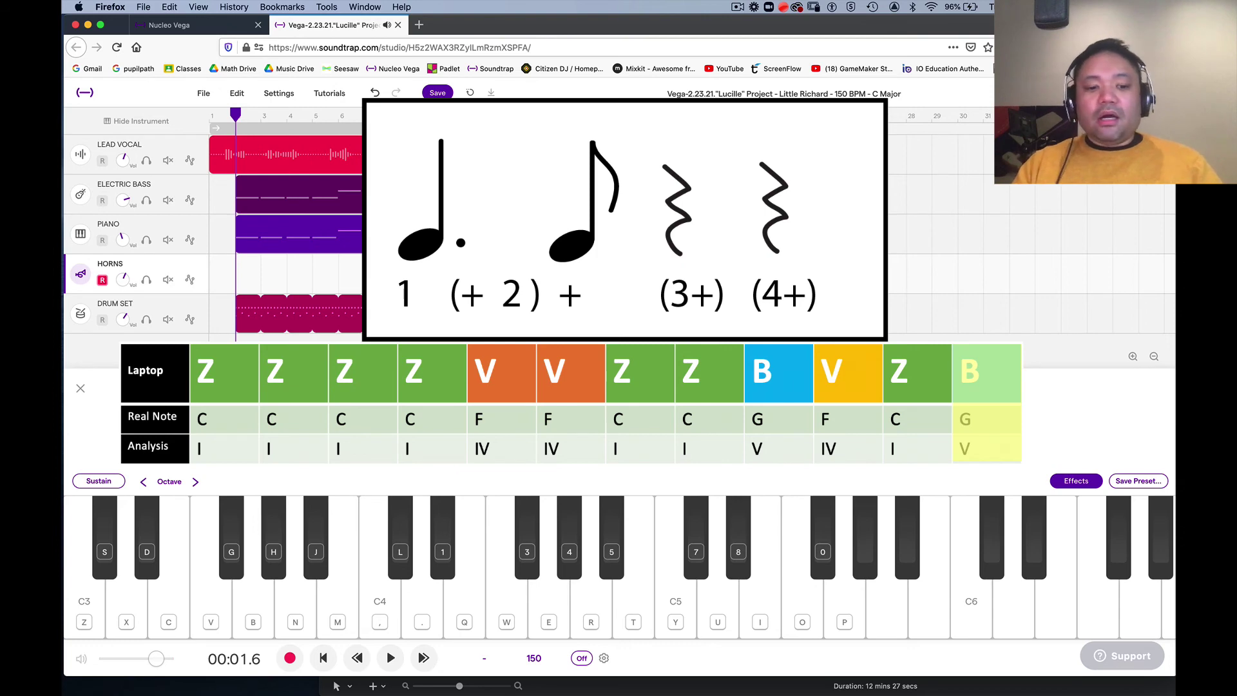
# - Start recording the Horns track from measure 2, playing C3 twice per bar for four bars as a dotted quarter and eighth note
pyautogui.click(324, 658)
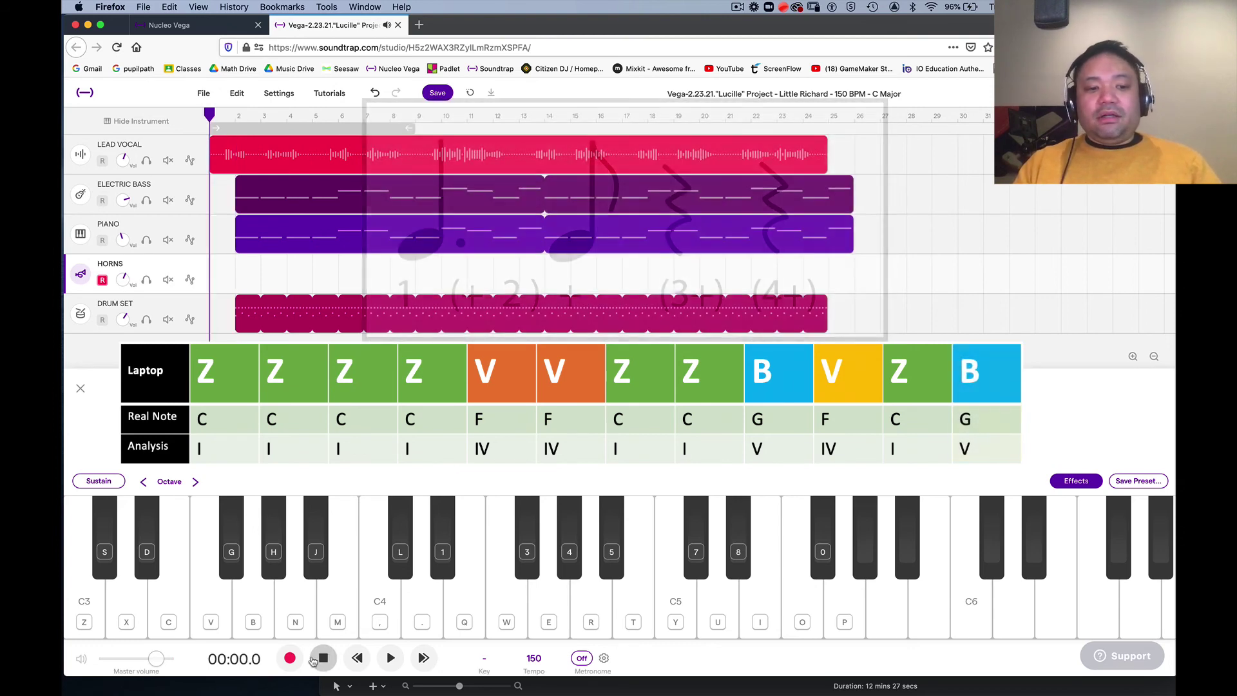
pyautogui.click(210, 114)
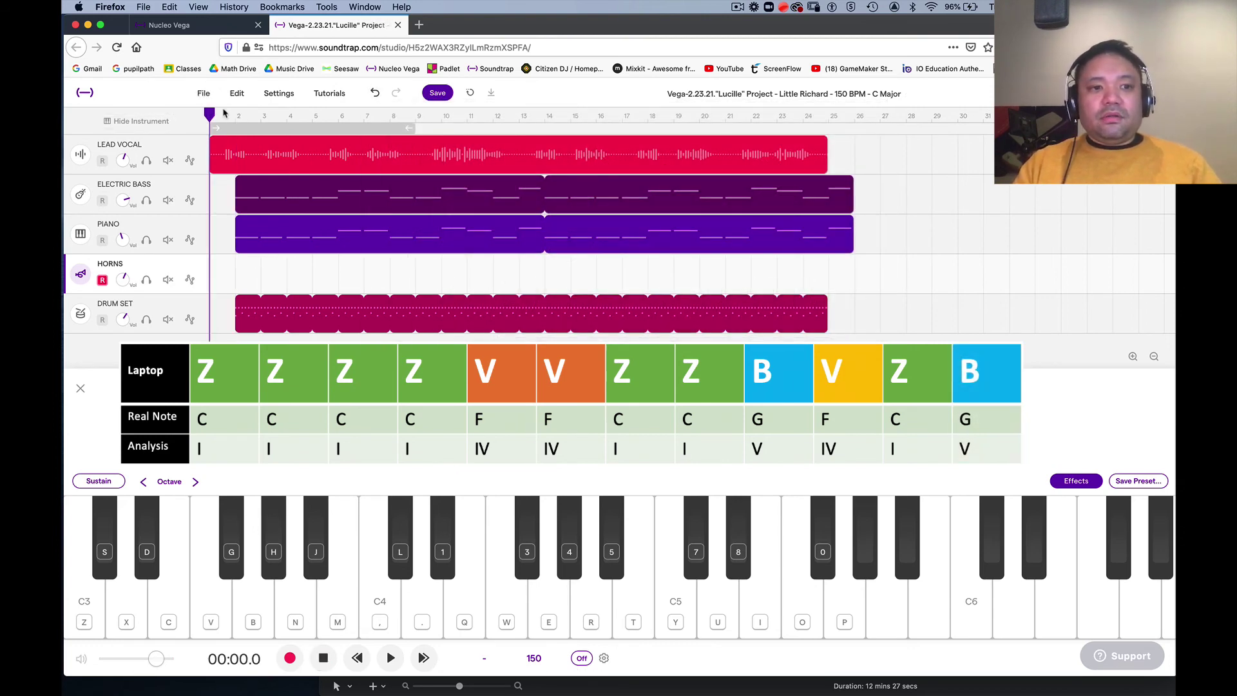
pyautogui.click(230, 114)
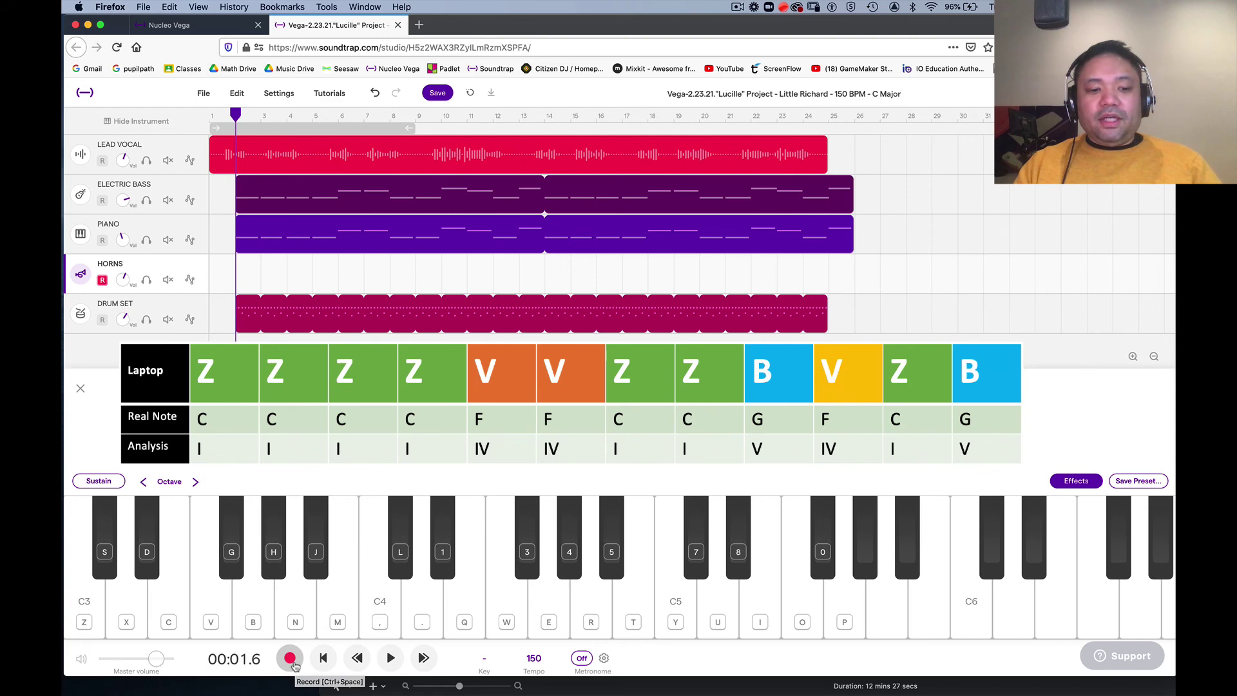
pyautogui.click(290, 658)
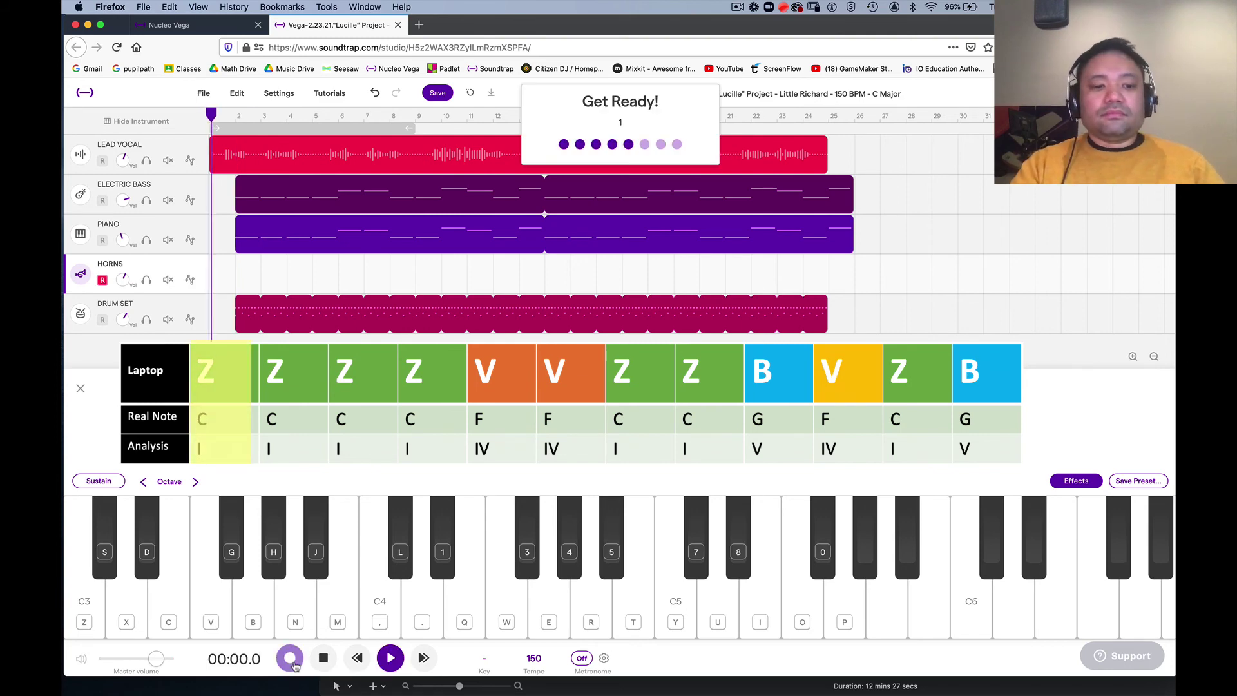
pyautogui.press('z')
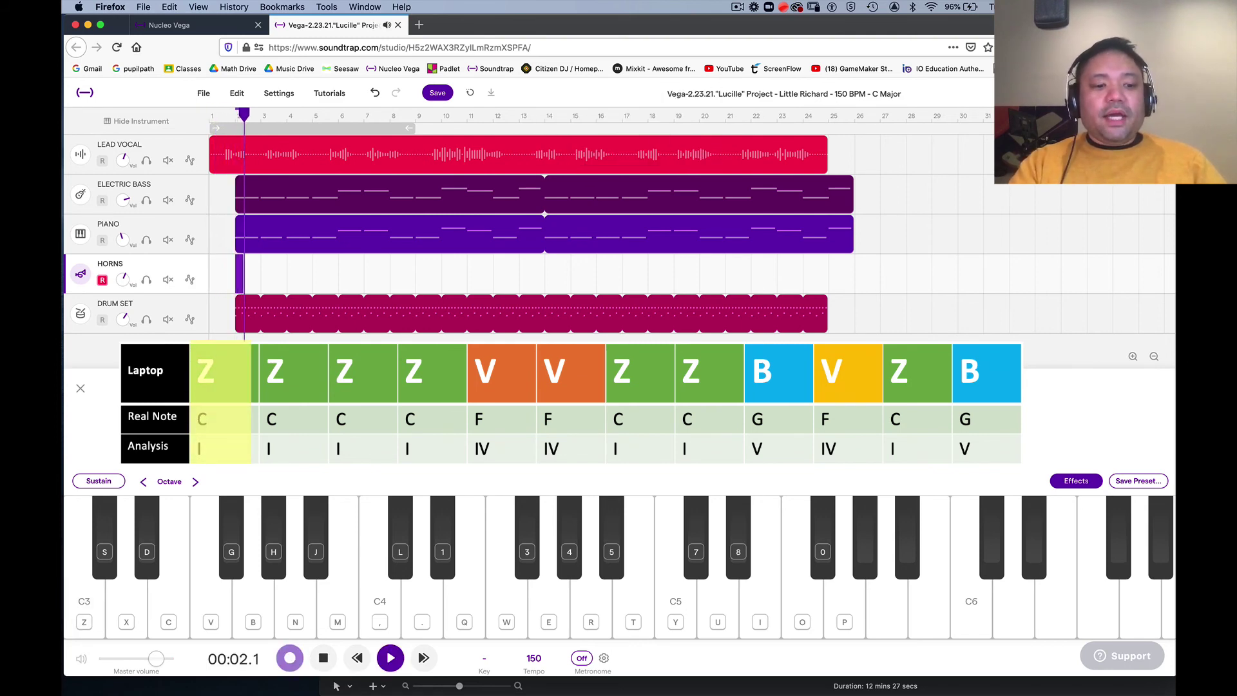
pyautogui.press('z')
pyautogui.press('z')
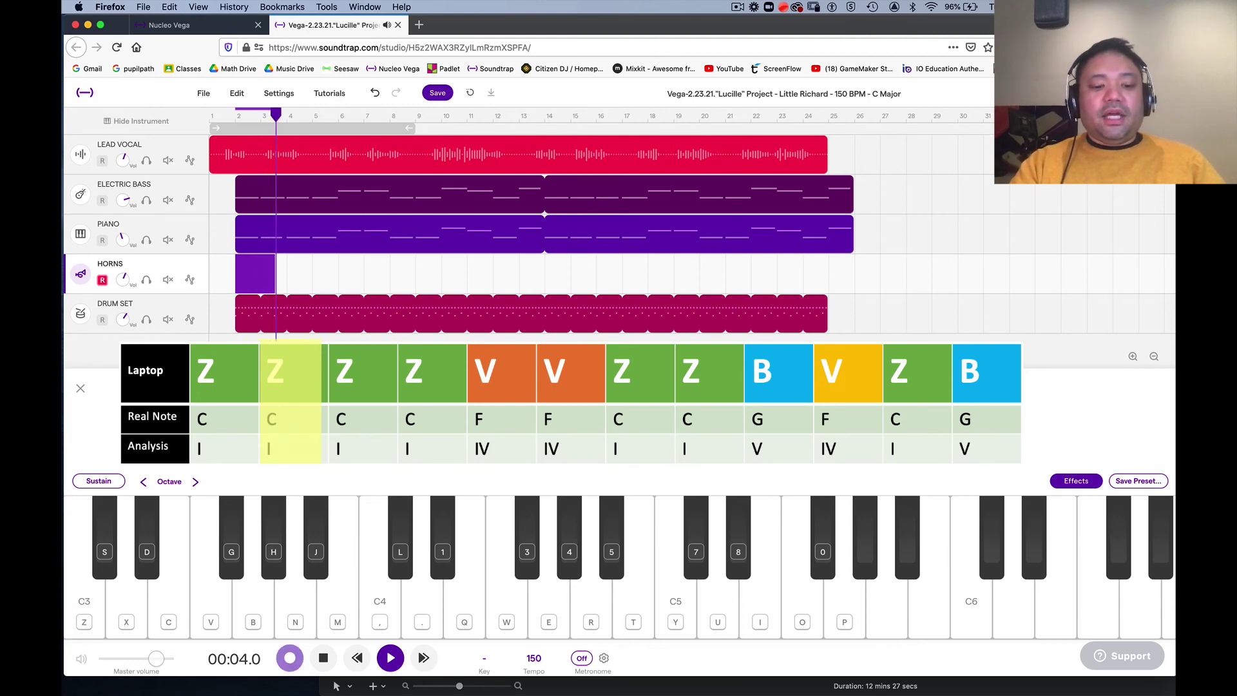
pyautogui.press('z')
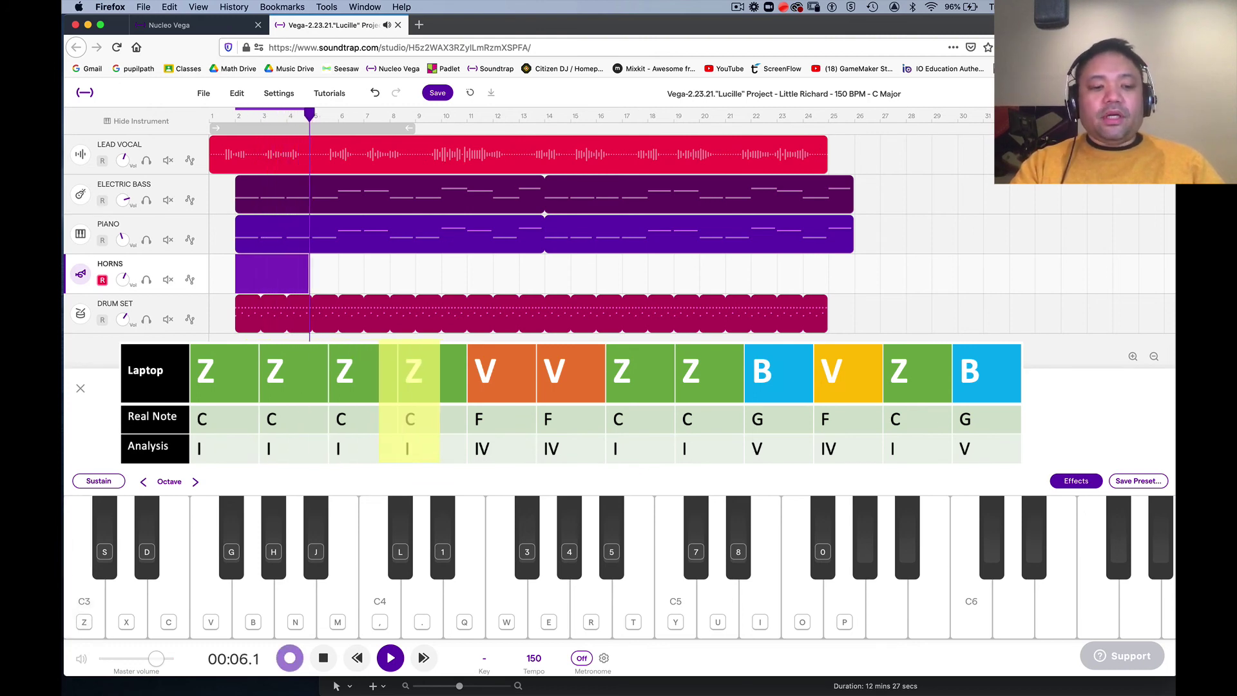
pyautogui.press('z')
pyautogui.press('z')
# - Keep recording the horns in the same rhythm: F twice per bar for two bars, then C3 twice per bar for two bars
pyautogui.press('v')
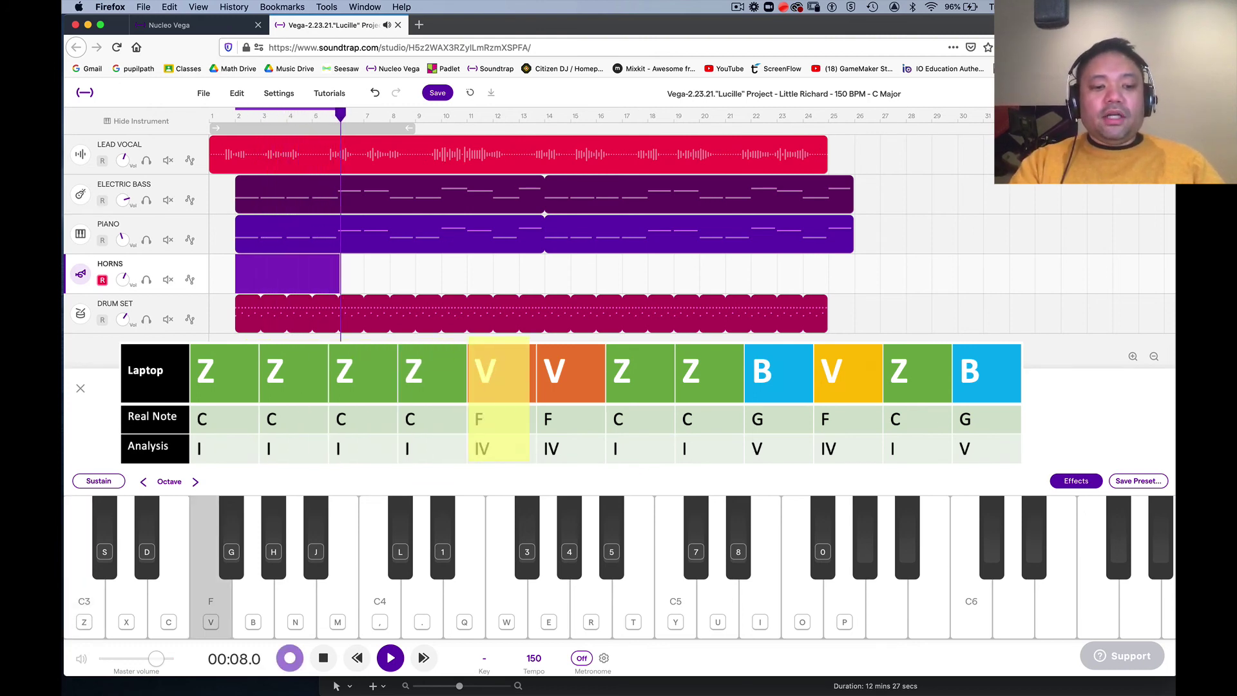
pyautogui.press('v')
pyautogui.press('v')
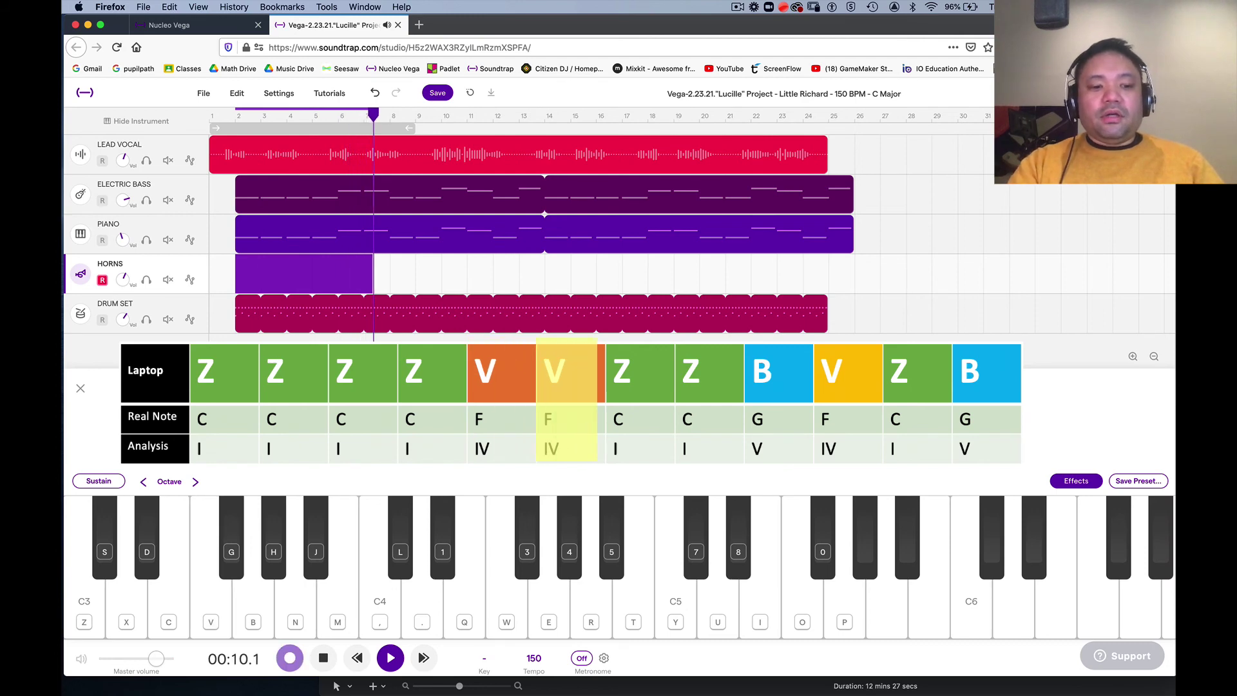
pyautogui.press('v')
pyautogui.press('z')
pyautogui.press('z')
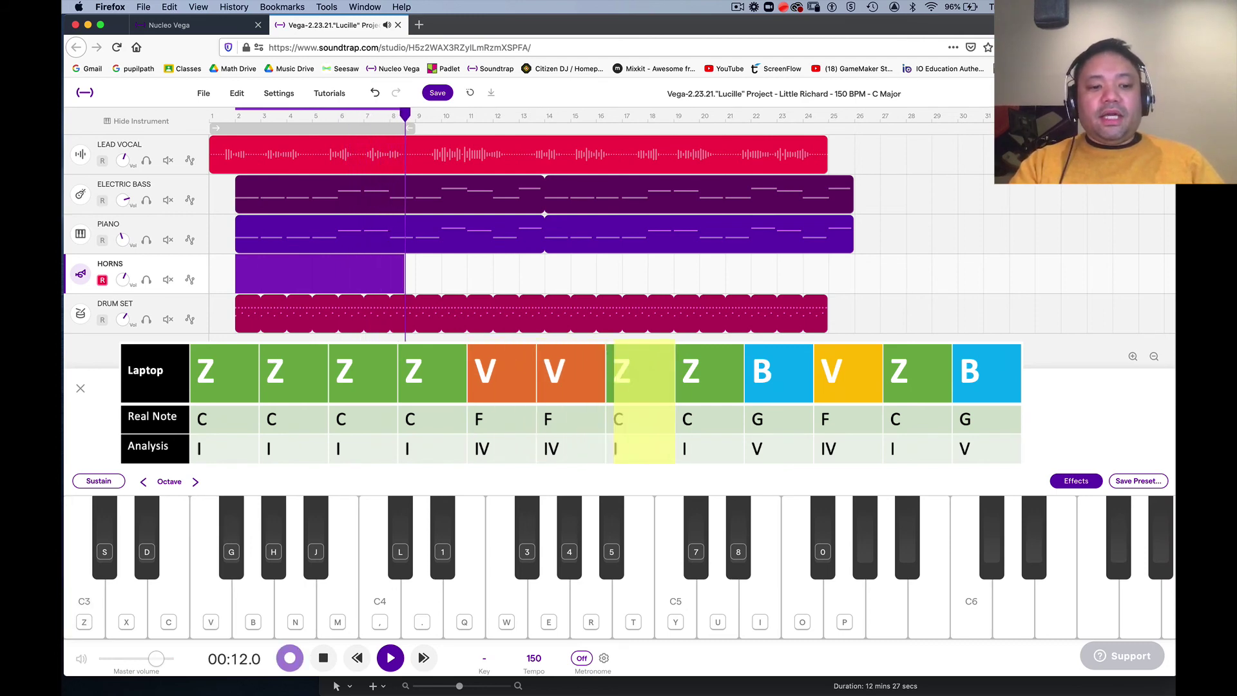
pyautogui.press('z')
pyautogui.press('z')
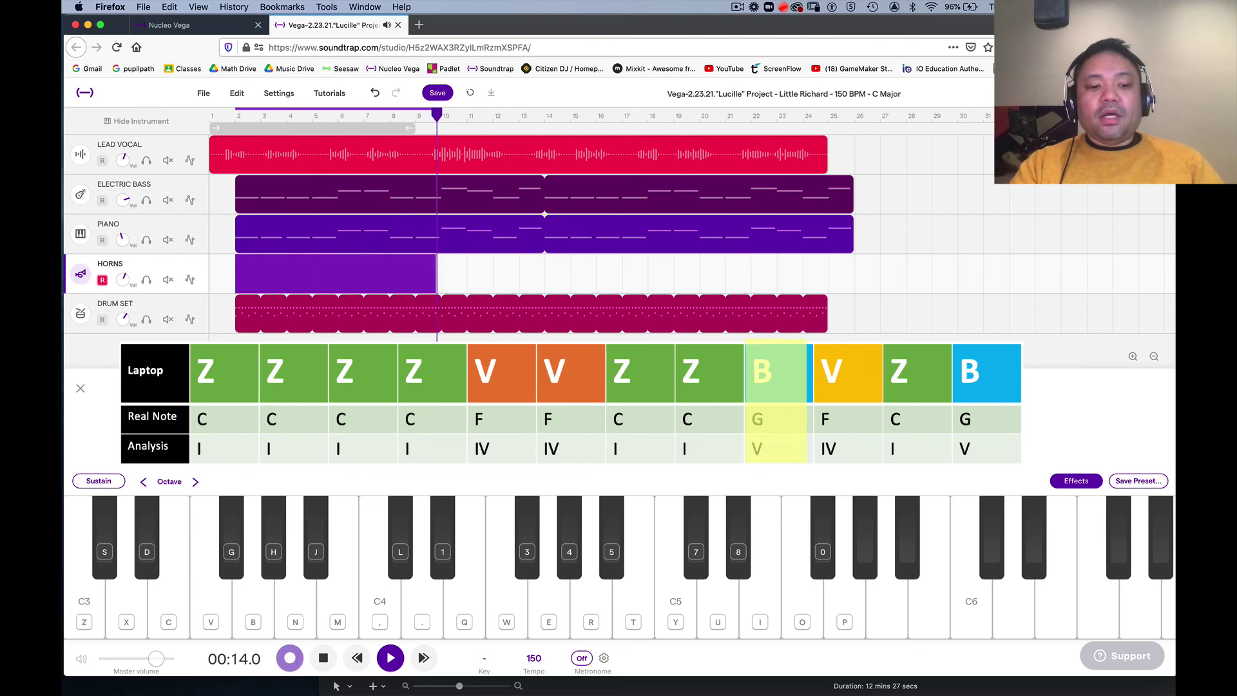
# - Record the final four horn bars with two notes each of G, F, C3 and G, and stop recording
pyautogui.press('b')
pyautogui.press('b')
pyautogui.press('v')
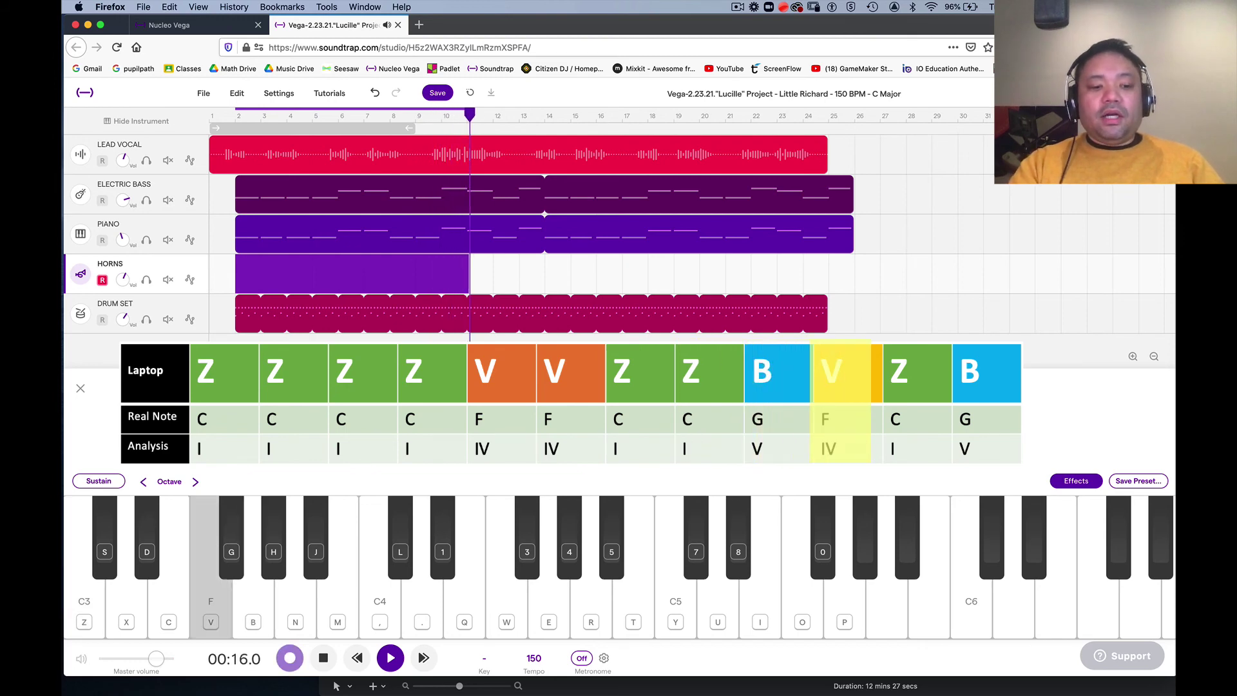
pyautogui.press('v')
pyautogui.press('z')
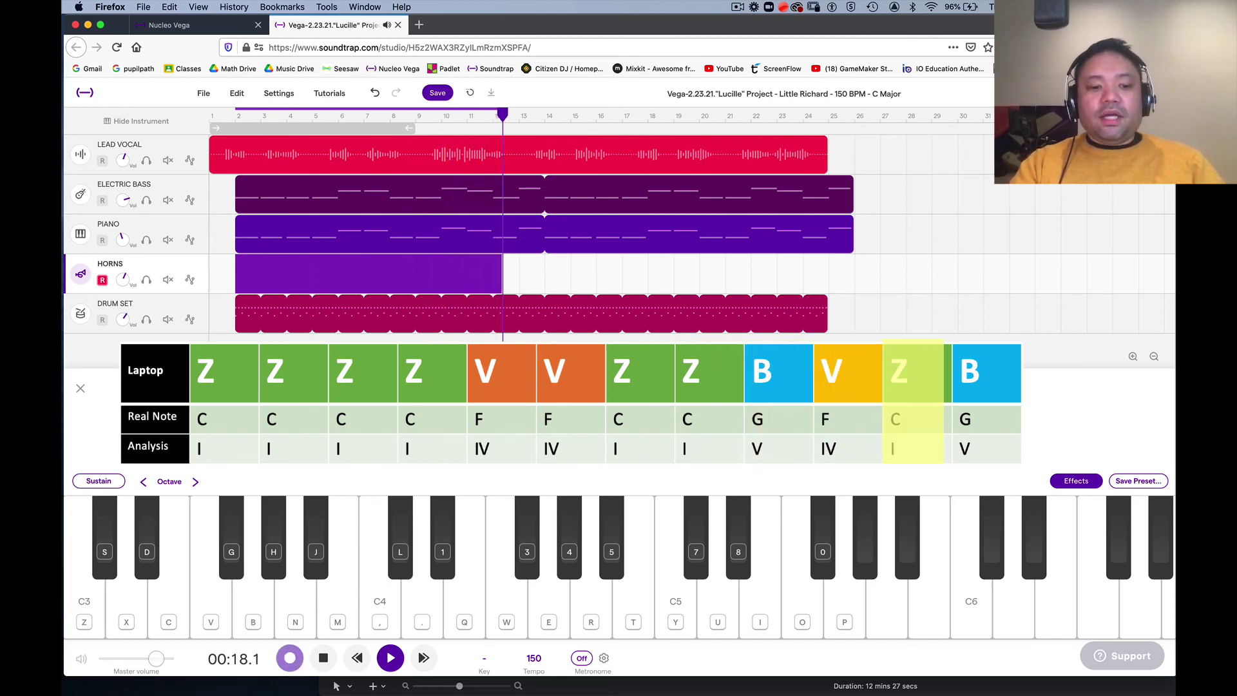
pyautogui.press('z')
pyautogui.press('b')
pyautogui.press('b')
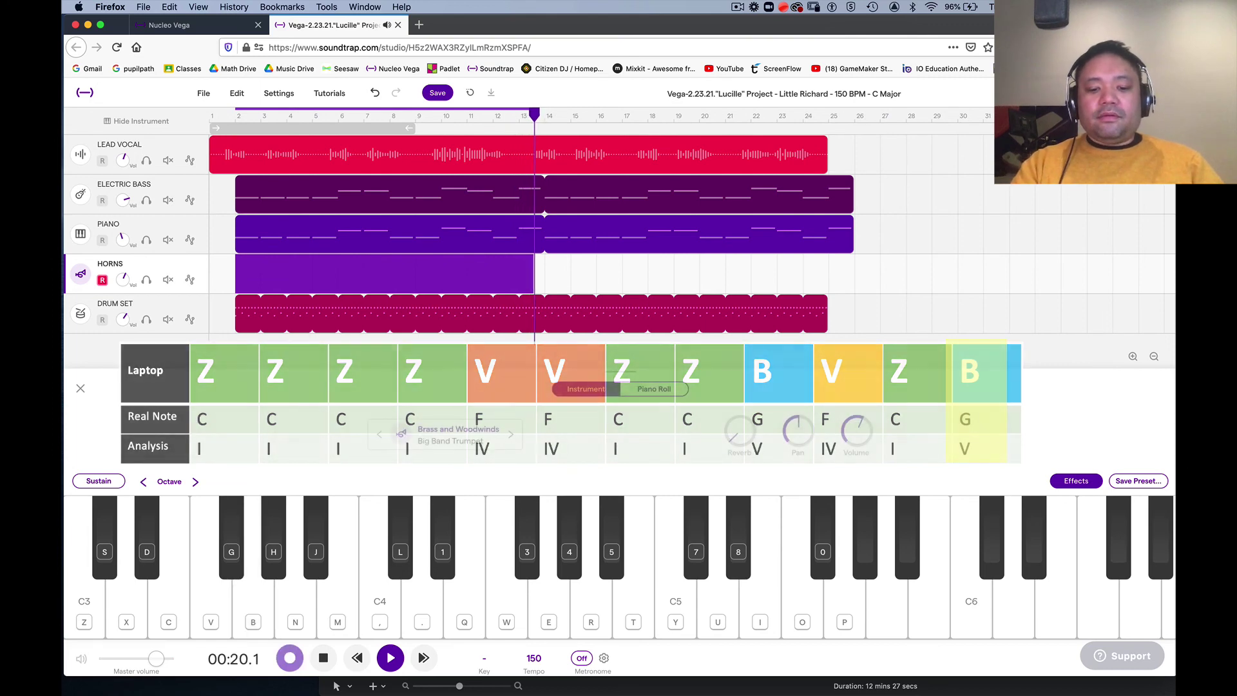
pyautogui.press('space')
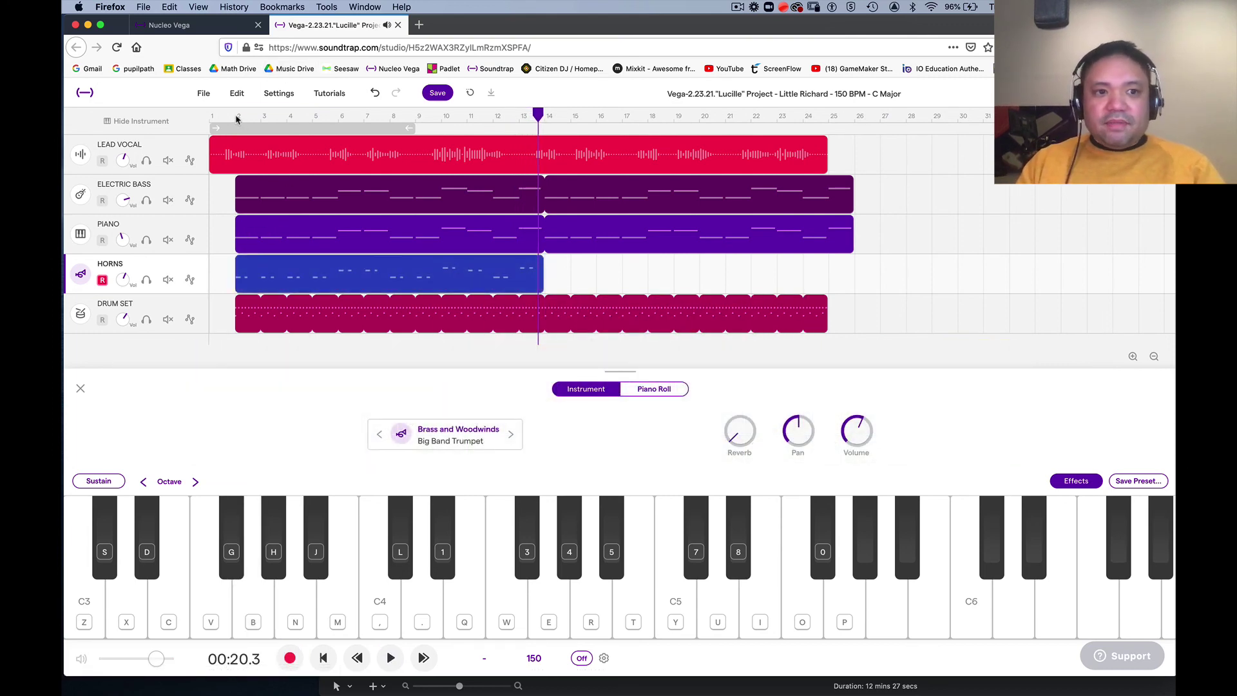
# - Play back the recorded horn part from measure 2 and quantize the Horns region to 1/8
pyautogui.click(237, 118)
pyautogui.press('space')
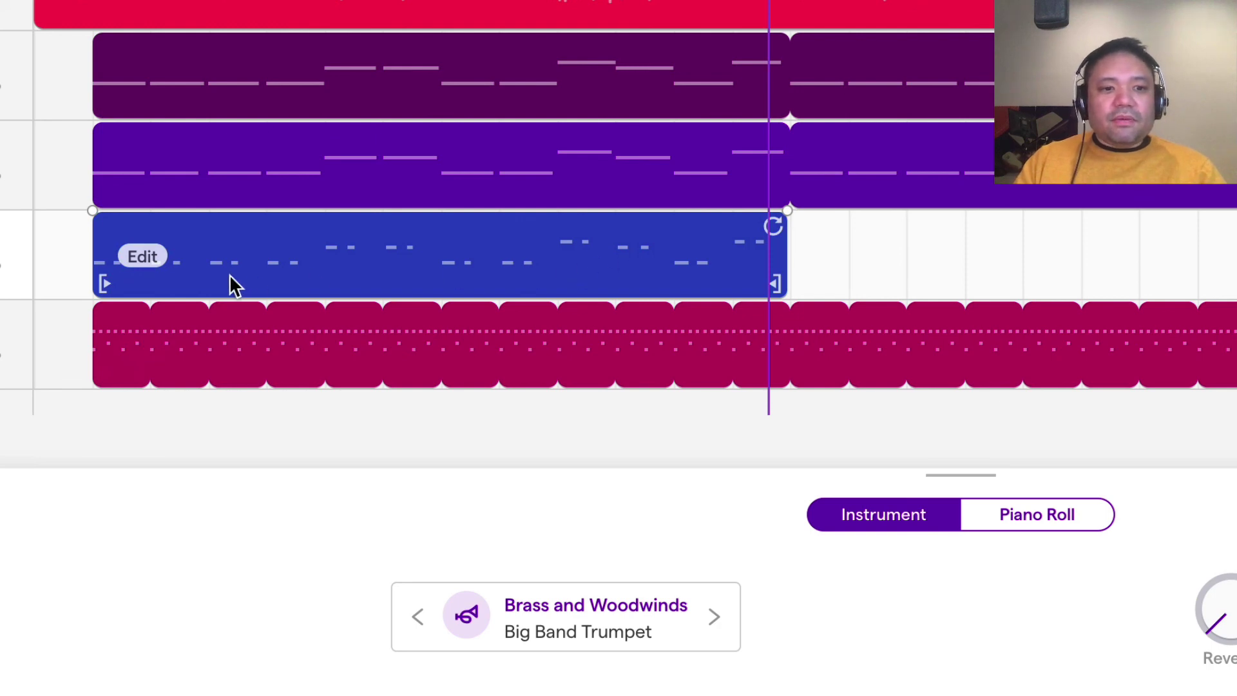
pyautogui.rightClick(150, 269)
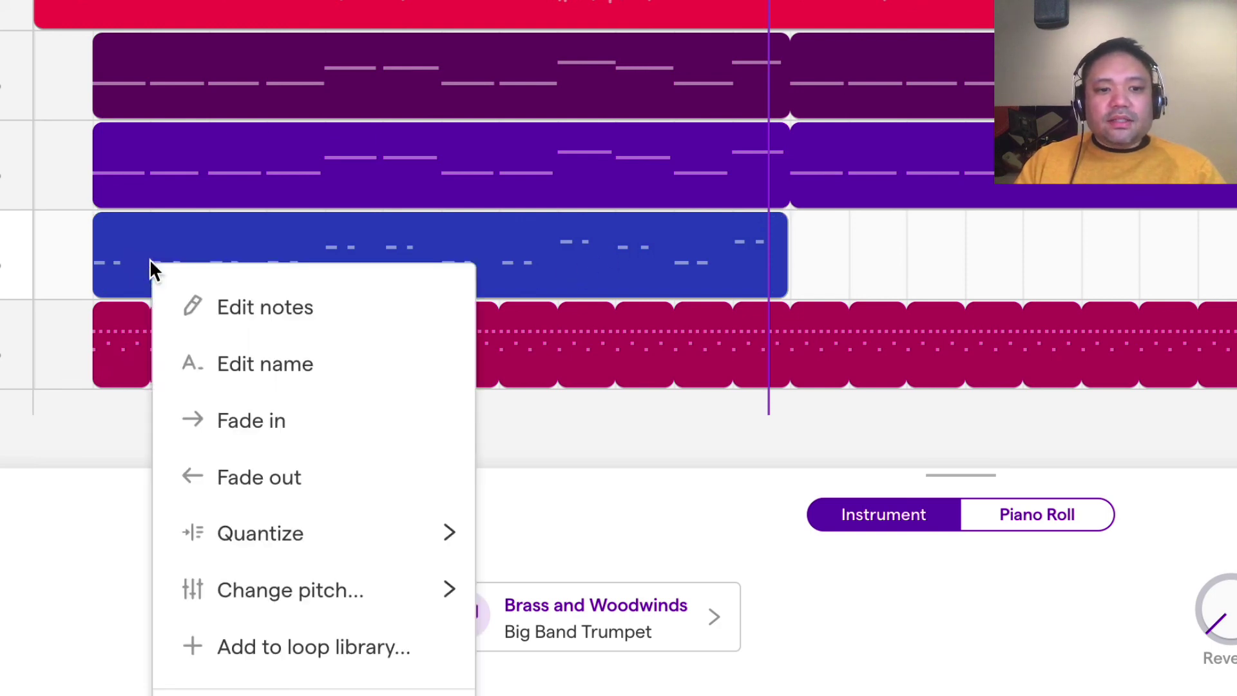
pyautogui.moveTo(225, 527)
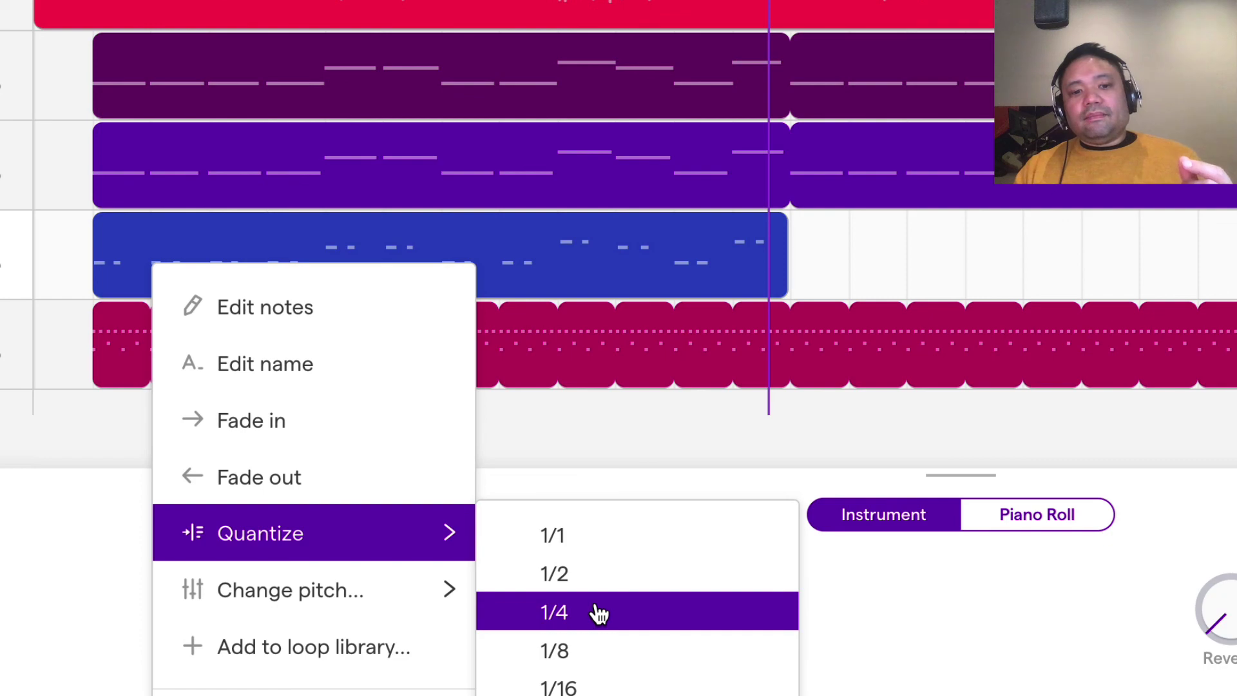
pyautogui.click(598, 652)
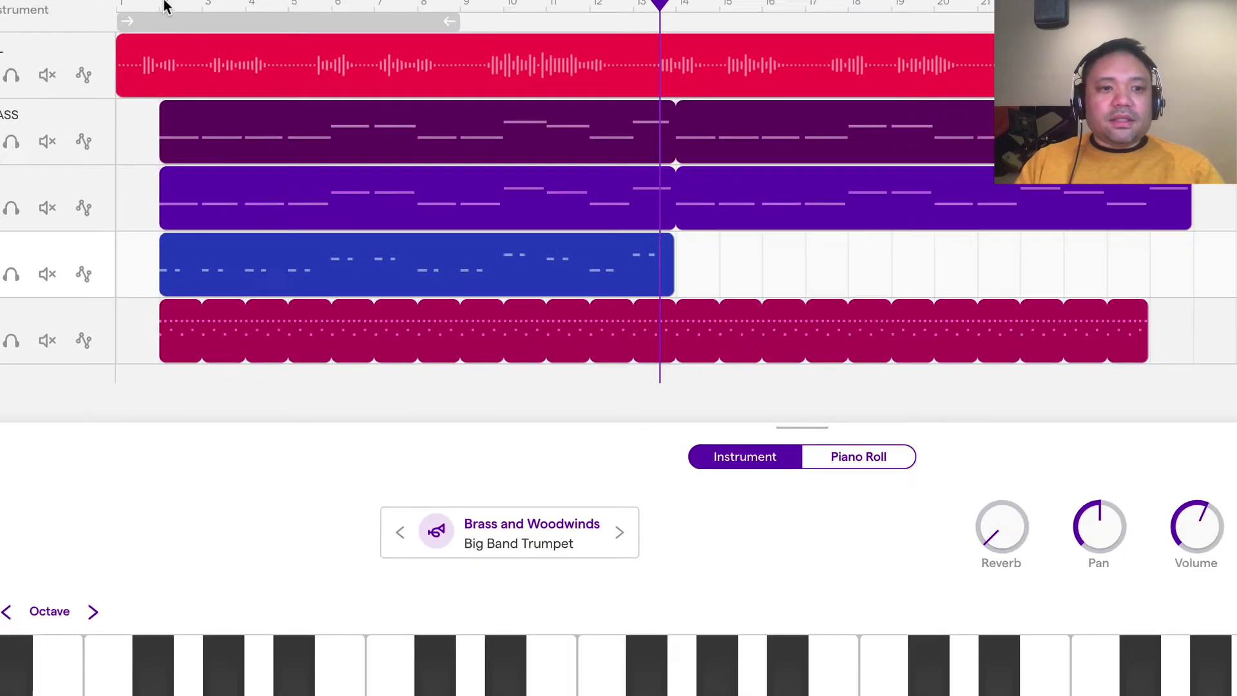
# - Play back the quantized horn part from measure 2 and undo the last edit
pyautogui.click(164, 5)
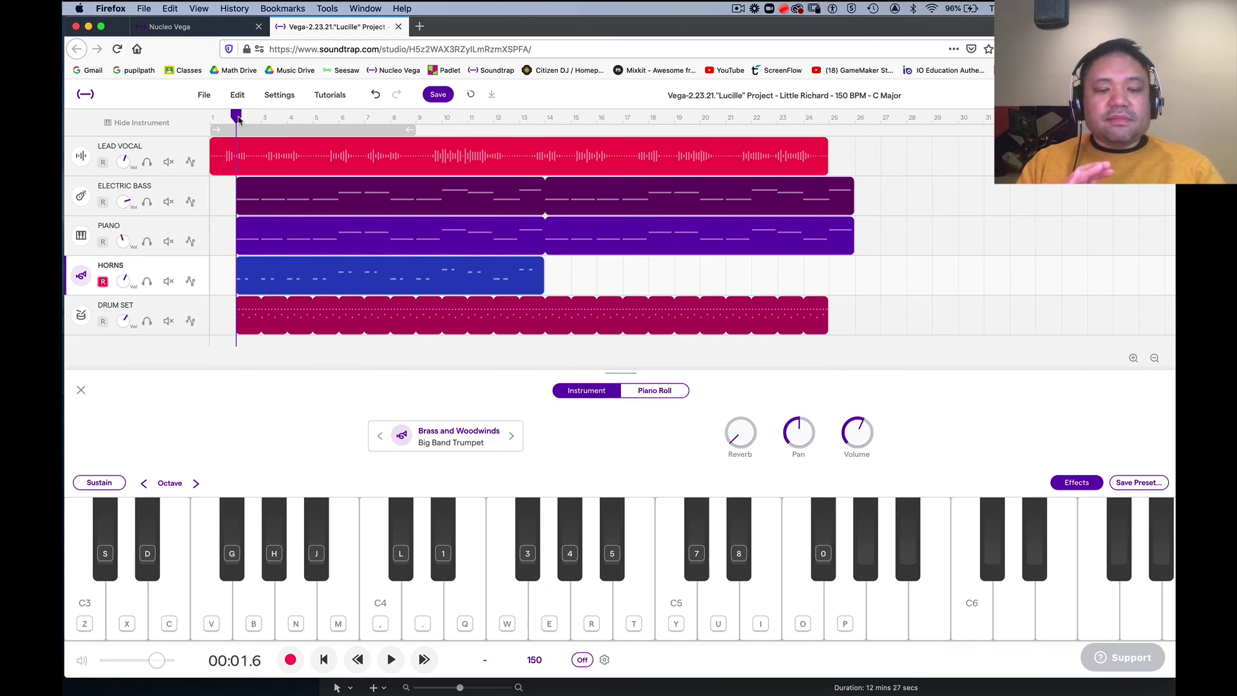
pyautogui.press('space')
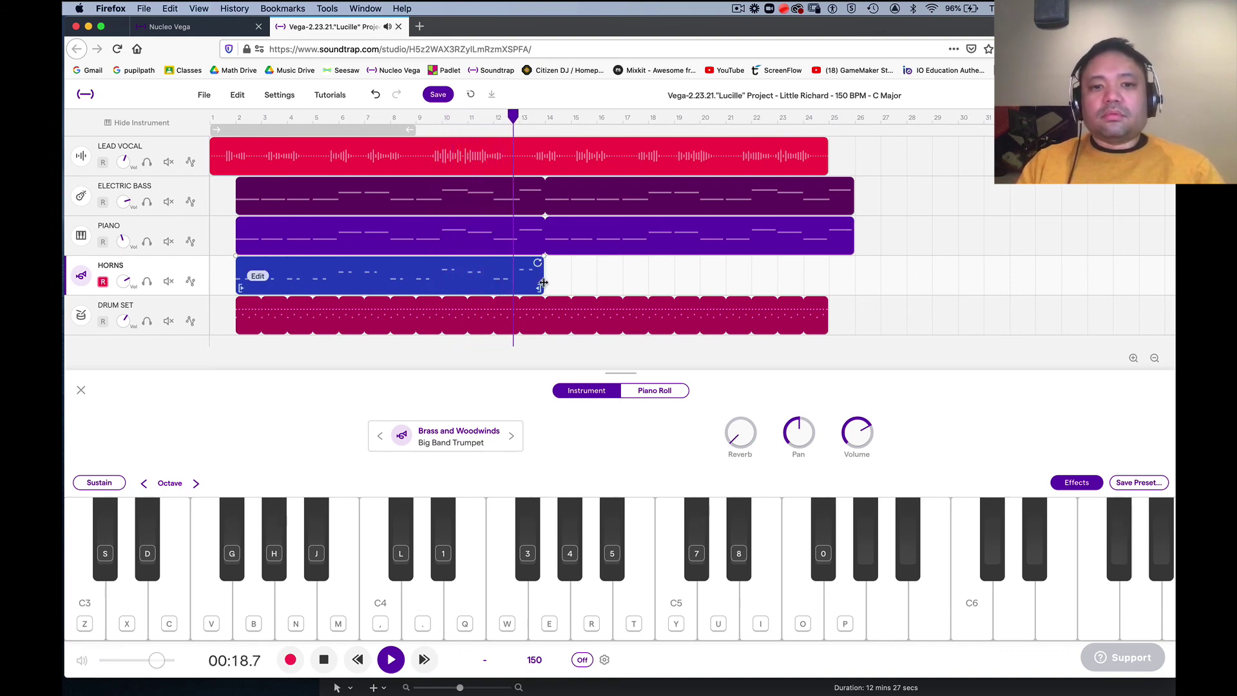
pyautogui.press('super+z')
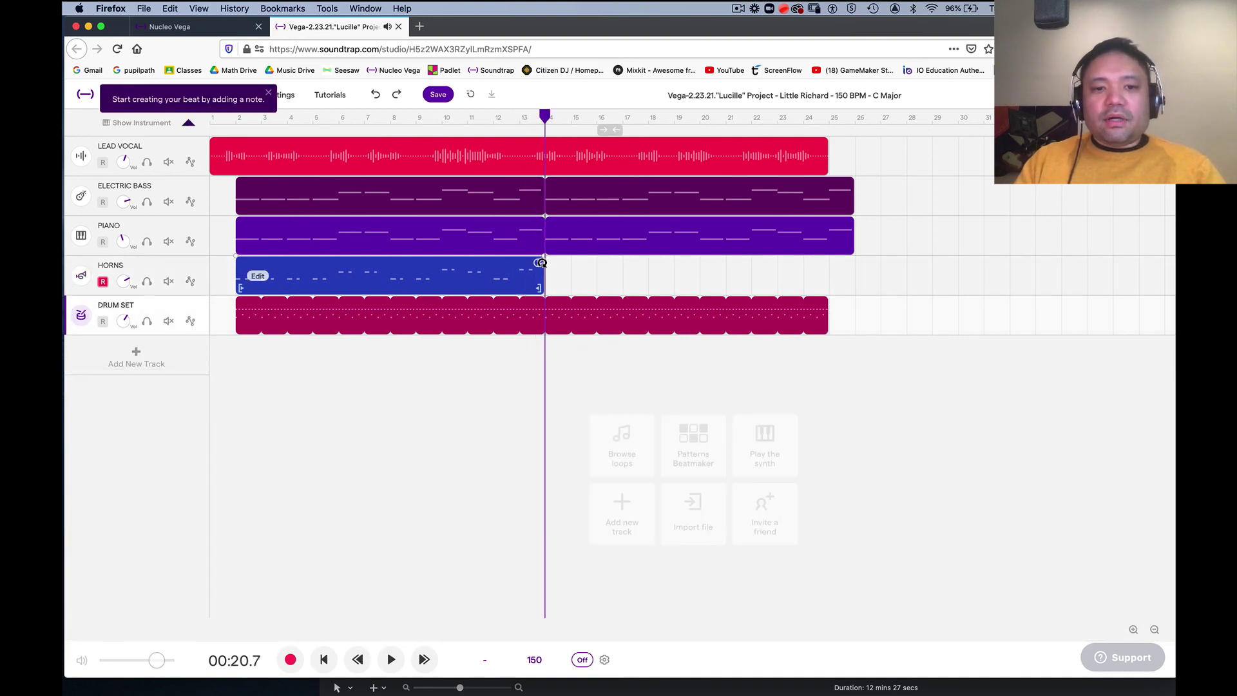
# - Loop the Horns region up to measure 26, level with the end of the piano region, and play back the repeated section
pyautogui.moveTo(558, 265); pyautogui.dragTo(856, 273)
pyautogui.press('space')
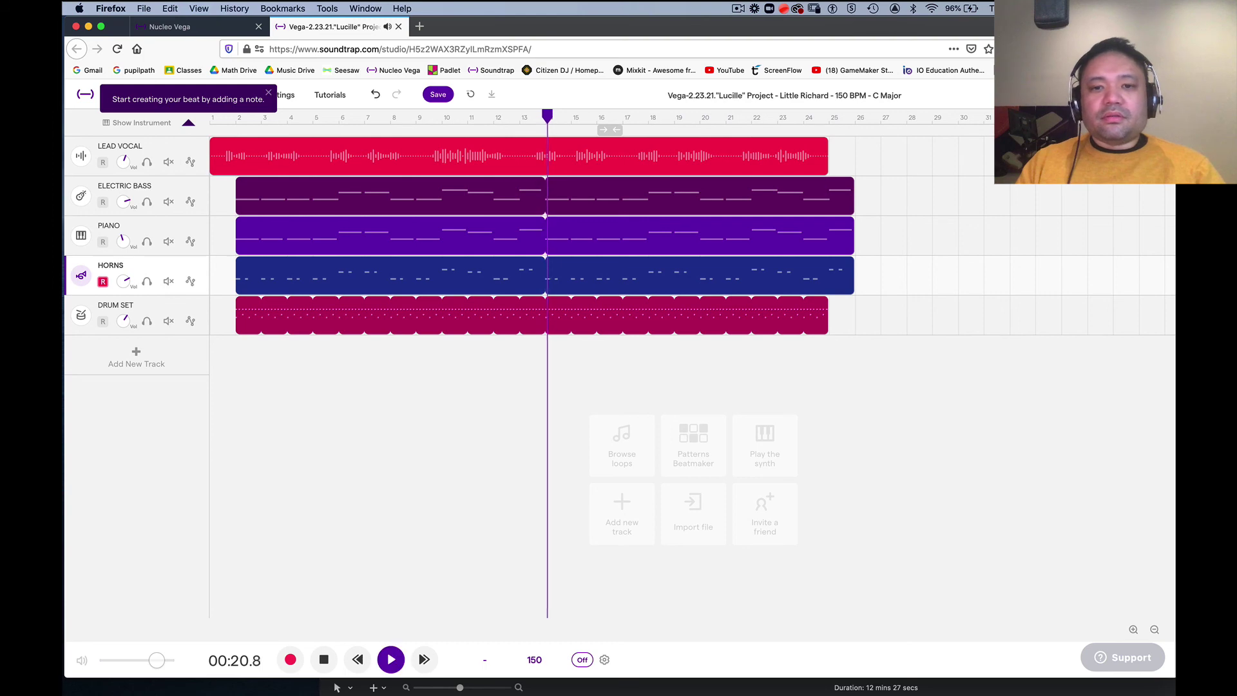